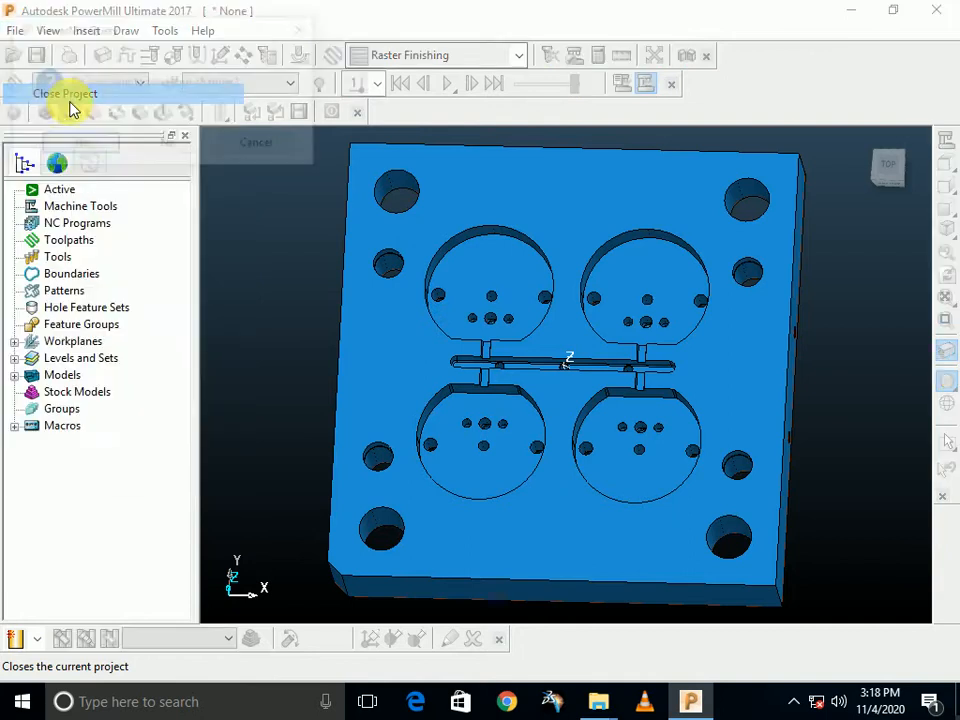
Close the current project and import CorePlate.stp from the DND-3910 folder
left_click(154, 149)
left_click(615, 705)
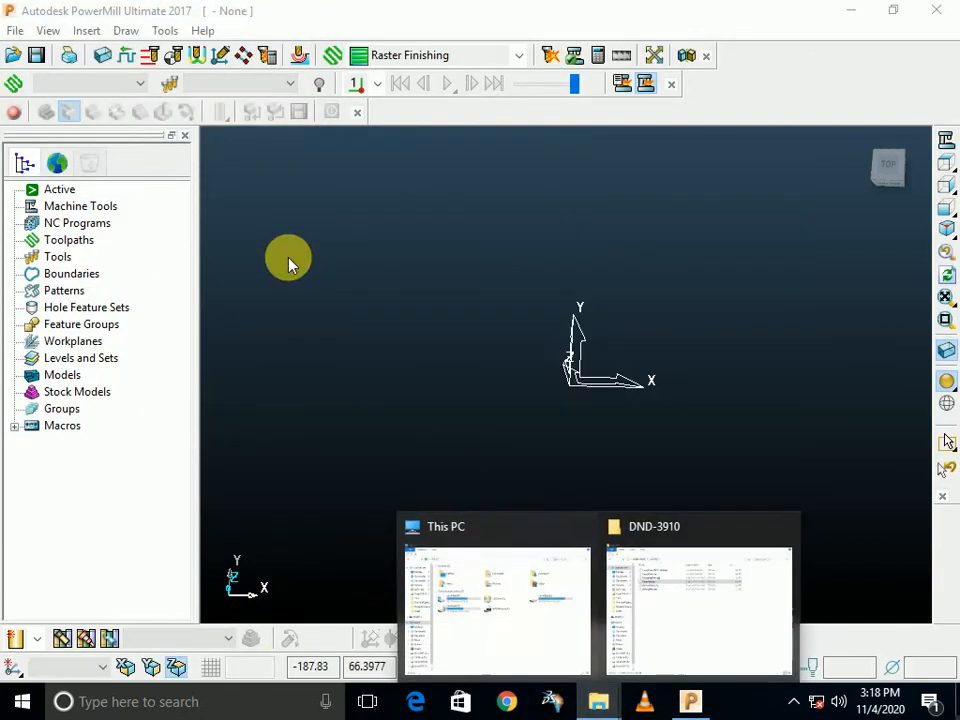
left_click(566, 625)
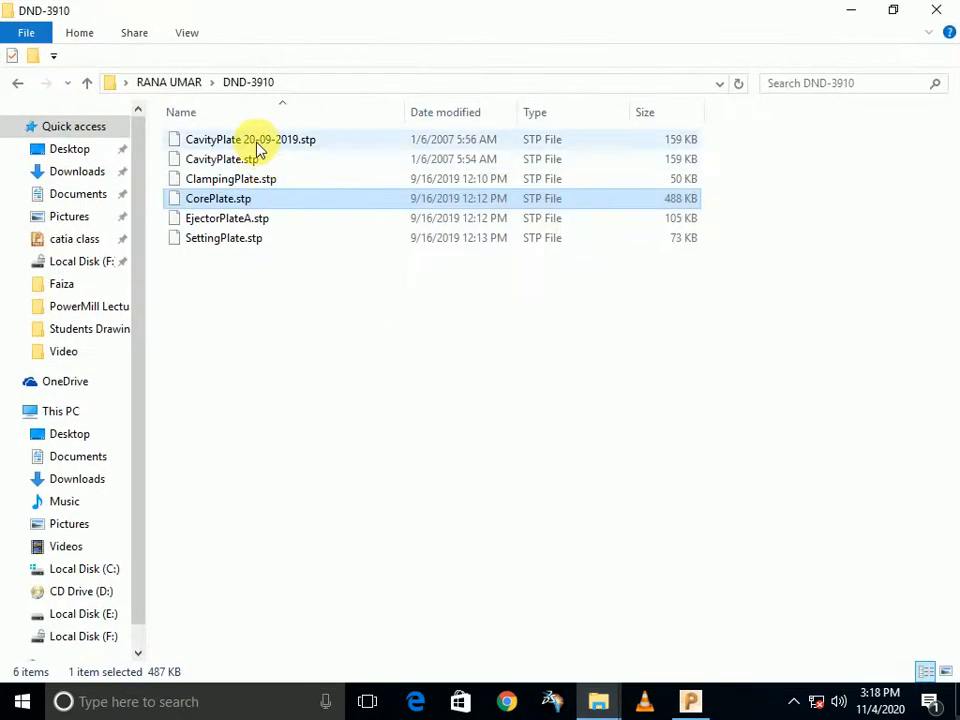
left_click(240, 353)
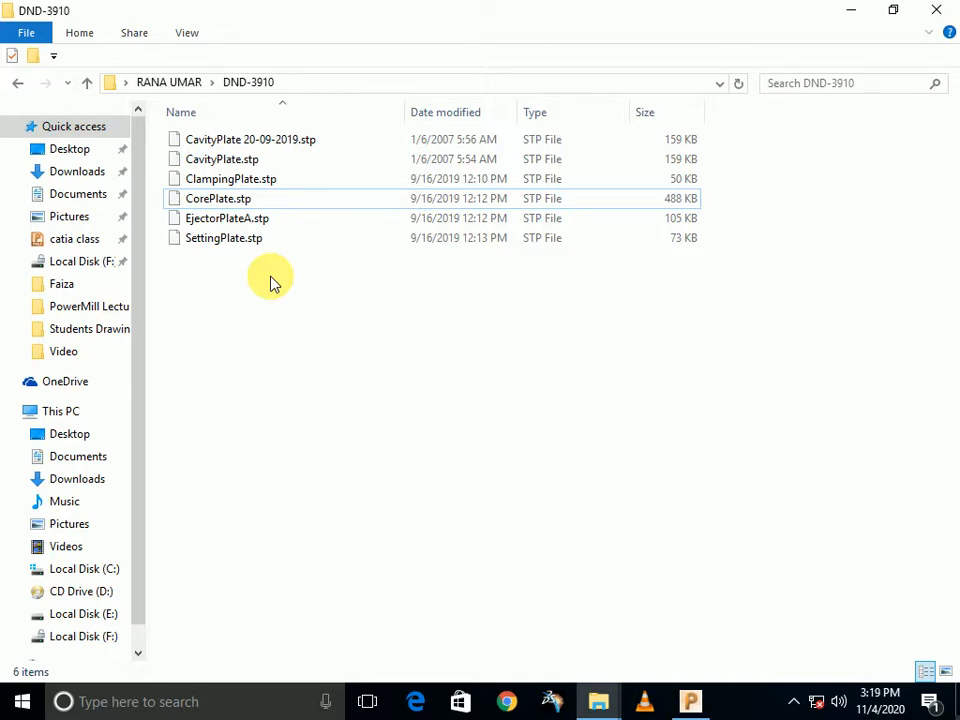
left_click_drag(225, 199, 589, 476)
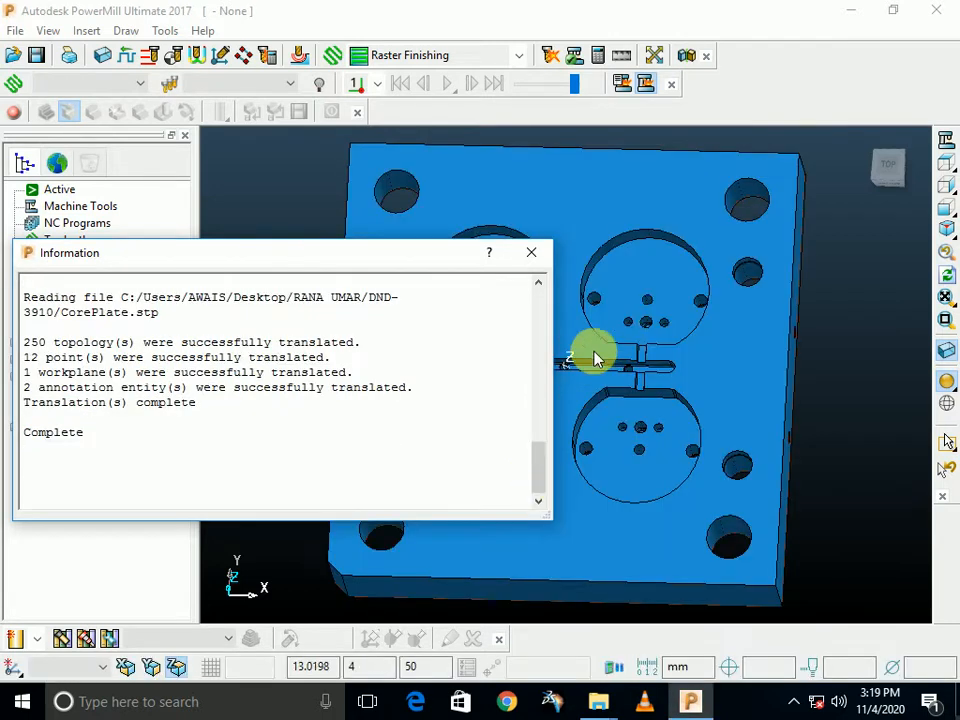
left_click(533, 254)
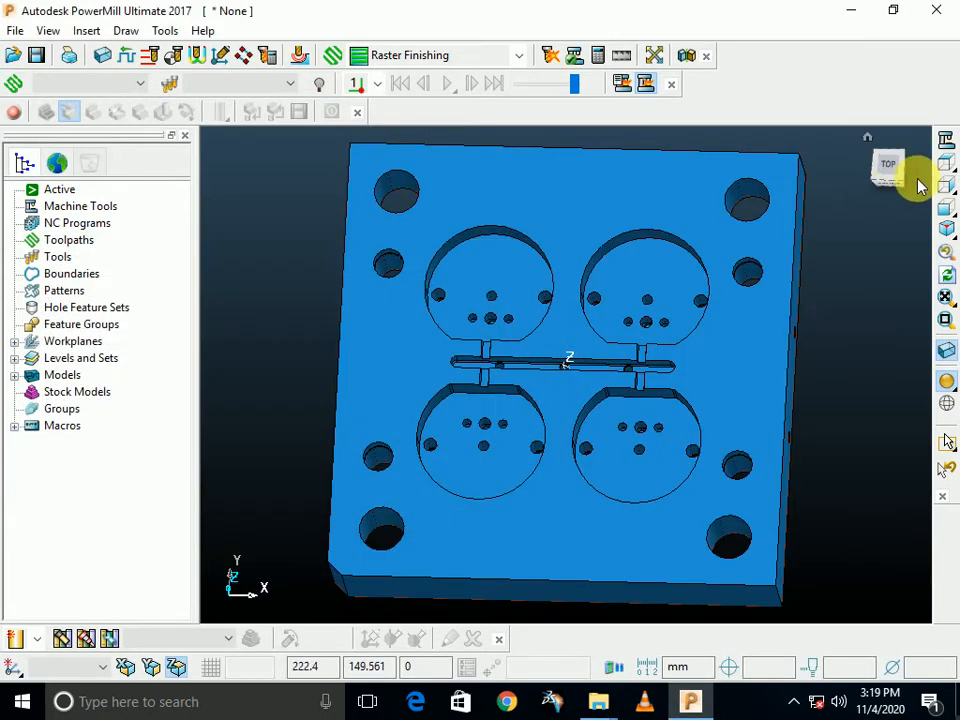
Delete all workplanes that came with the imported core plate
left_click(946, 163)
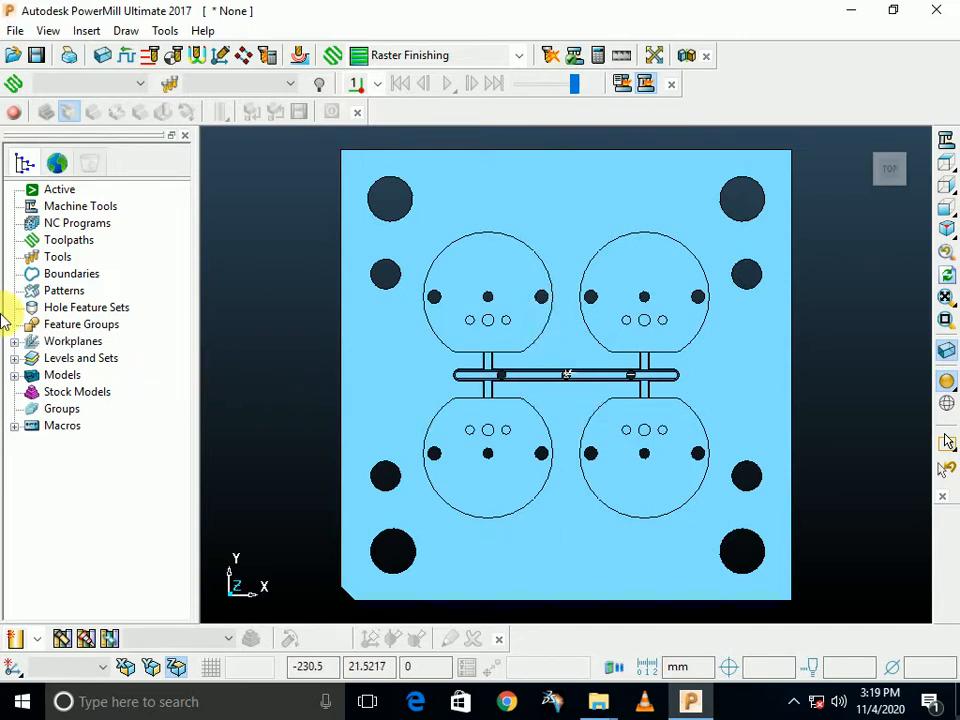
left_click(14, 341)
left_click(14, 341)
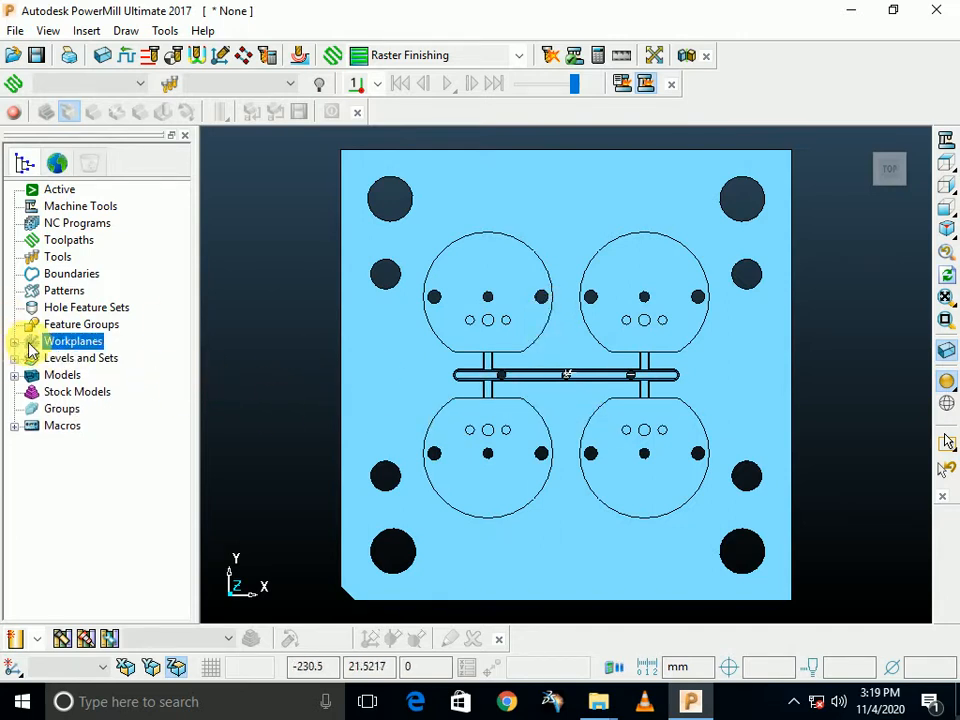
right_click(85, 348)
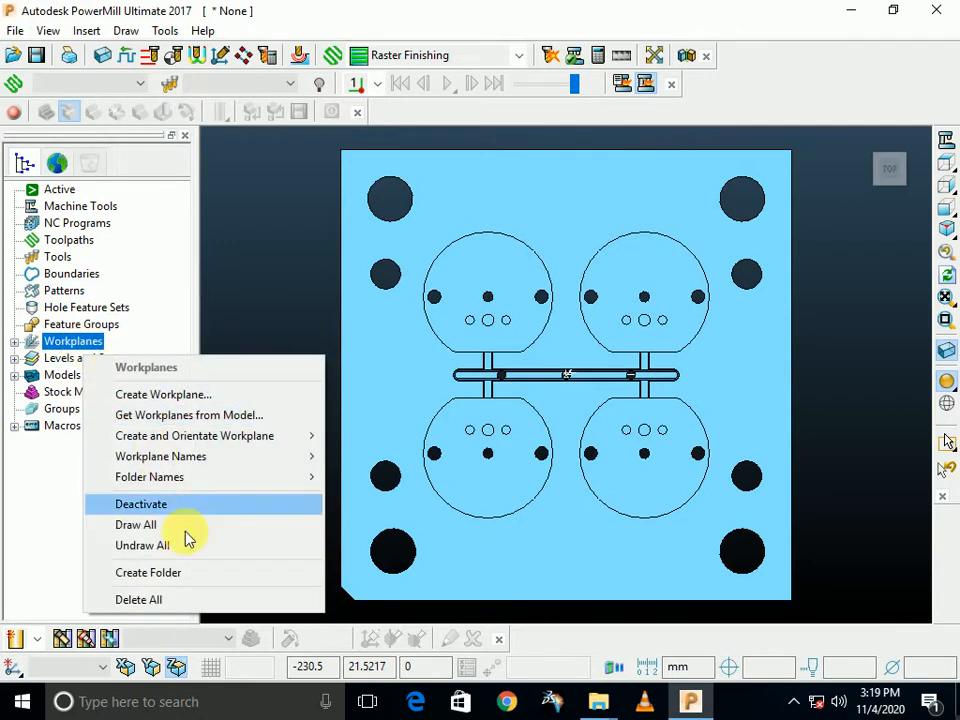
left_click(193, 600)
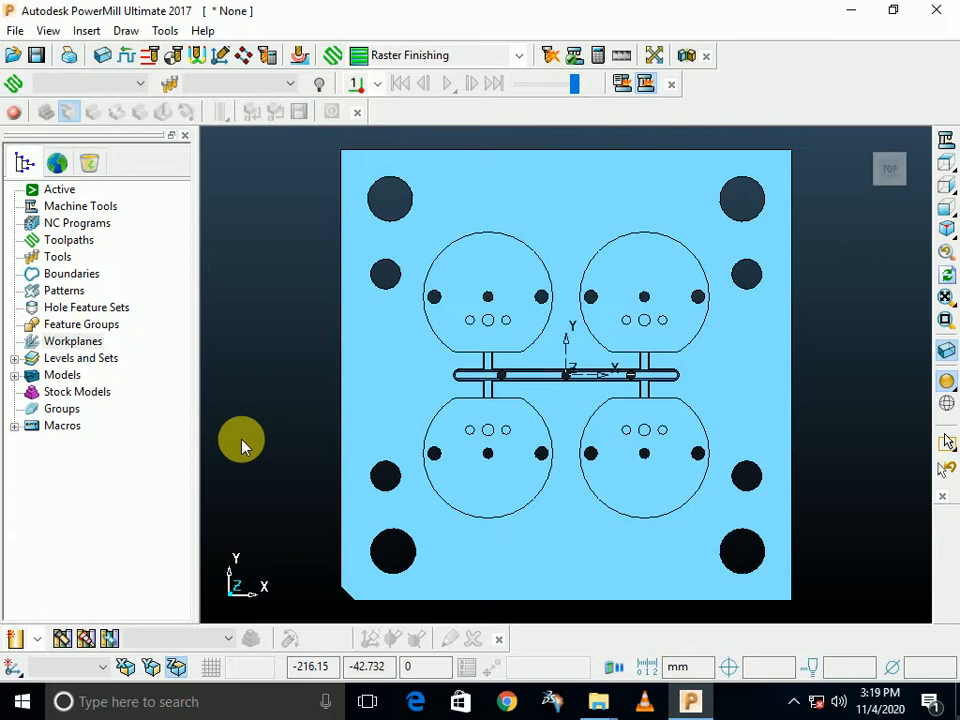
Calculate a Cylinder block from the wall of the large corner hole beside the plate's chamfered corner
middle_click_drag(405, 358, 737, 364)
left_click(947, 172)
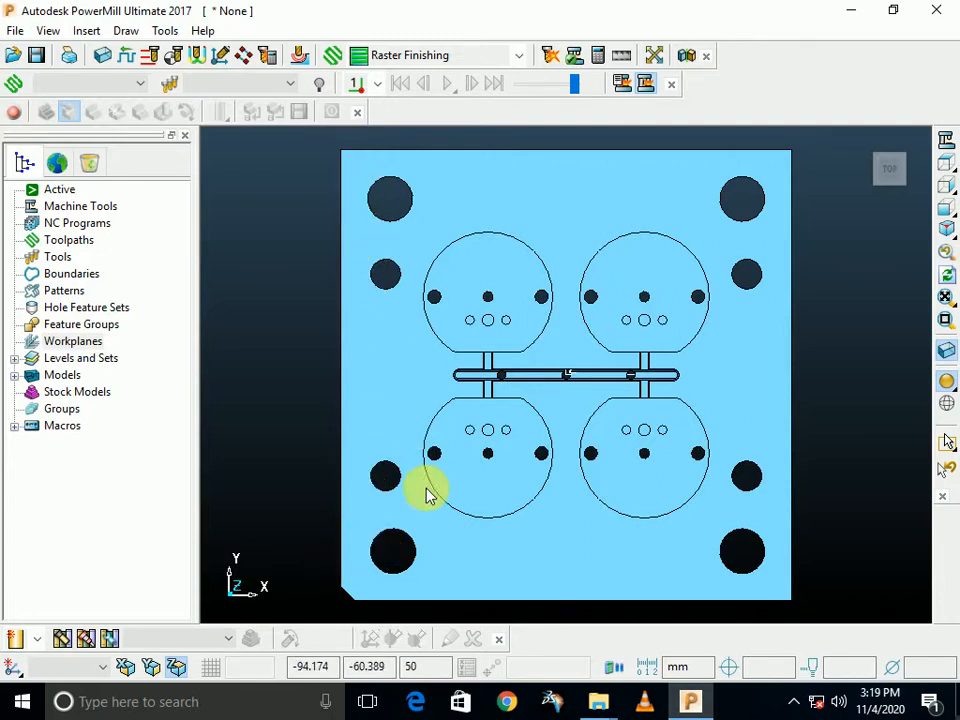
middle_click_drag(444, 489, 367, 508)
scroll(407, 568, "up", 4)
left_click(393, 575)
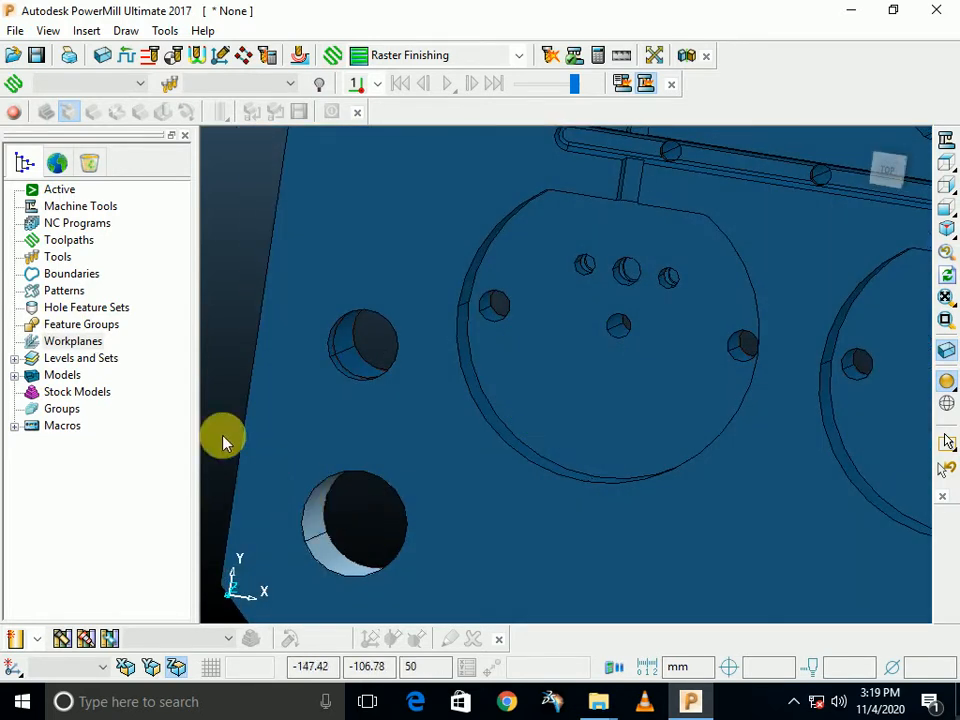
left_click(102, 55)
left_click(175, 178)
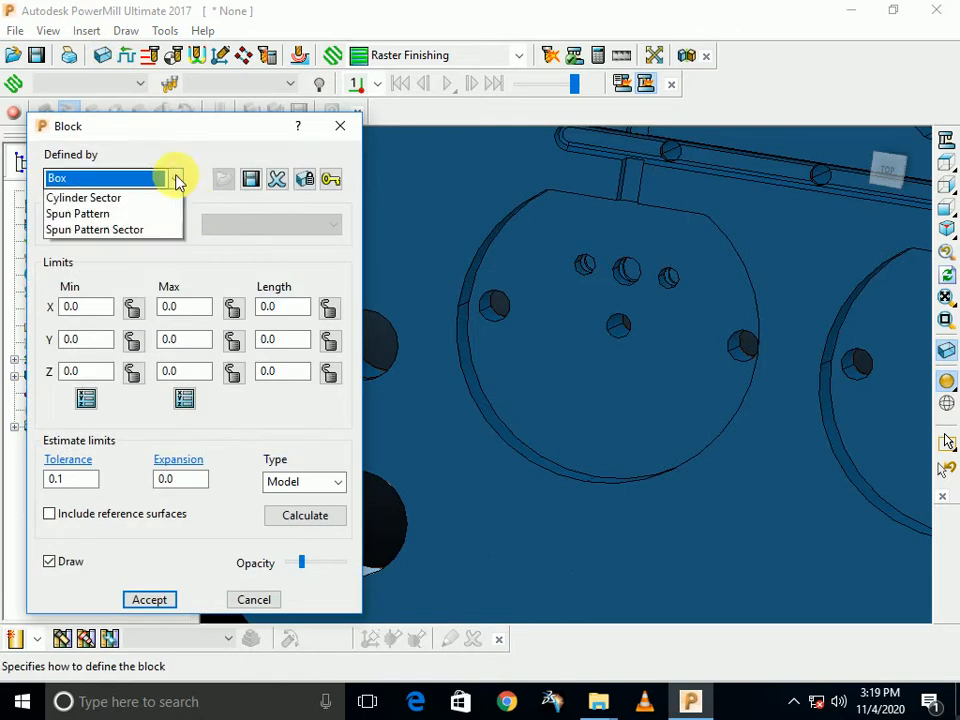
left_click(107, 259)
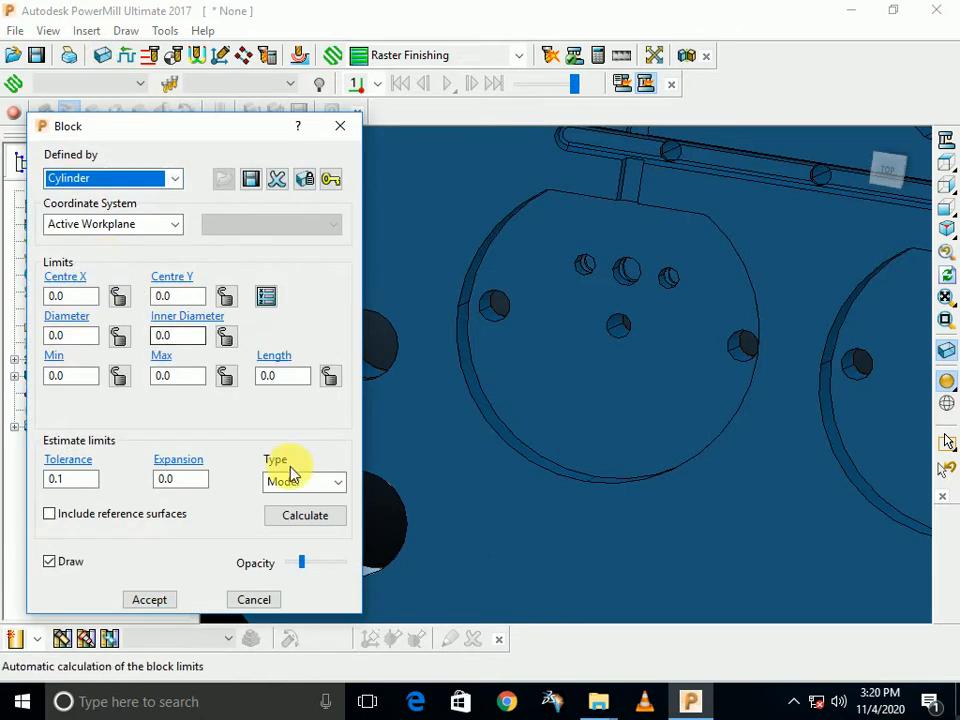
left_click(310, 516)
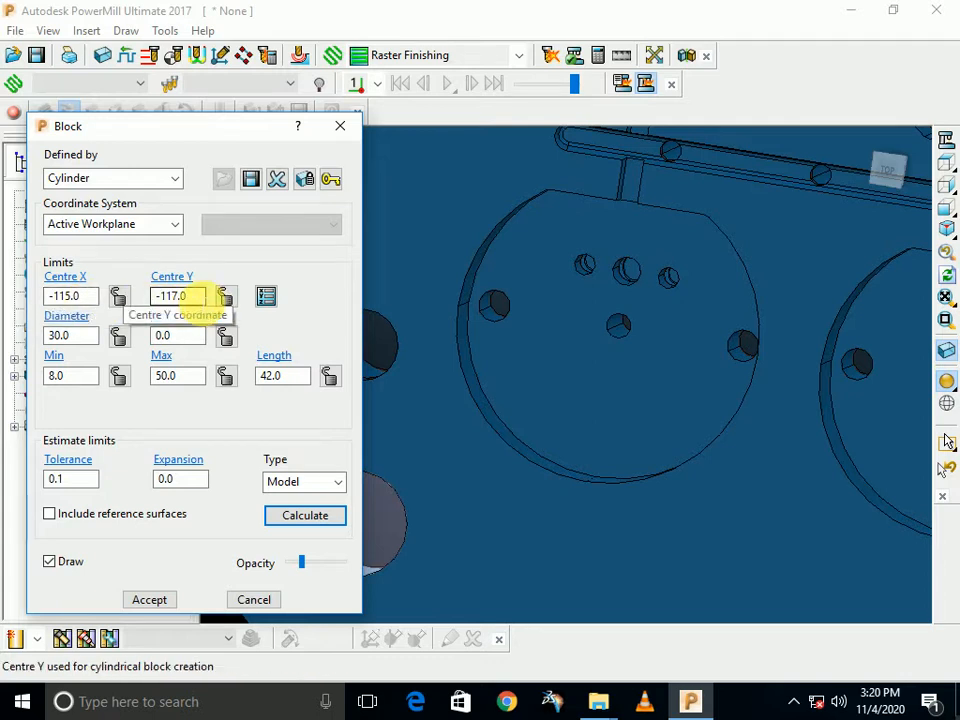
Recalculate the cylinder block on the plate's large upper-left corner hole to check its centre and diameter
scroll(431, 296, "down", 3)
scroll(499, 360, "up", 5)
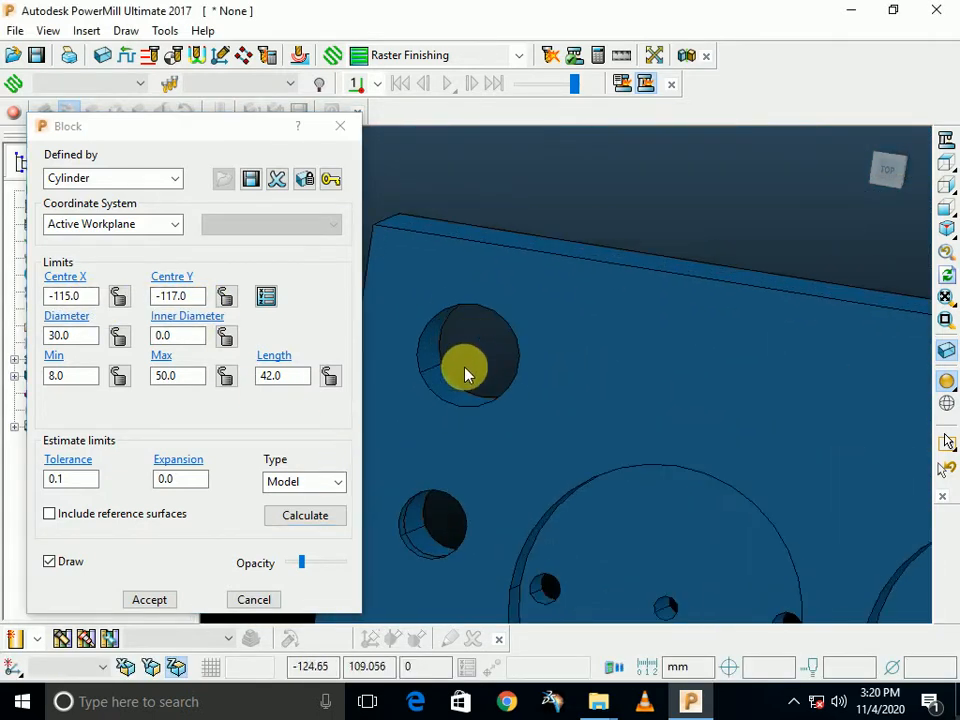
scroll(464, 374, "up", 4)
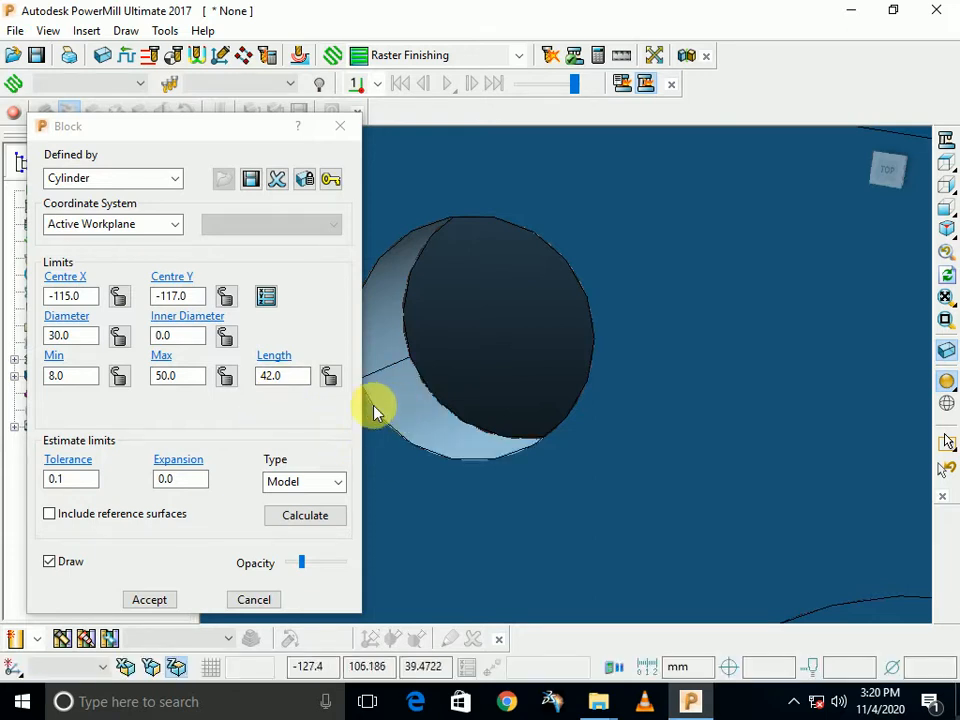
left_click(312, 515)
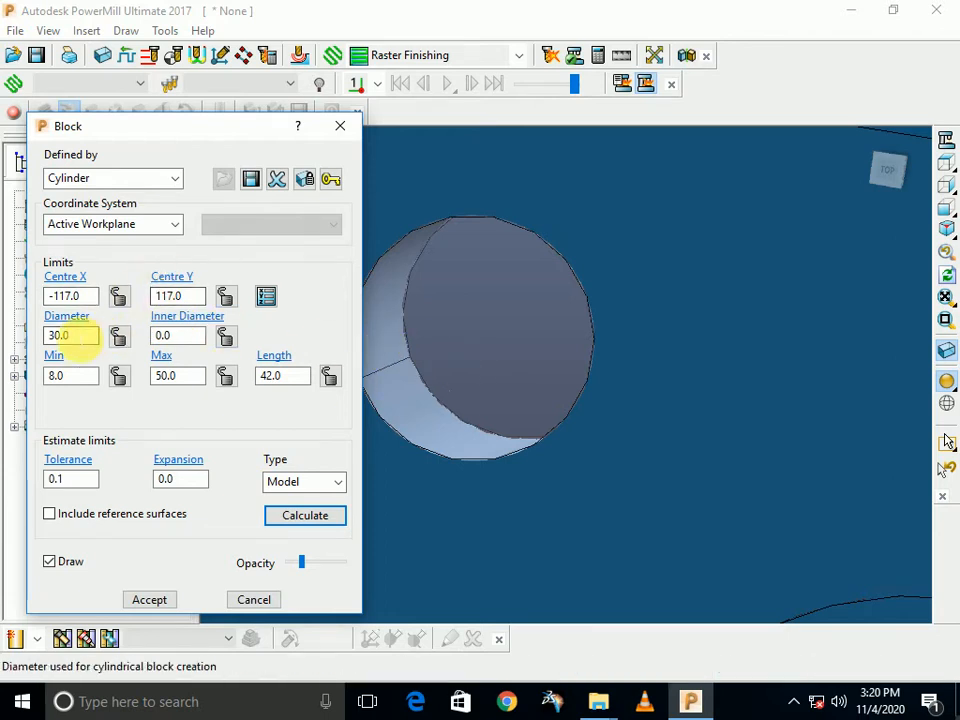
Recalculate the cylinder block from both wall surfaces of the large upper-right corner hole to check its centre
scroll(520, 375, "down", 3)
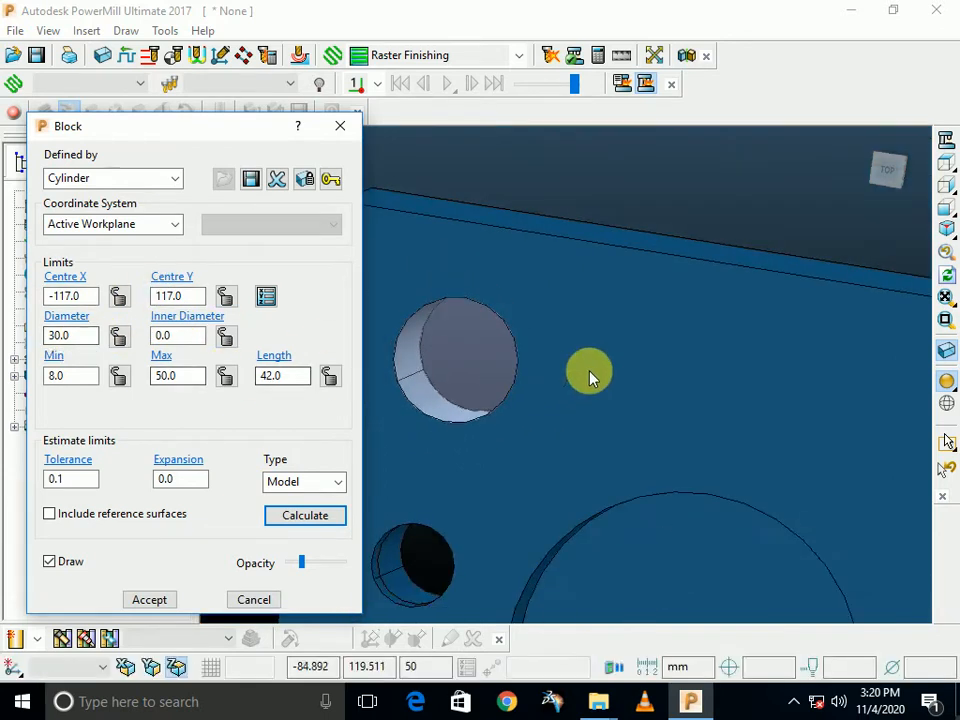
scroll(590, 372, "down", 1)
middle_click_drag(700, 378, 400, 374, "shift")
middle_click_drag(885, 480, 626, 469, "shift")
scroll(628, 472, "up", 5)
left_click(573, 489)
left_click(503, 414, "shift")
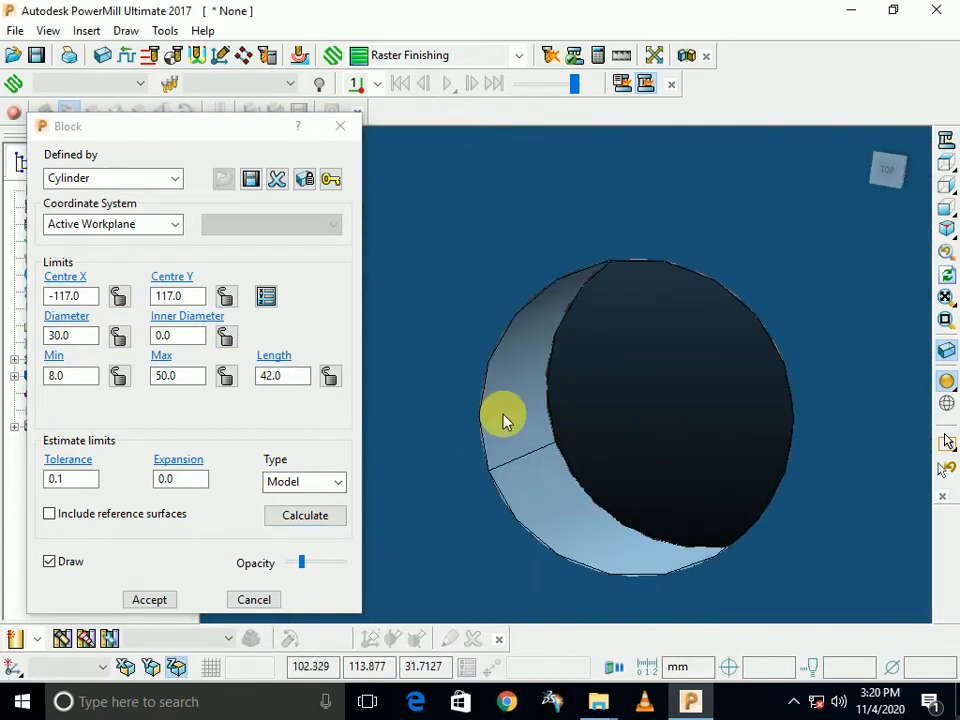
left_click(314, 514)
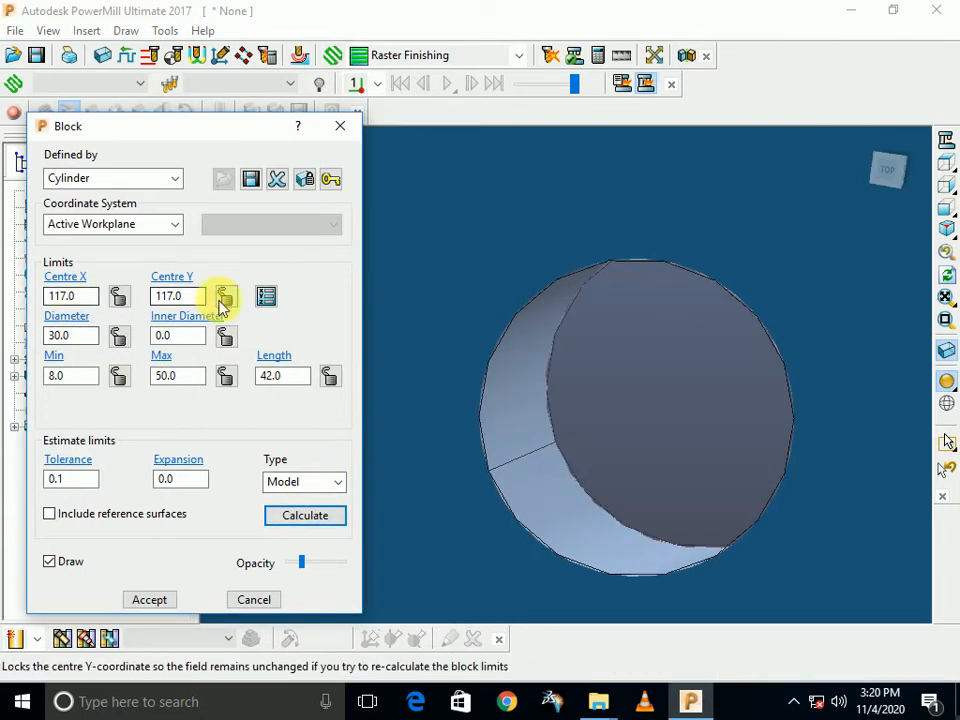
Recalculate the cylinder block from both wall surfaces of the large lower-right corner hole to check its centre
scroll(735, 503, "down", 7)
middle_click_drag(722, 553, 680, 280, "shift")
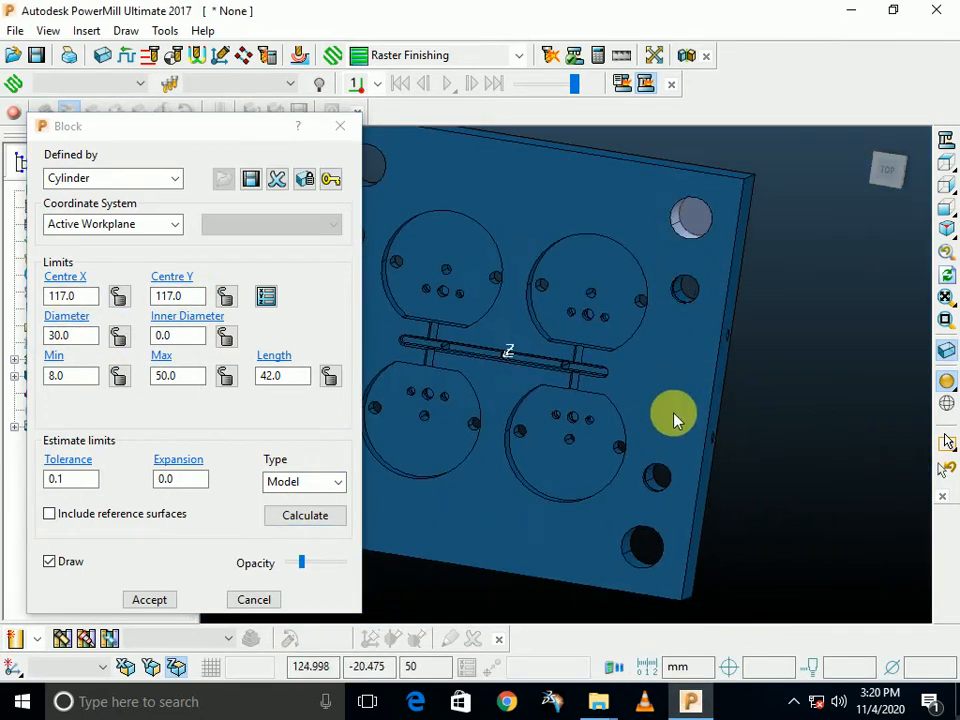
middle_click_drag(673, 414, 675, 299, "shift")
scroll(632, 449, "up", 7)
left_click(627, 404)
left_click(590, 362, "shift")
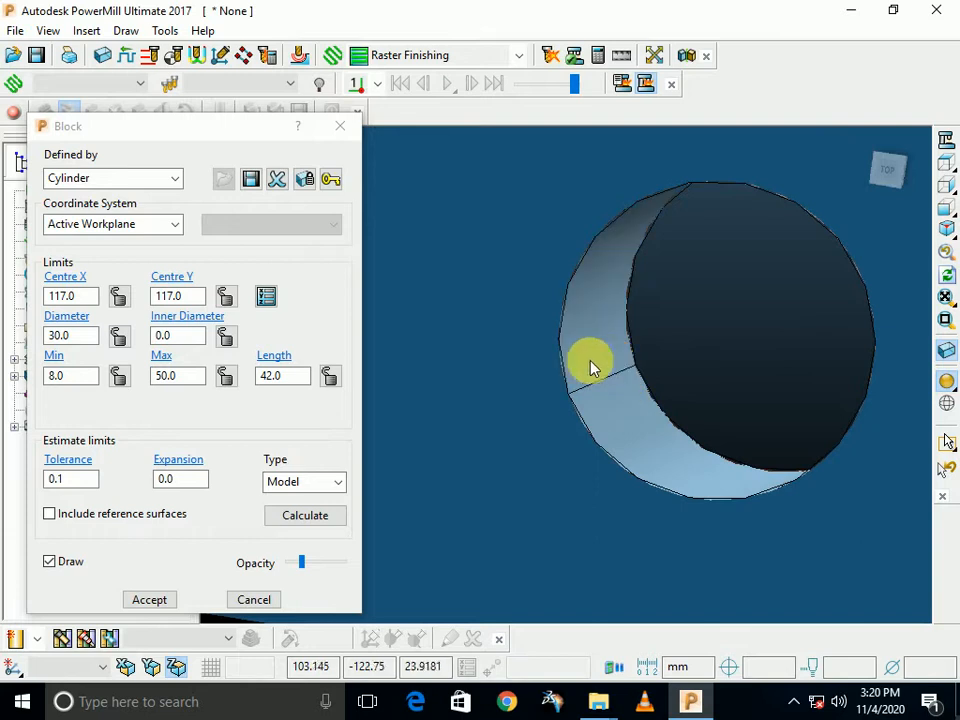
left_click(330, 515)
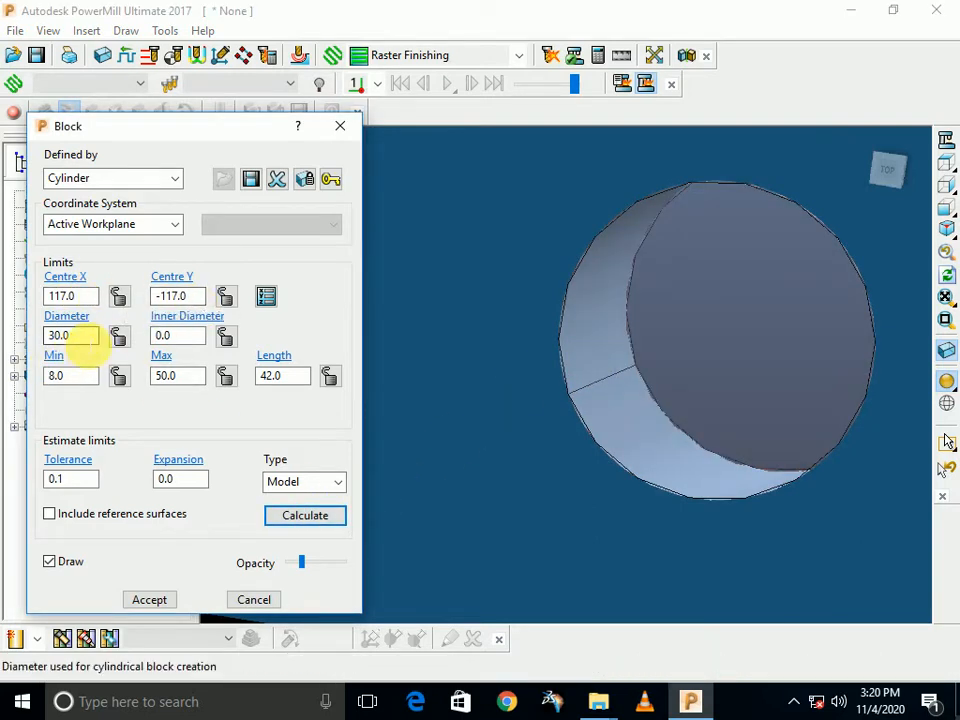
Calculate the Cylinder block again for the large hole beside the chamfered corner and accept it
left_click(946, 164)
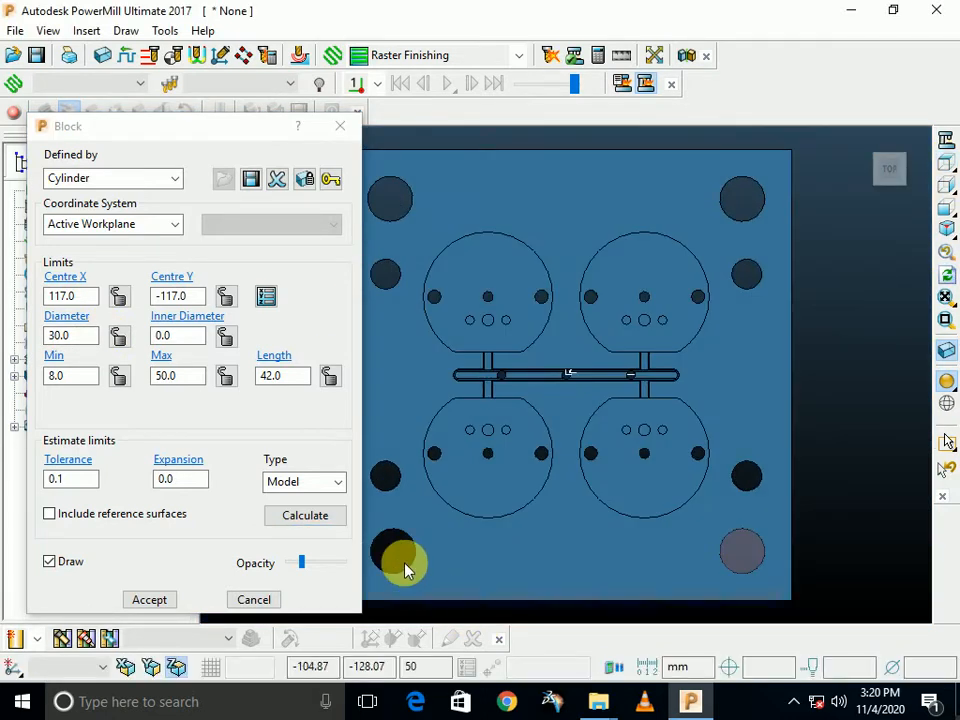
scroll(812, 435, "down", 3)
scroll(660, 480, "up", 4)
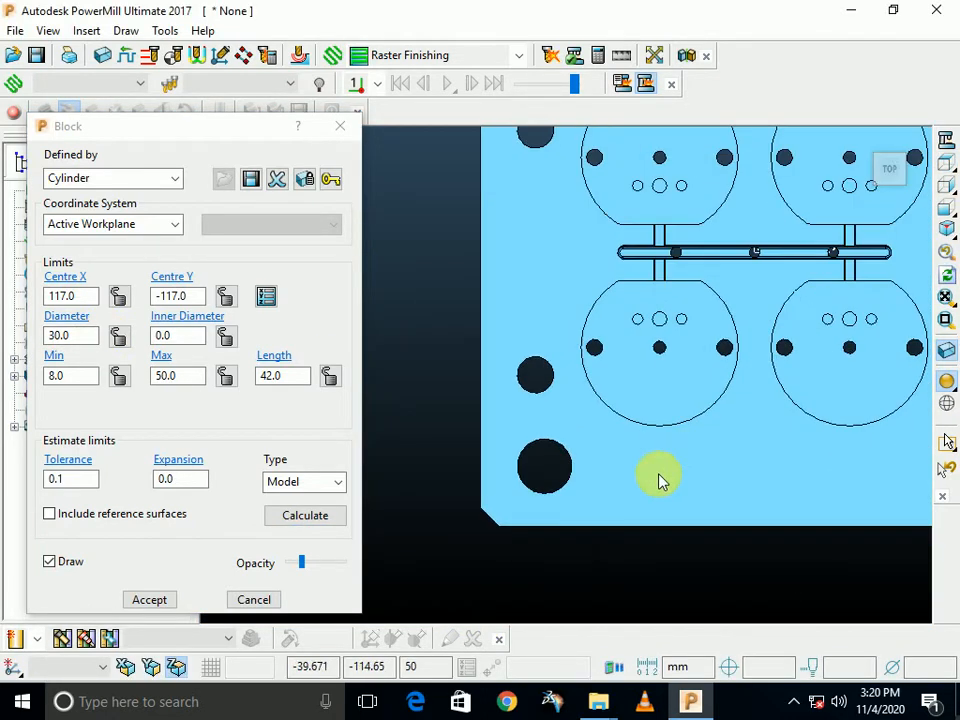
scroll(540, 494, "up", 3)
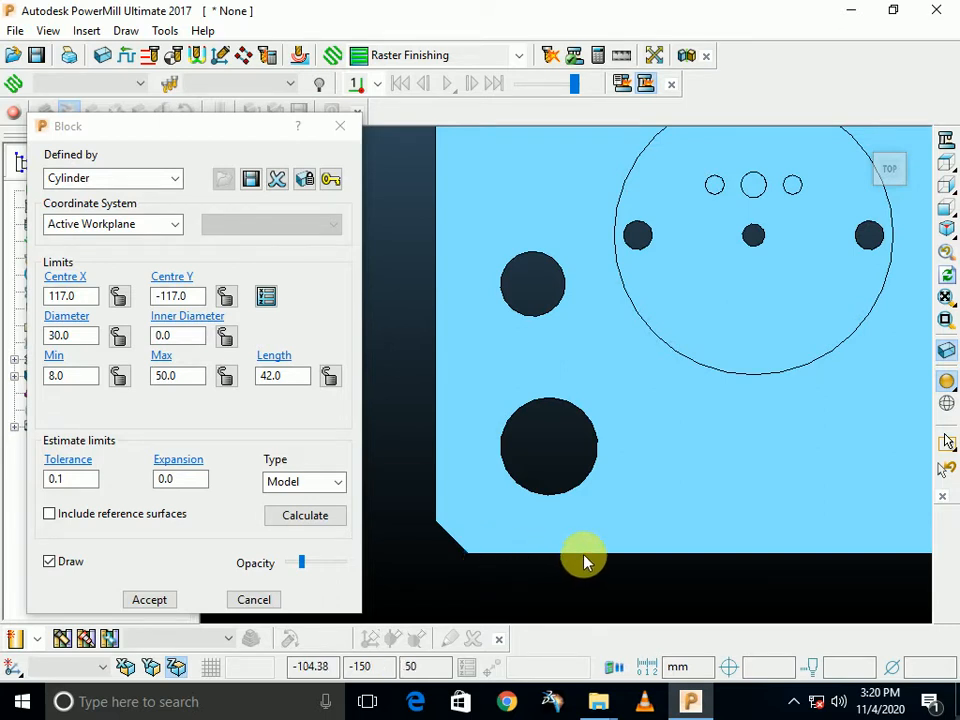
left_click(173, 178)
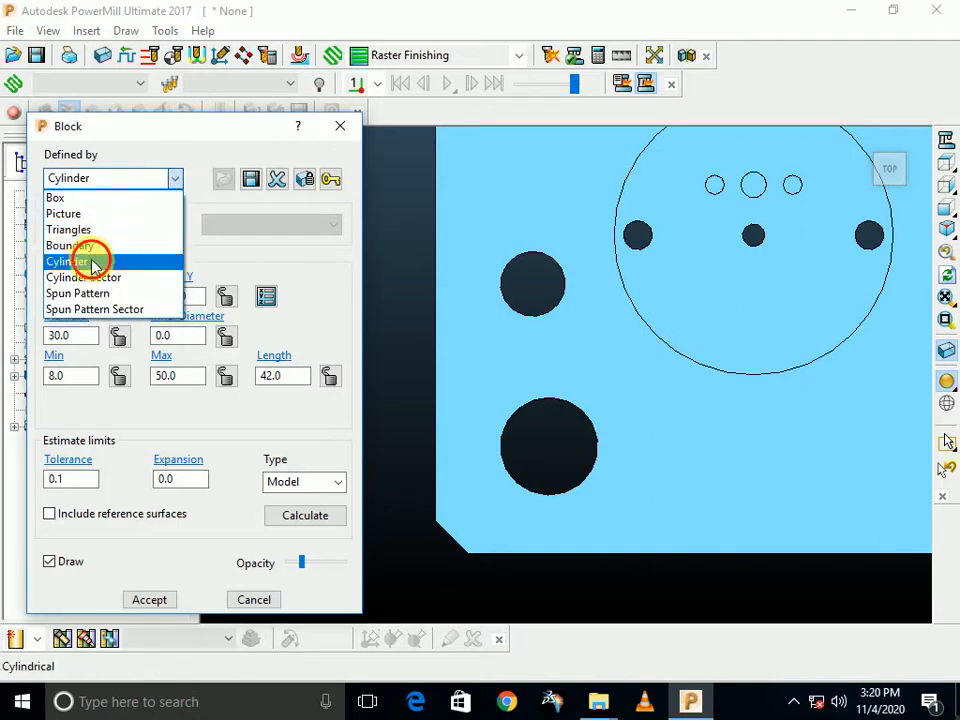
left_click(86, 260)
middle_click_drag(454, 377, 561, 484)
scroll(530, 495, "up", 5)
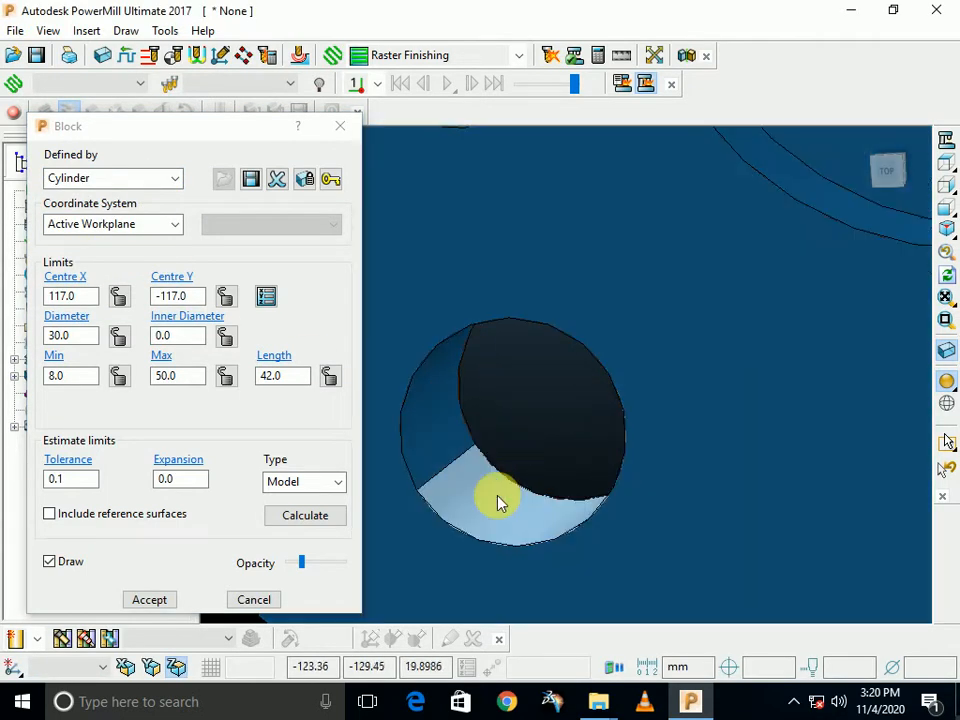
left_click(455, 449, "shift")
left_click(307, 516)
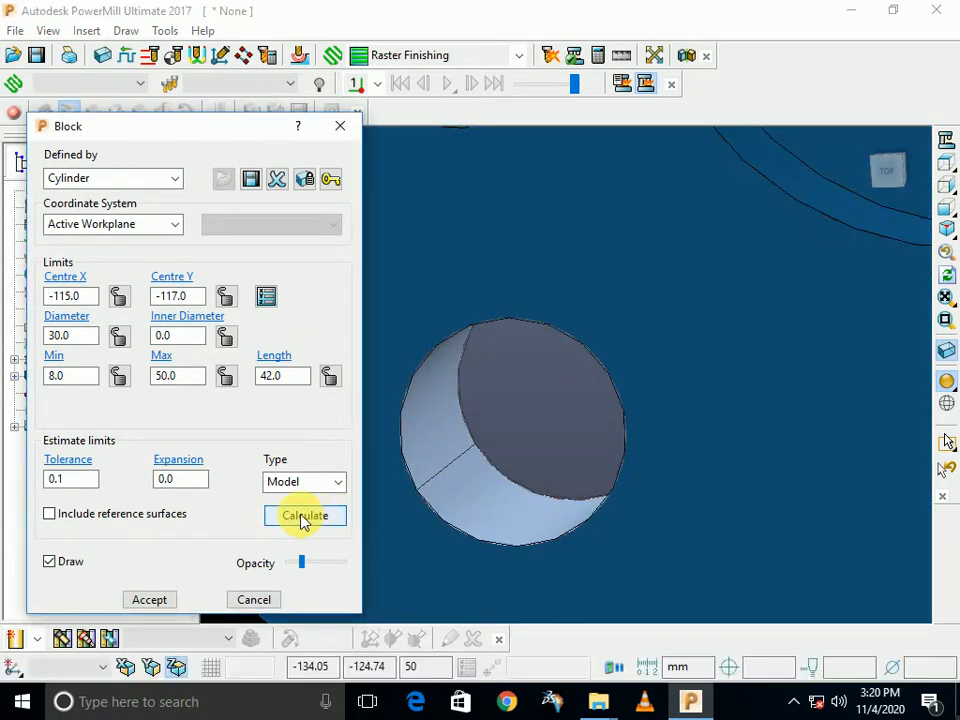
left_click(150, 600)
Recalculate the cylinder block from both wall surfaces of the large hole beside the chamfered corner to check its centre
left_click(946, 145)
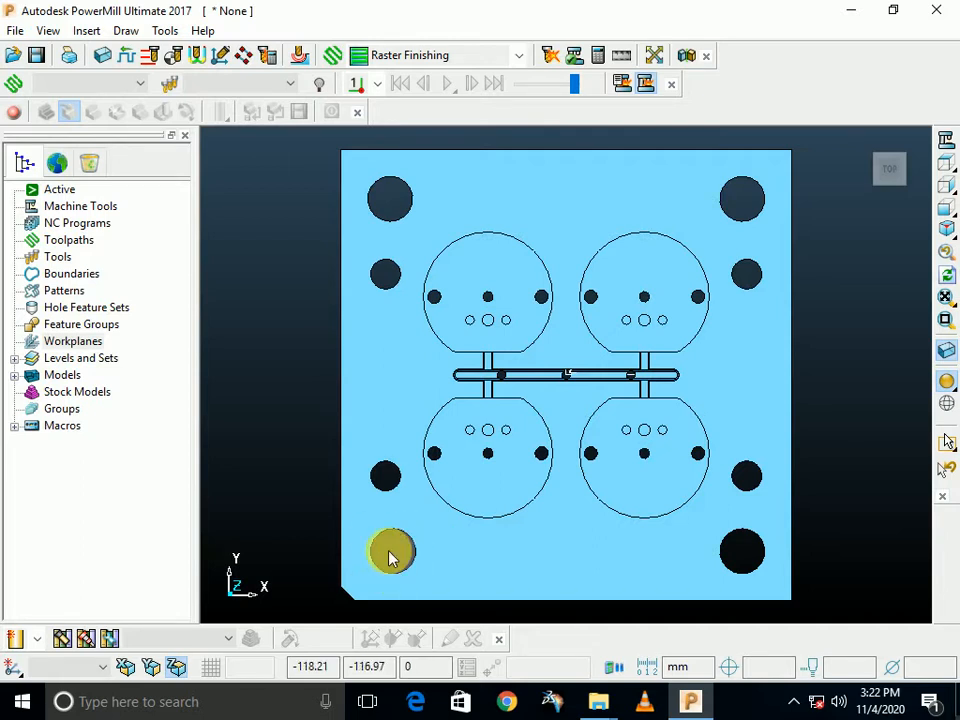
left_click(391, 557)
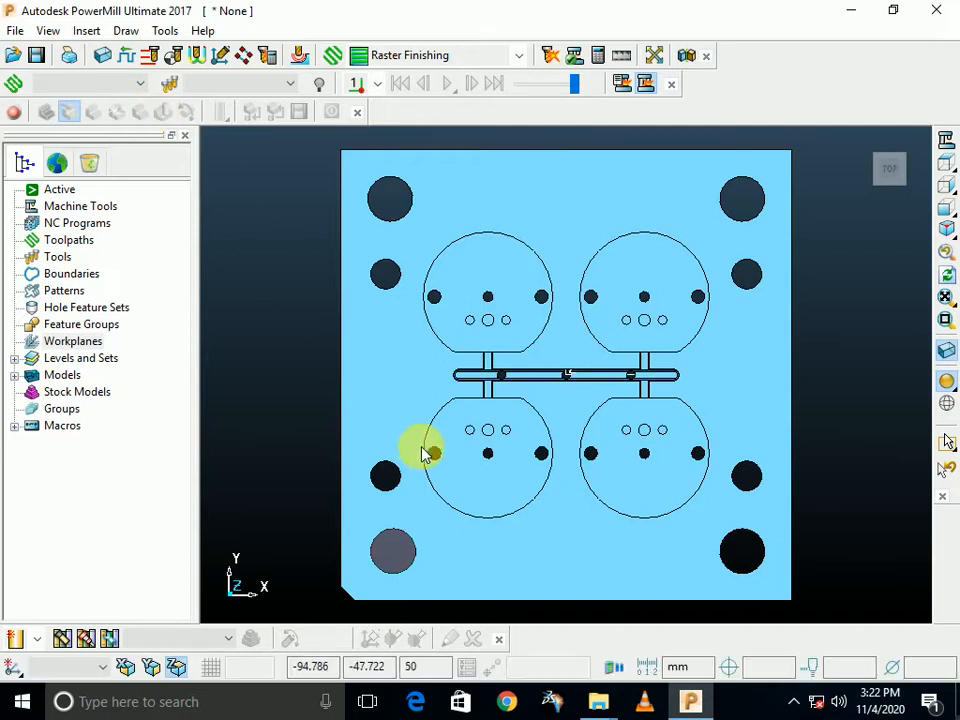
middle_click_drag(421, 449, 467, 488)
middle_click_drag(409, 556, 422, 441, "shift")
scroll(409, 448, "up", 5)
left_click(384, 426)
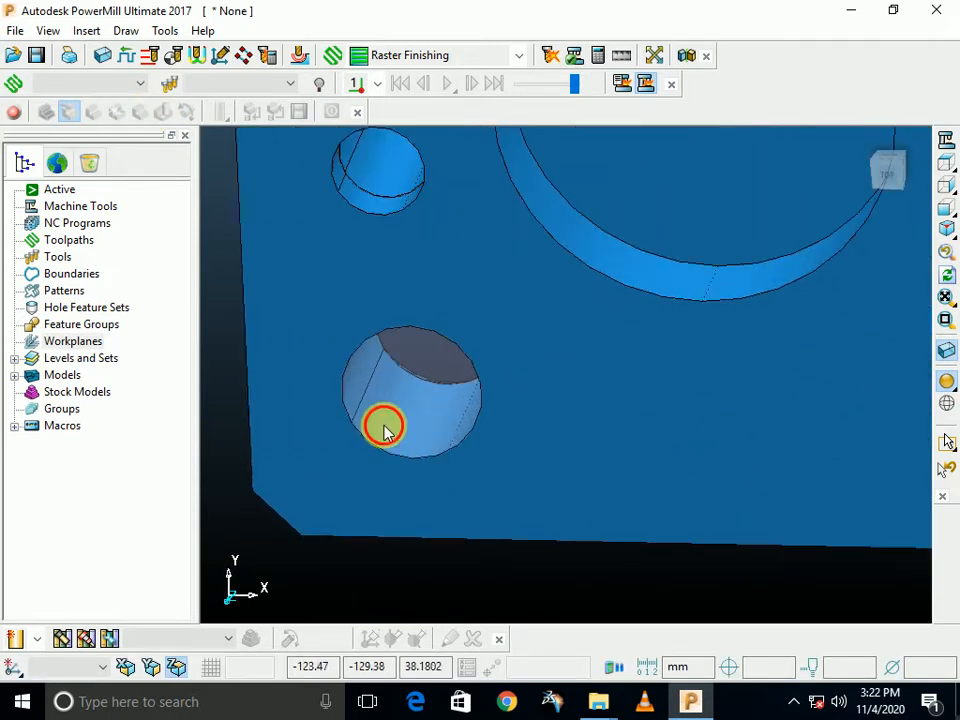
left_click(360, 385, "shift")
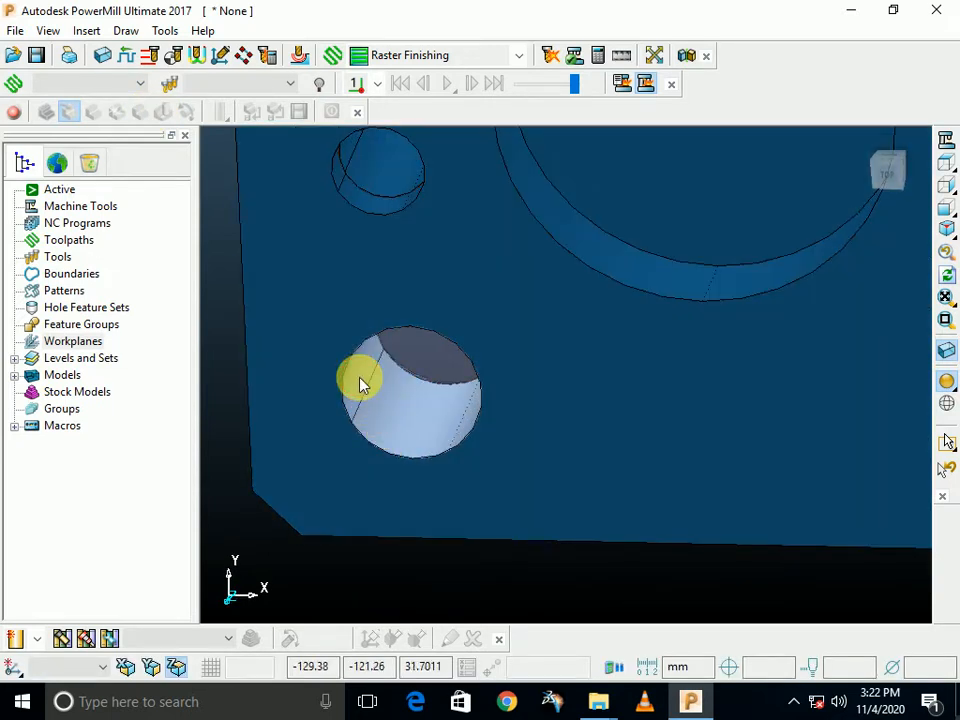
left_click(102, 55)
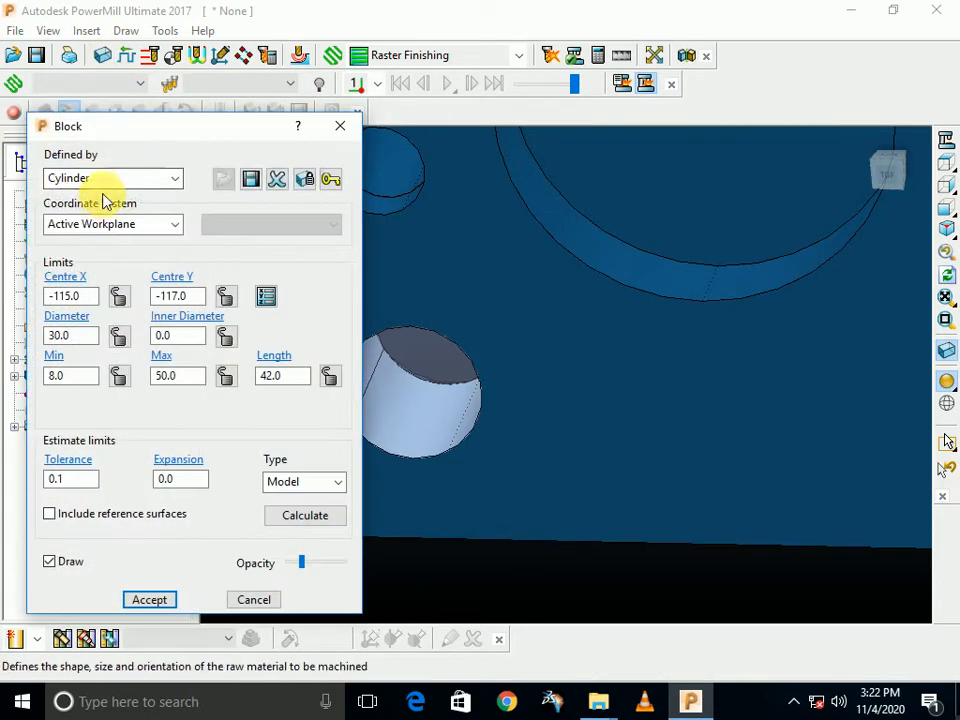
left_click(178, 177)
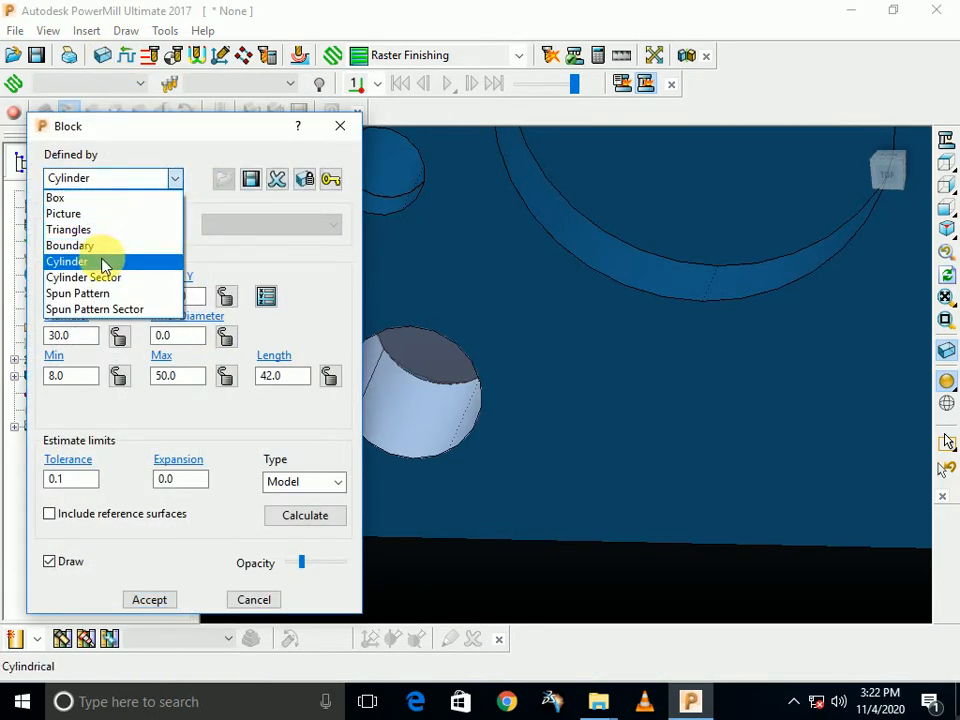
left_click(103, 261)
left_click(306, 514)
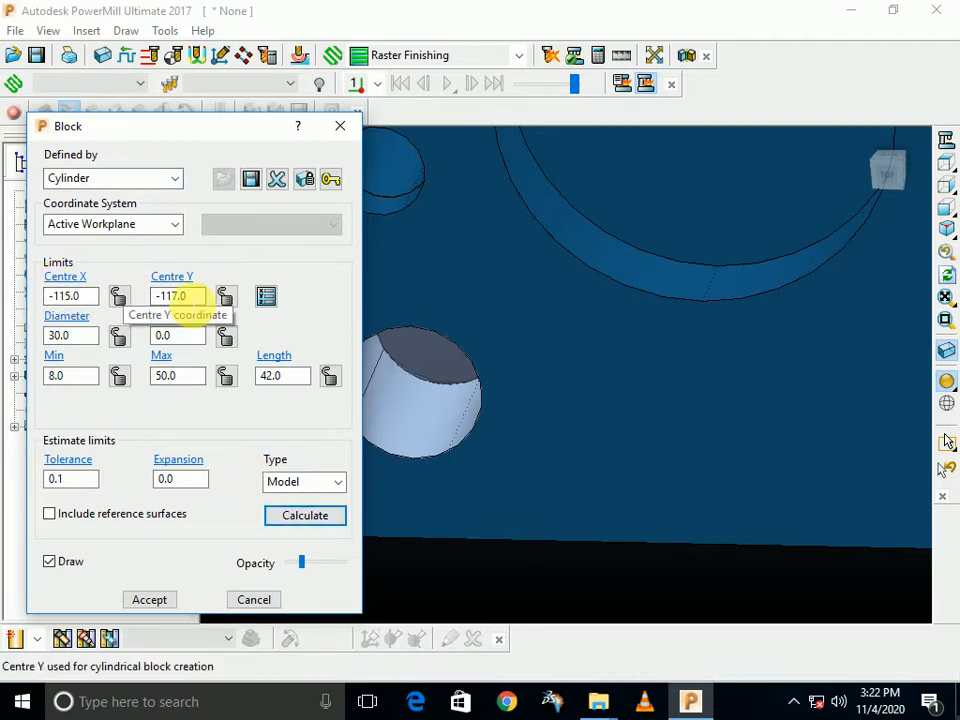
Clear the selection and reselect the walls of the large hole beside the plate's chamfered corner
scroll(628, 328, "down", 7)
middle_click_drag(654, 358, 617, 328)
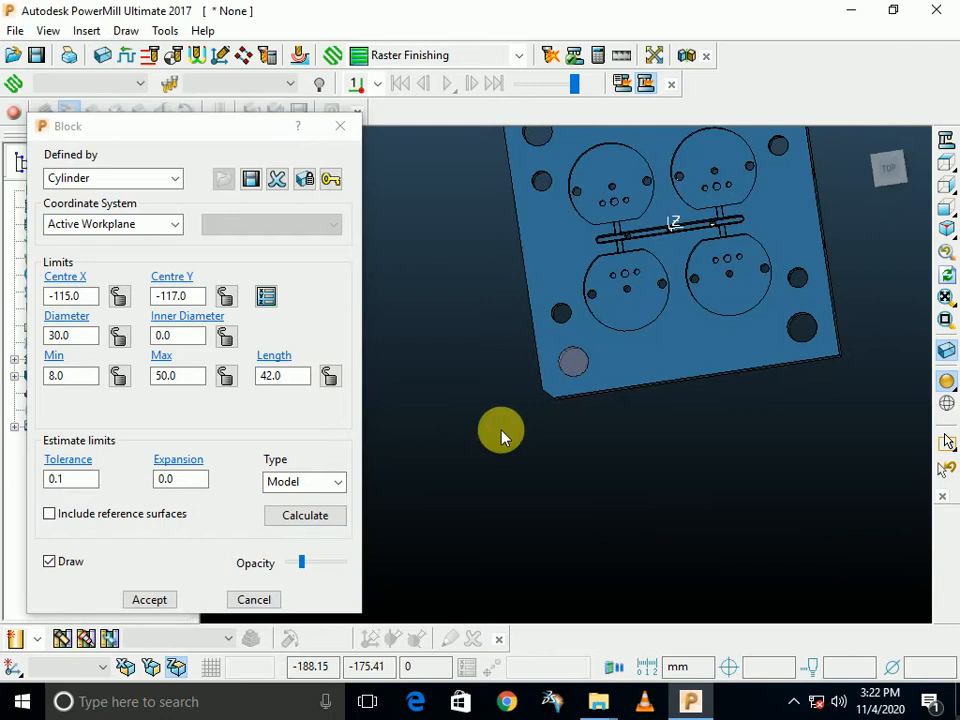
left_click(478, 365)
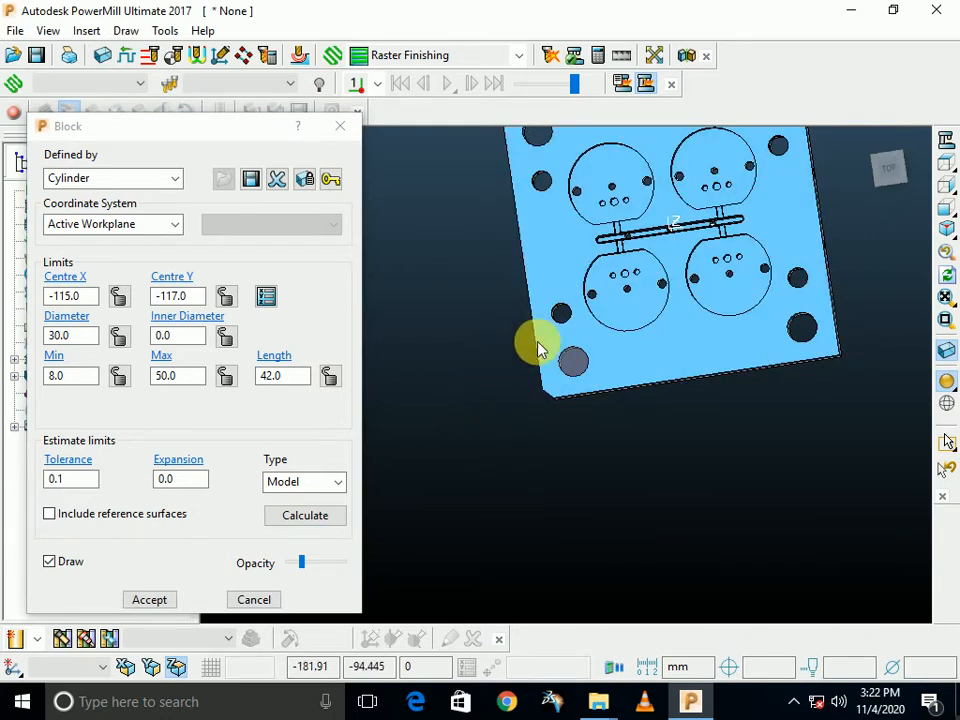
scroll(583, 343, "up", 5)
left_click(590, 329)
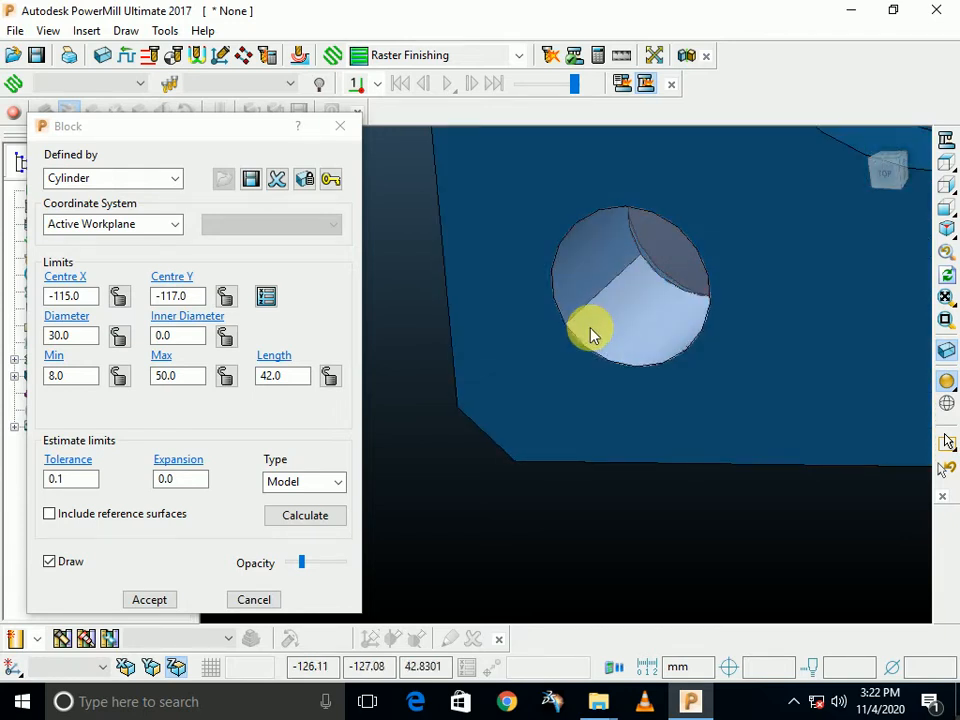
left_click(590, 332)
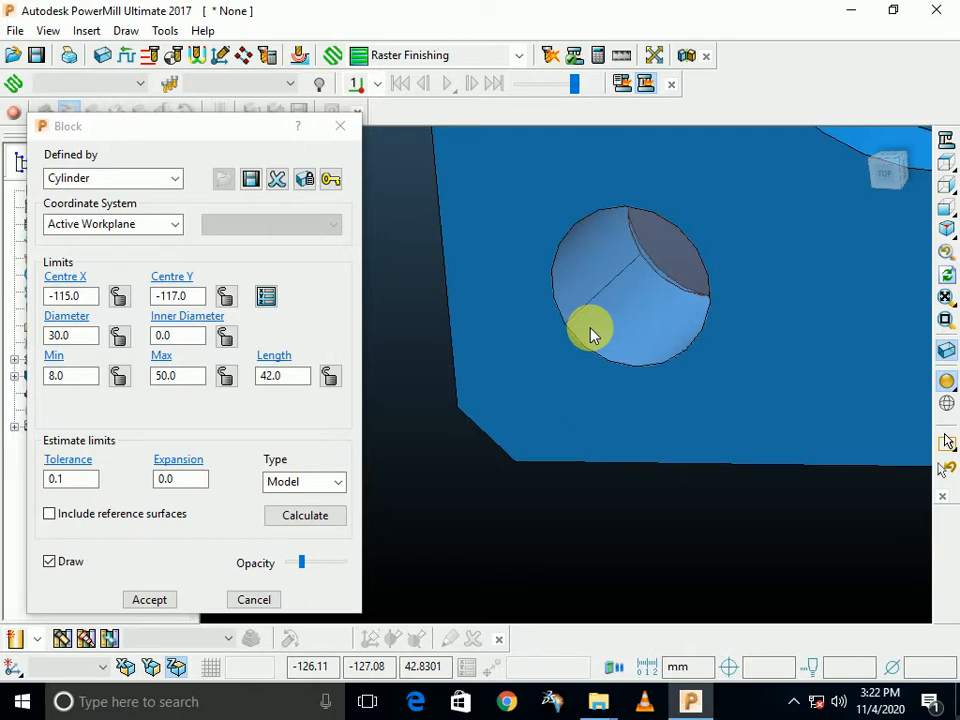
left_click(945, 143)
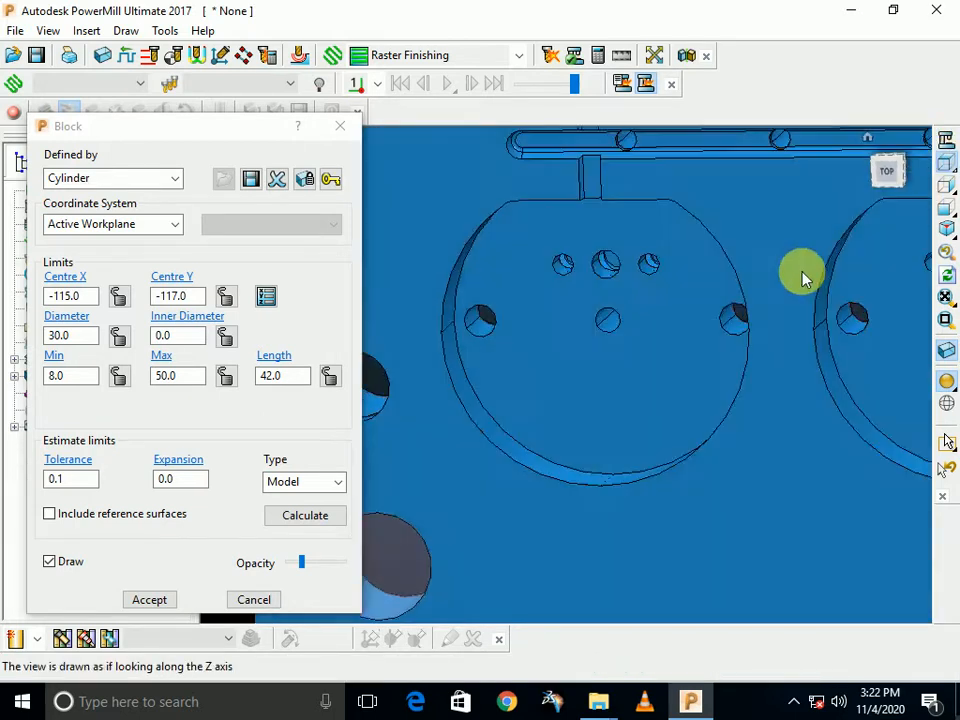
Transform the CorePlate model by moving it 115 mm along the X axis
right_click(614, 248)
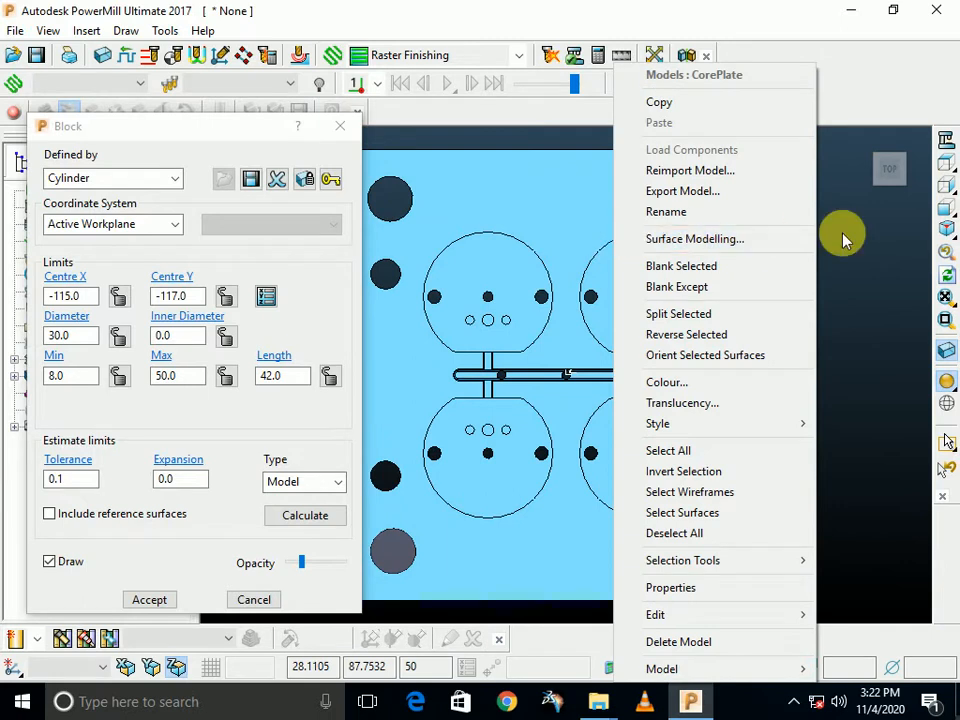
right_click(852, 237)
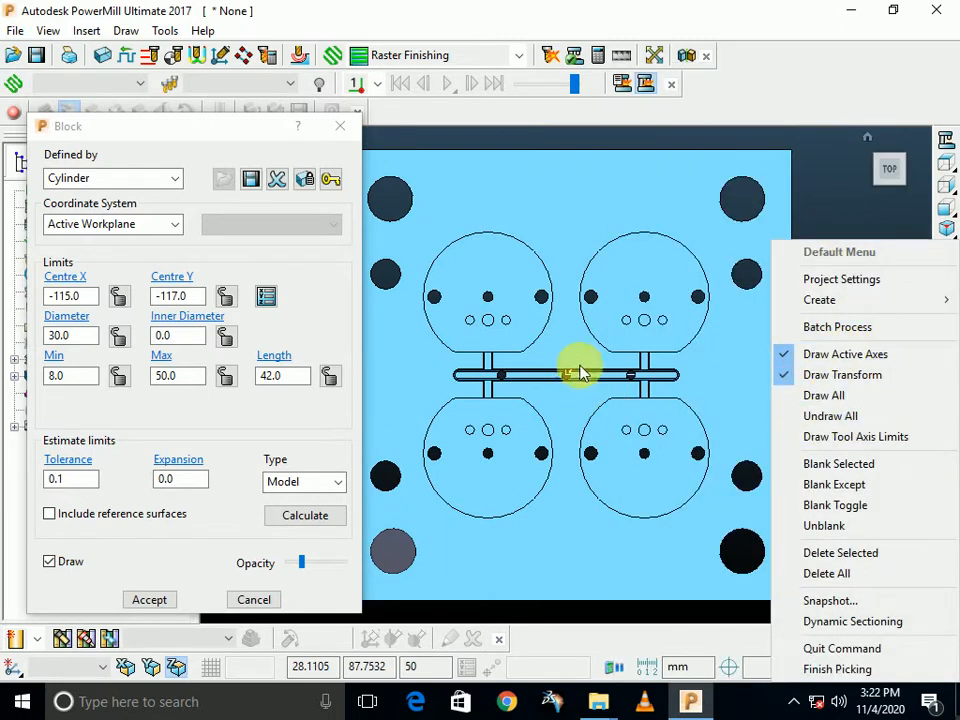
right_click(547, 338)
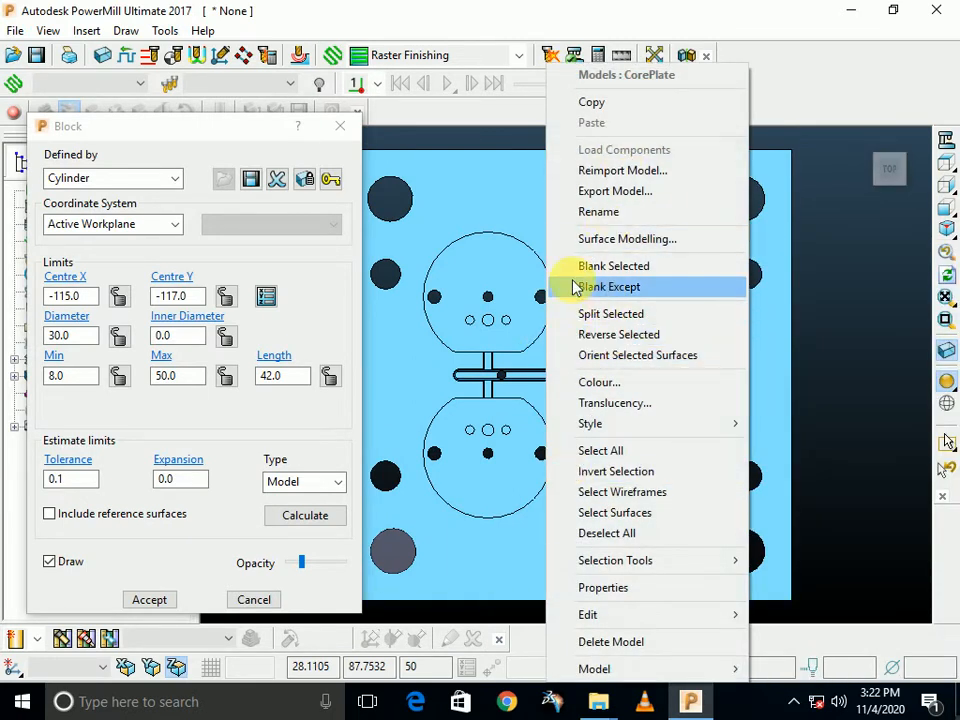
mouse_move(621, 615)
left_click(465, 613)
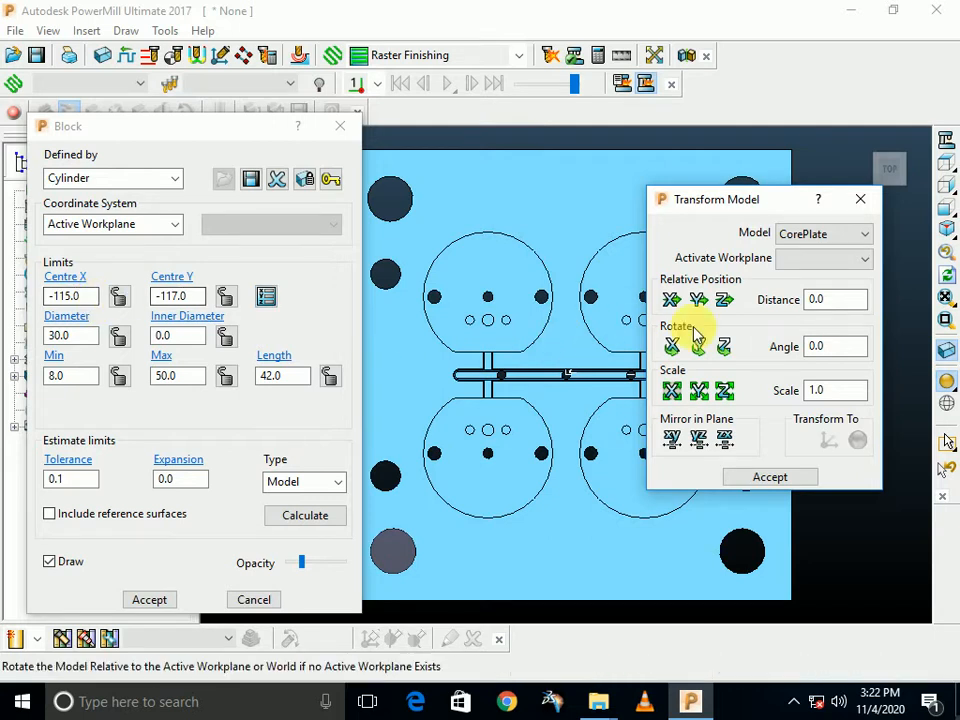
left_click(835, 300)
type("115")
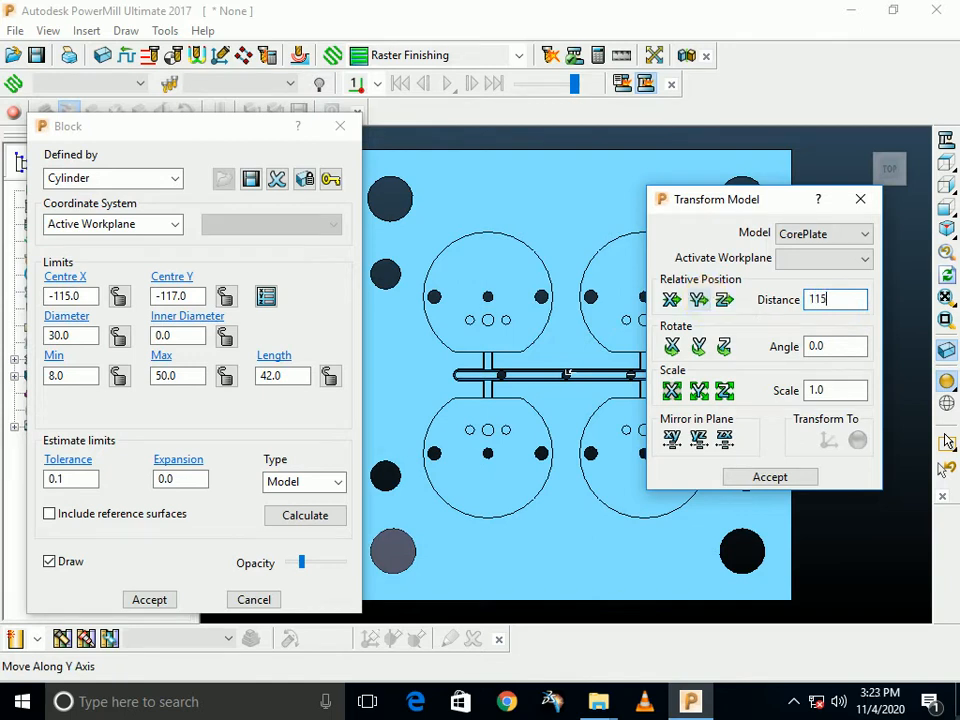
left_click(699, 300)
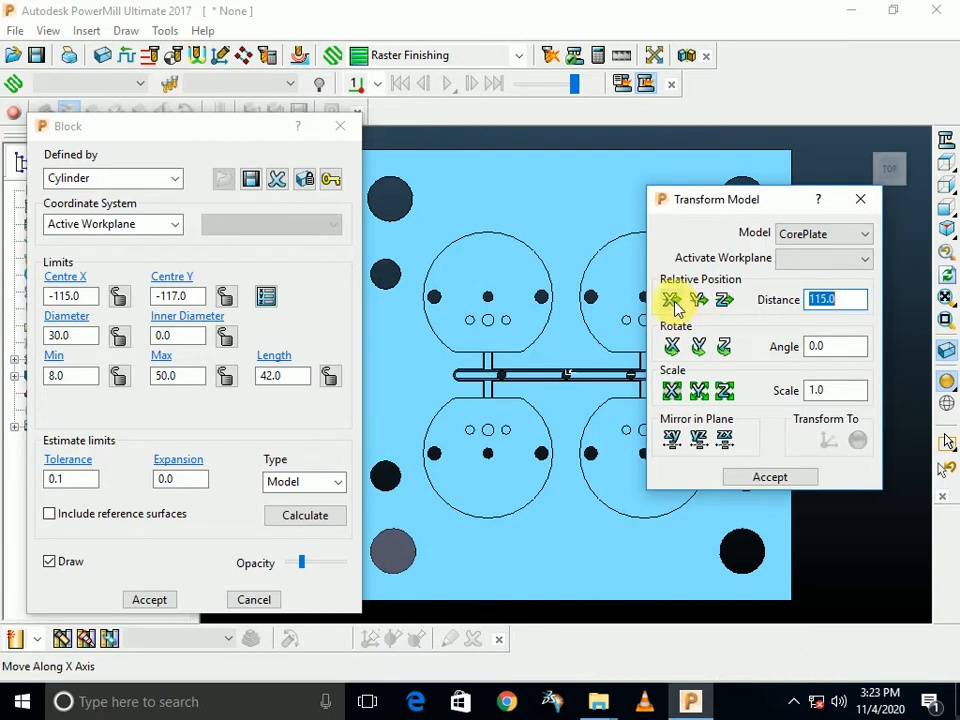
left_click(676, 301)
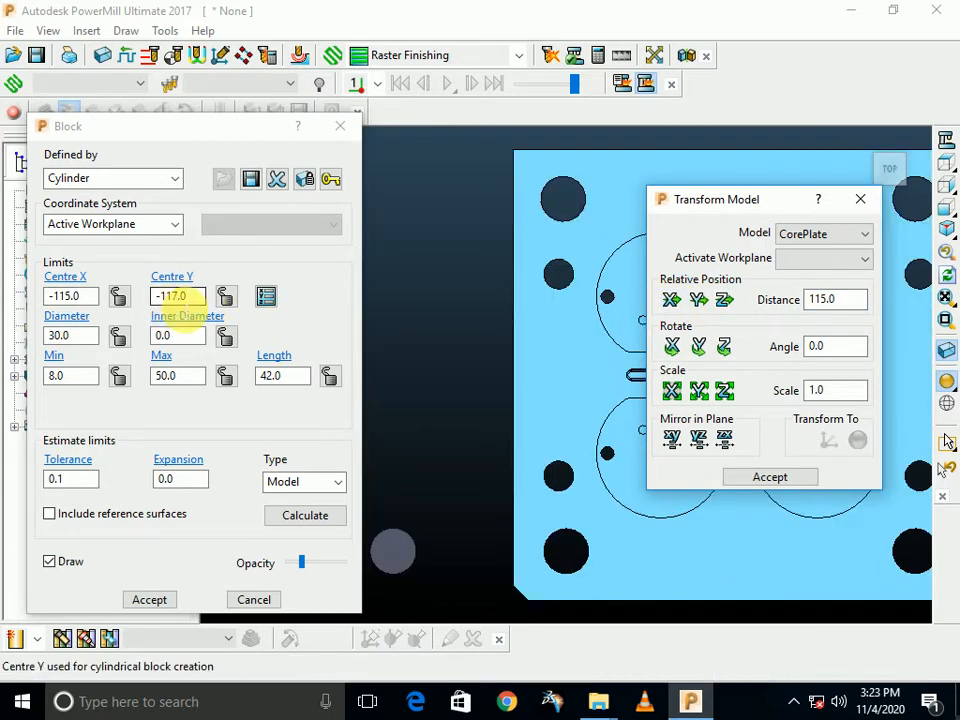
Move the CorePlate model 117 mm along the Y axis and recalculate the hole's cylinder block to check its centre
left_click(699, 300)
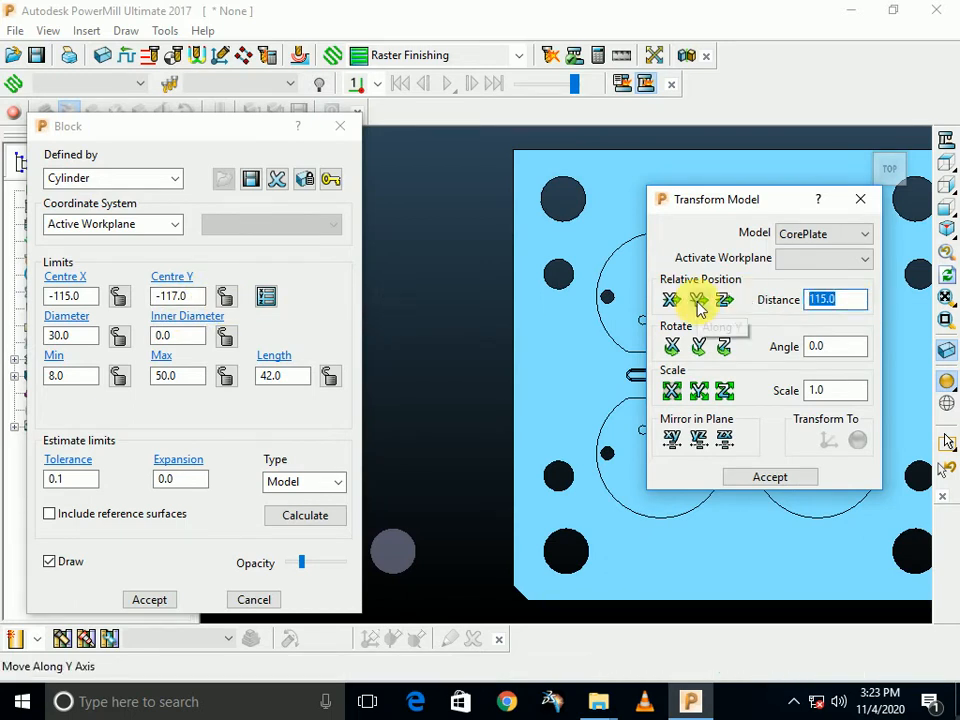
type("117")
left_click(699, 300)
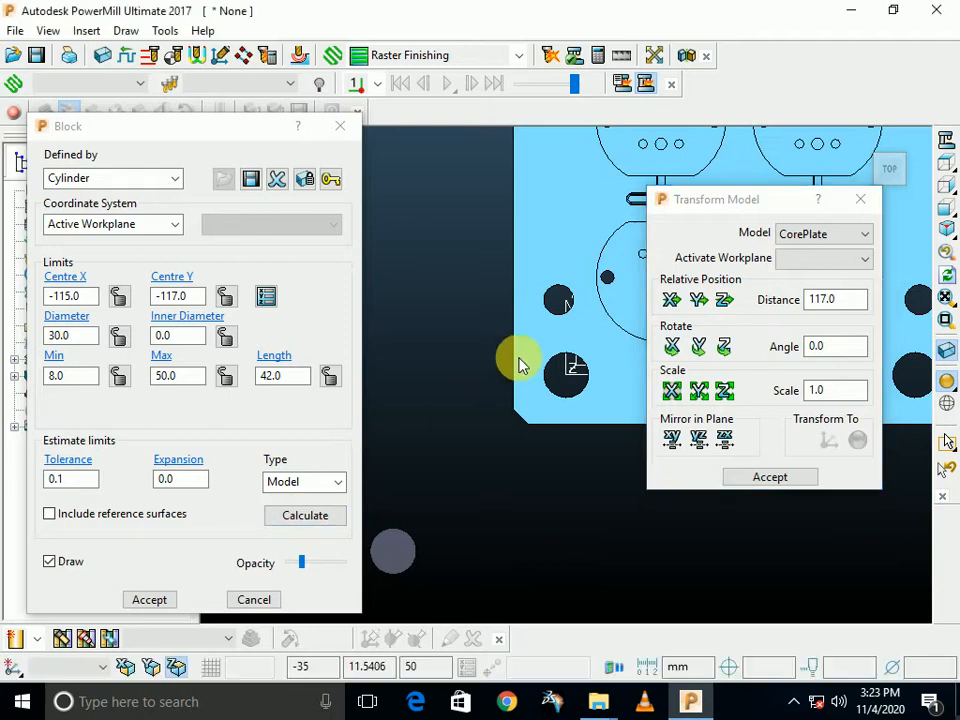
middle_click_drag(519, 365, 500, 350)
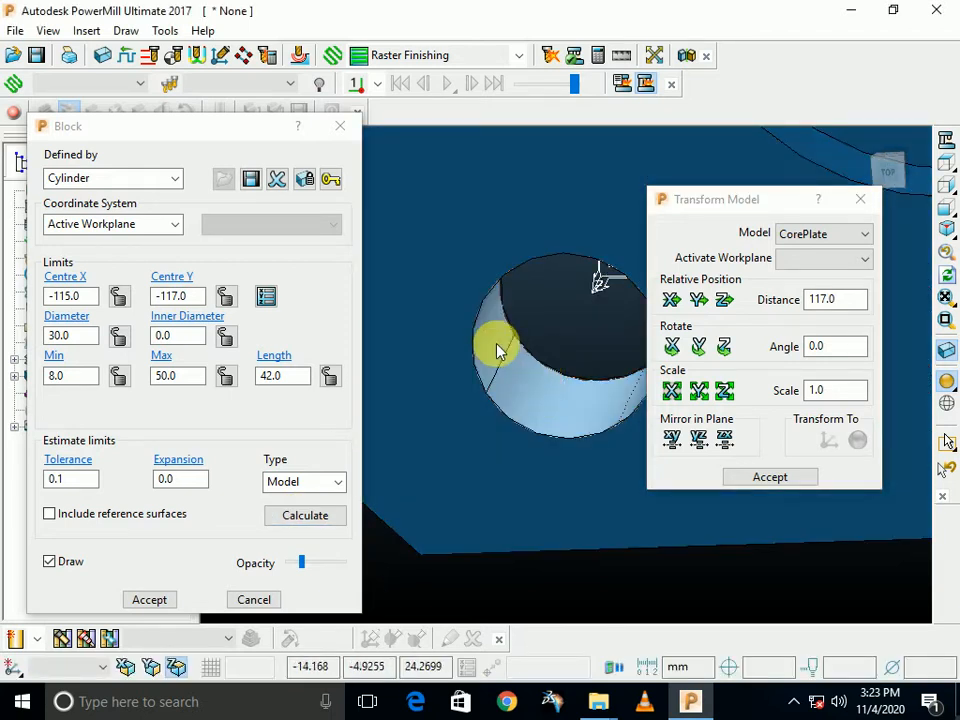
left_click(311, 512)
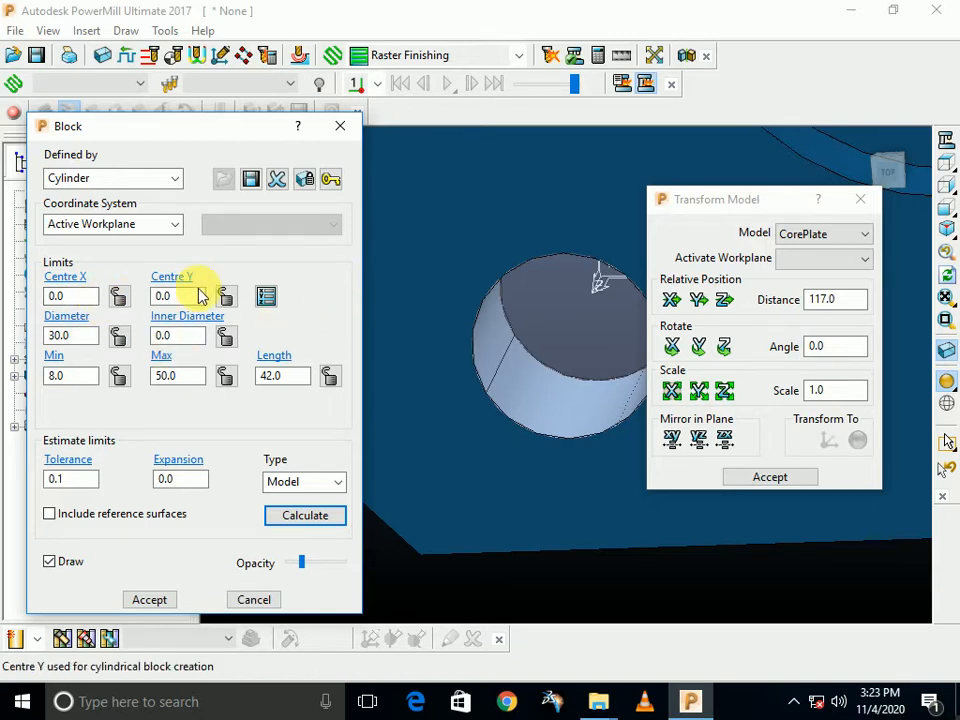
Redefine the hole's block as a Box and calculate it to check its minimum and maximum Y limits
left_click(150, 178)
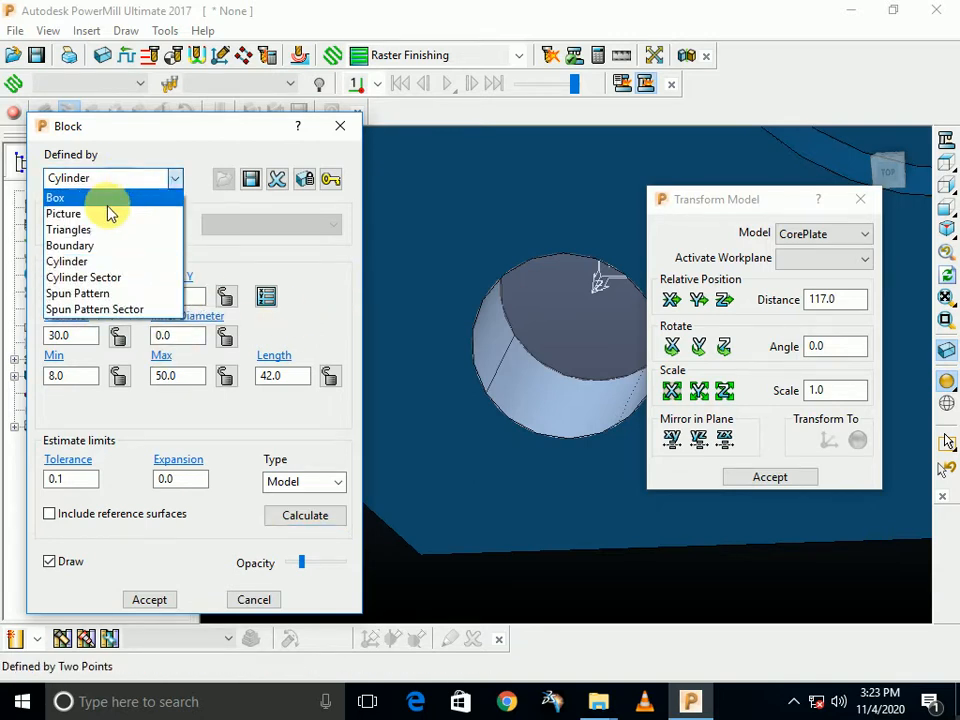
left_click(105, 196)
left_click(308, 514)
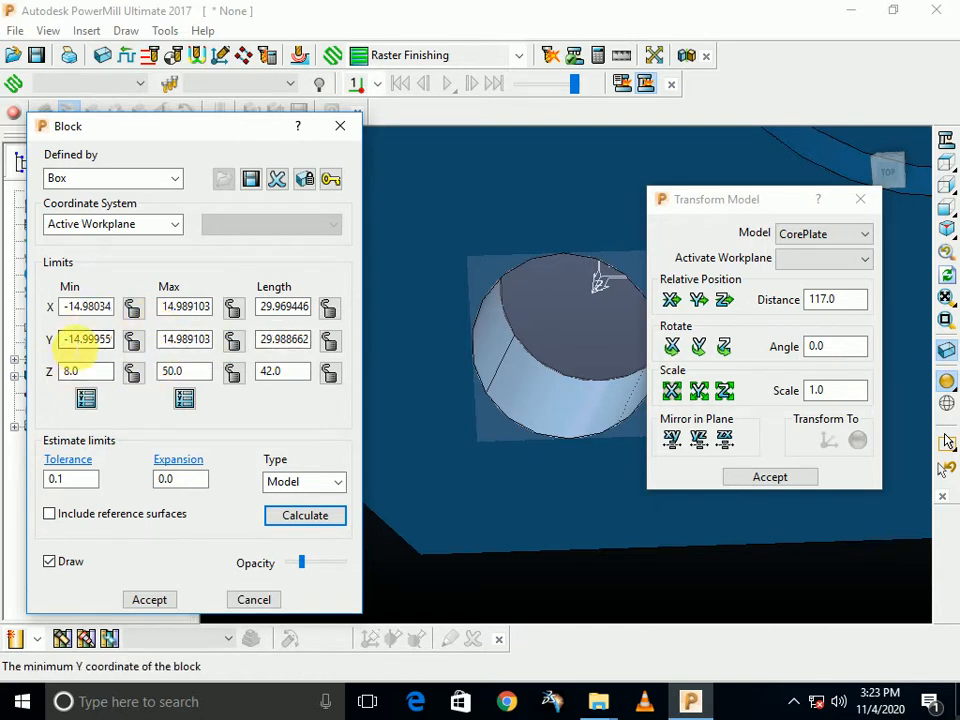
left_click(68, 339)
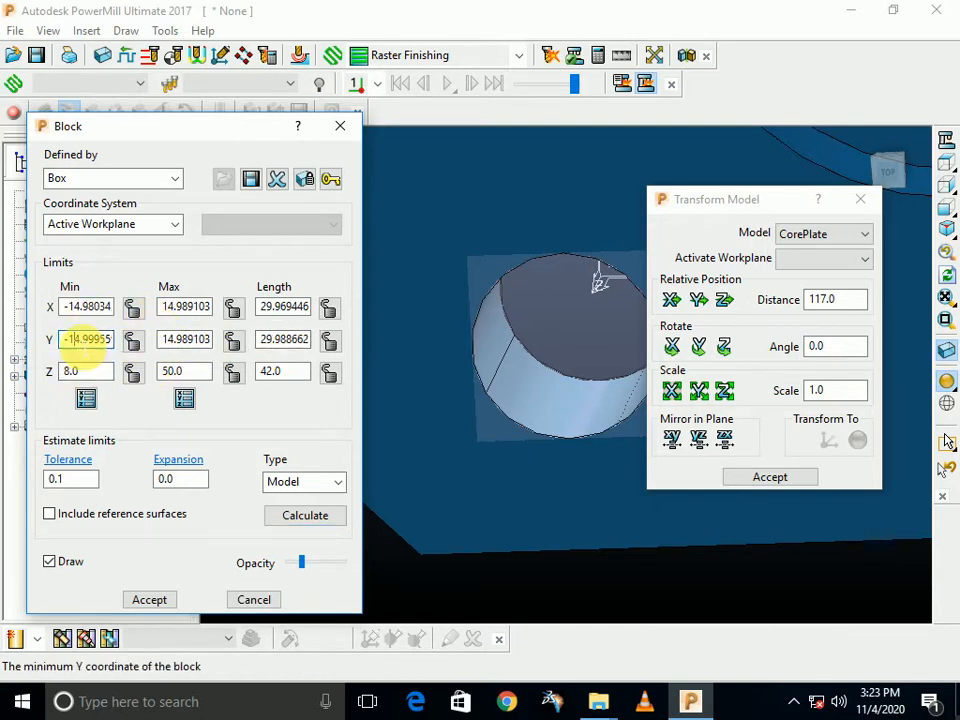
double_click(186, 339)
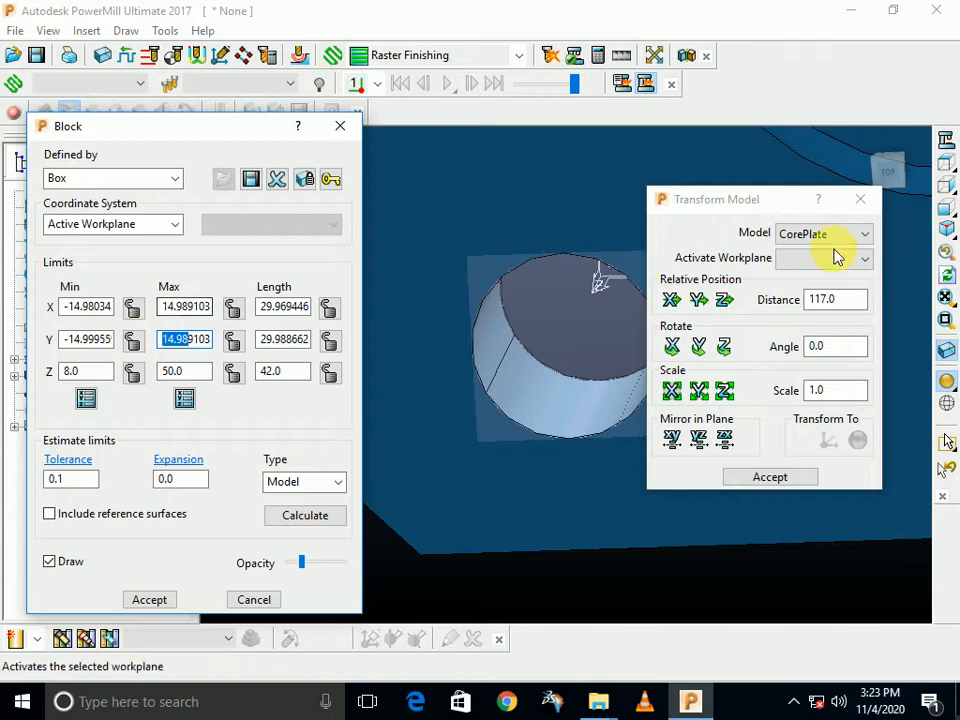
Accept the CorePlate model transform and the hole's box block
left_click(945, 162)
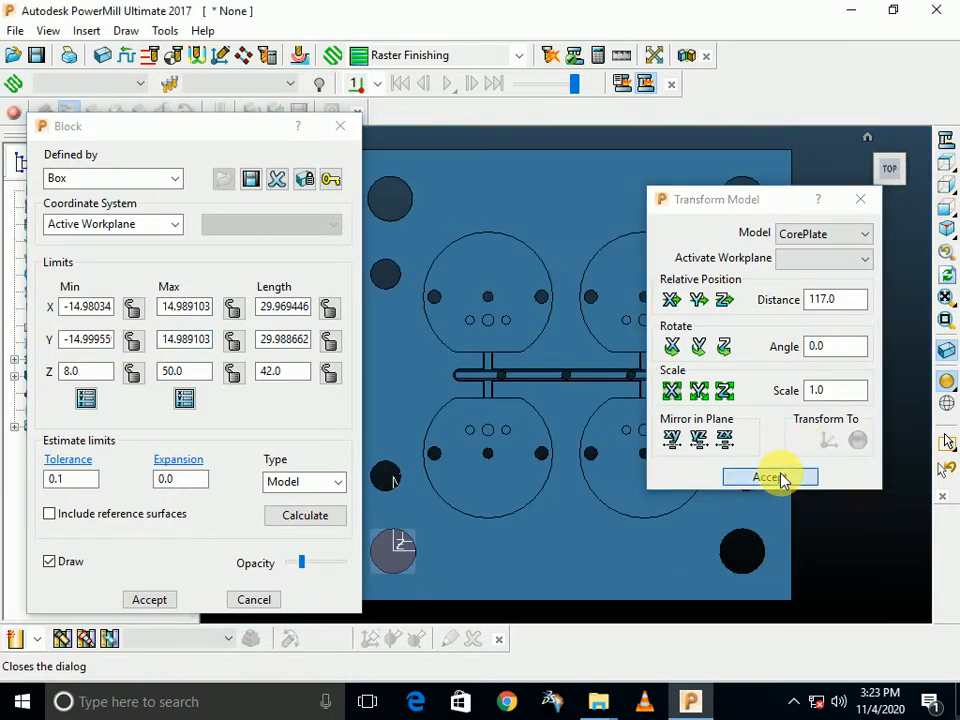
left_click(776, 478)
left_click(150, 599)
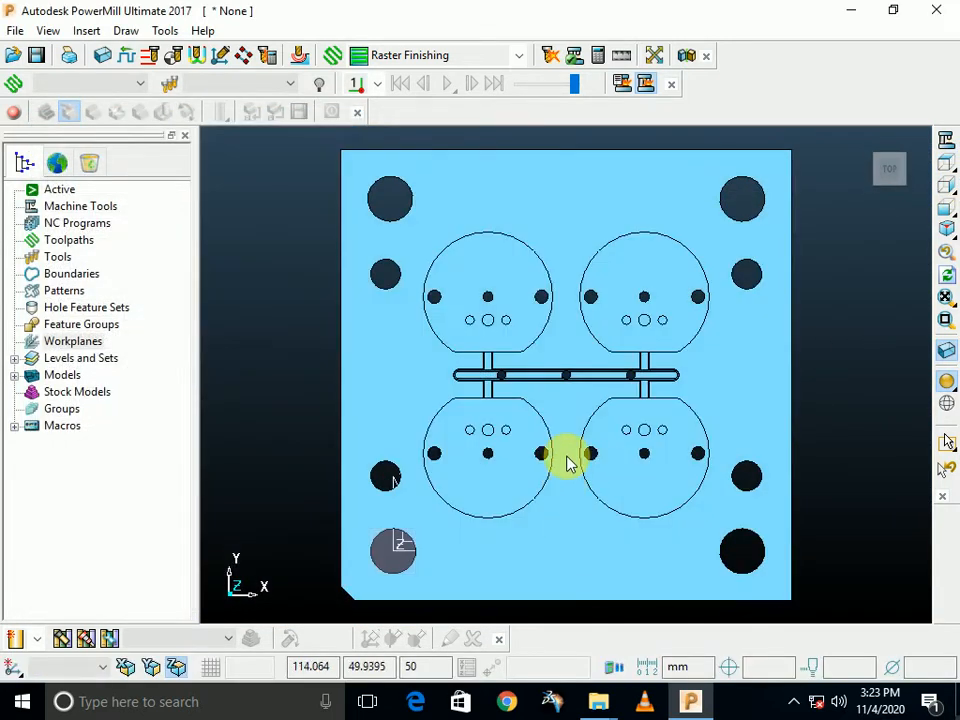
Calculate the box block from the plate's top face to check the plate's limits from the new origin, and clear the selection
middle_click_drag(568, 456, 405, 383)
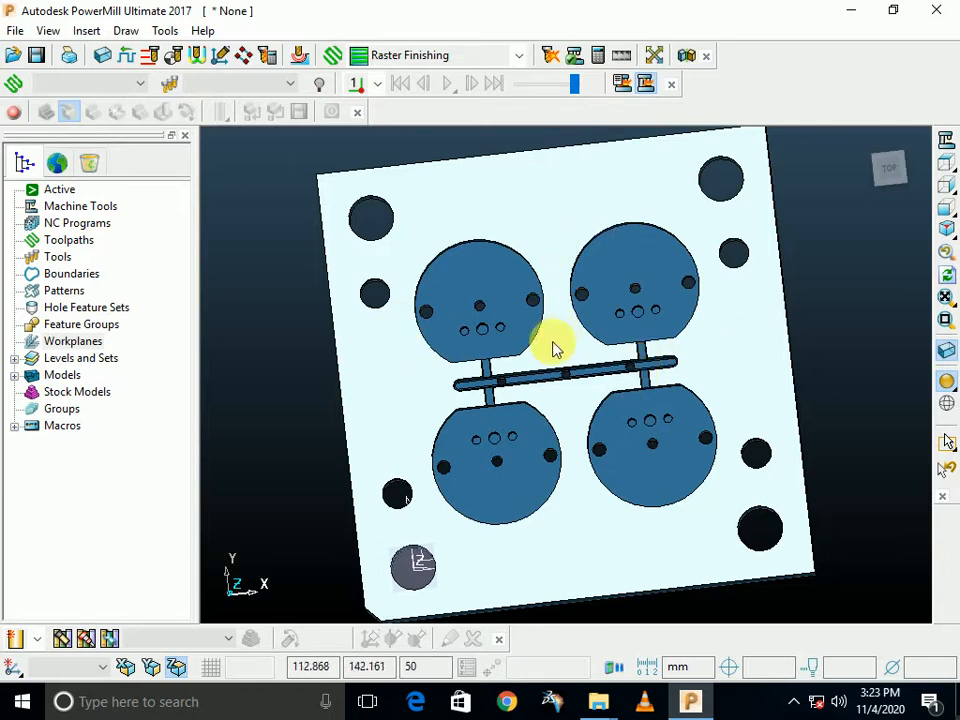
middle_click_drag(249, 478, 450, 388)
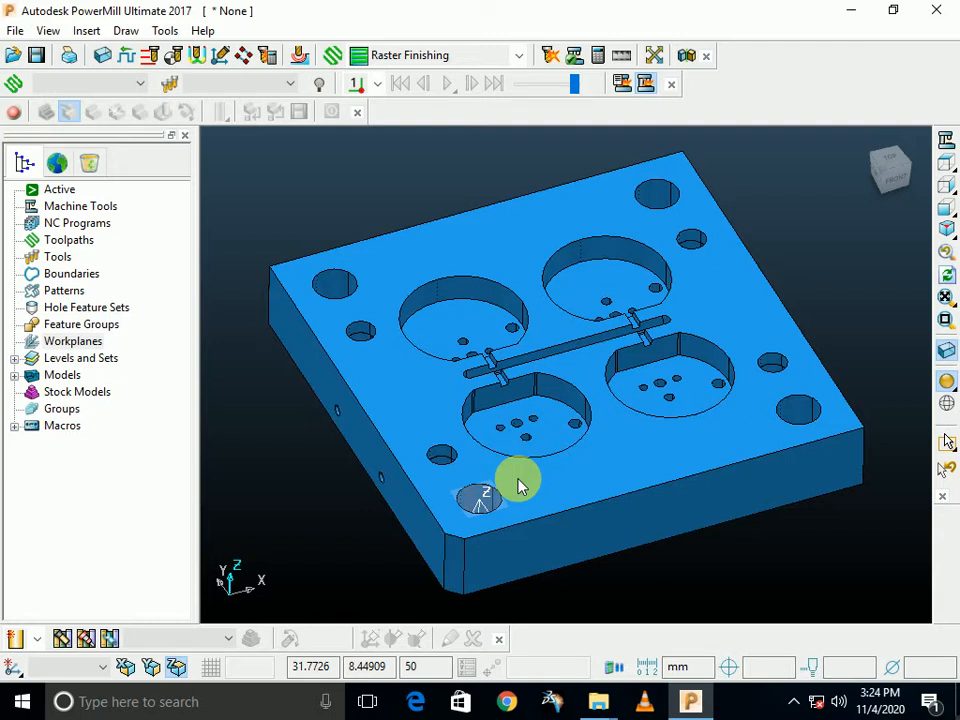
left_click(505, 245)
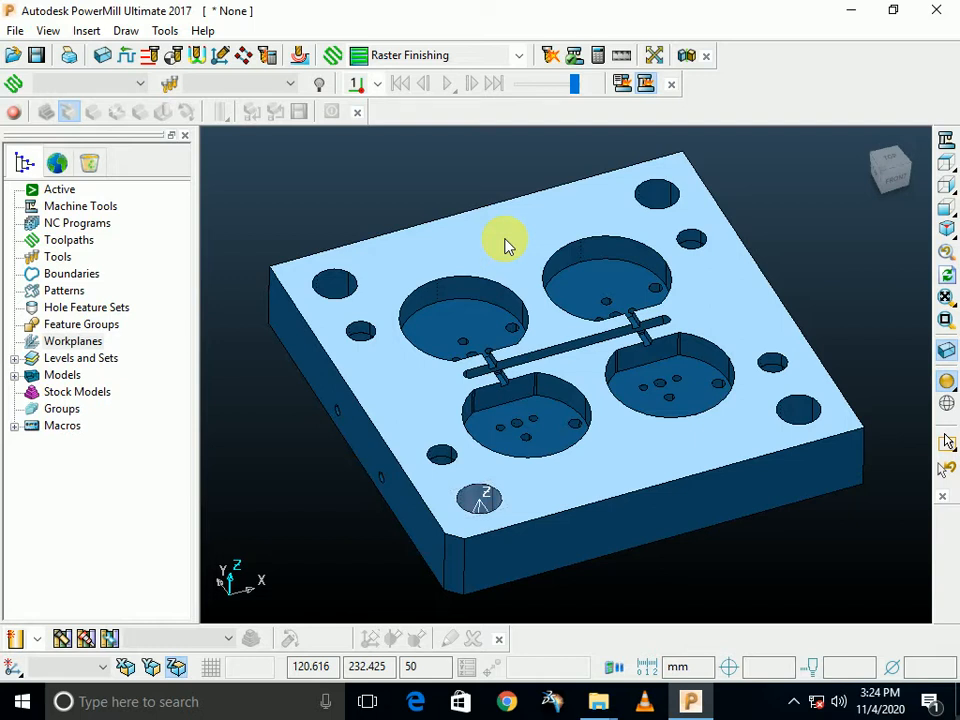
left_click(102, 55)
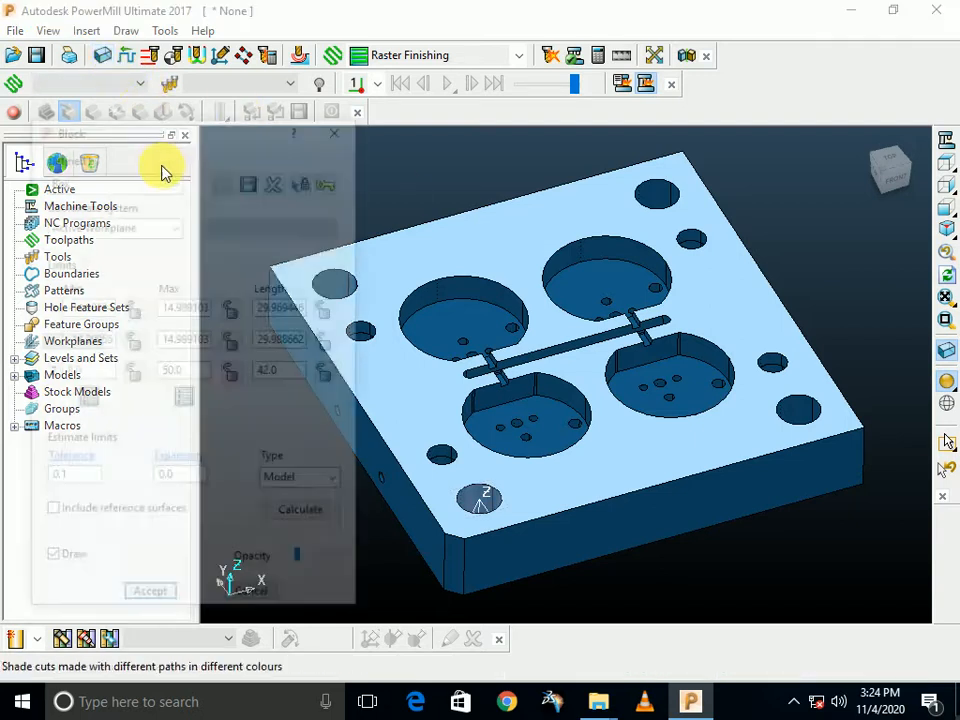
left_click(329, 517)
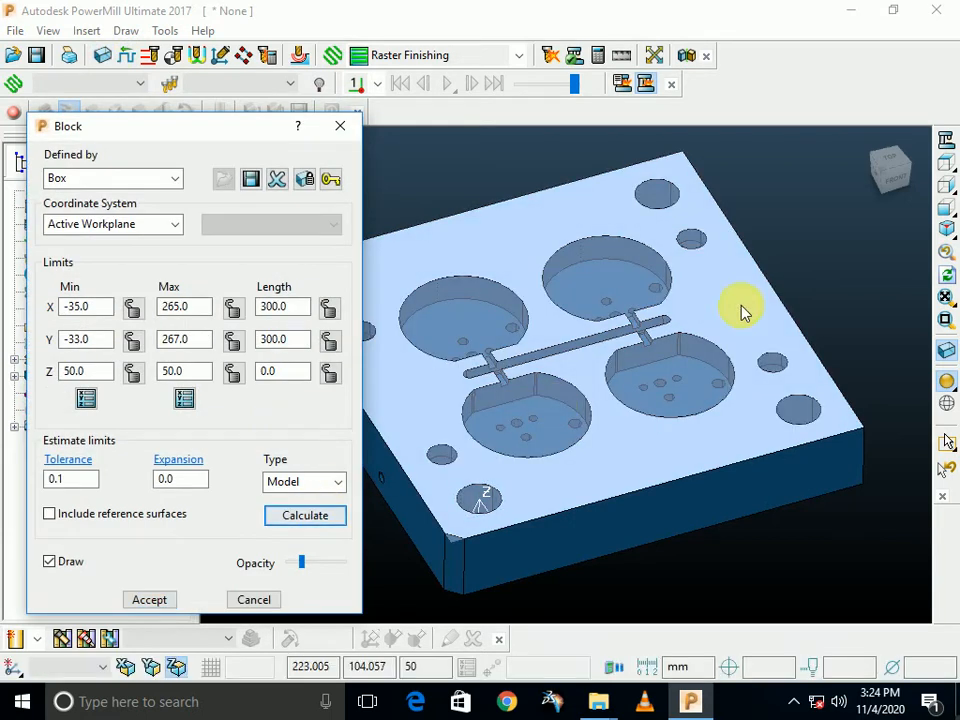
left_click(817, 229)
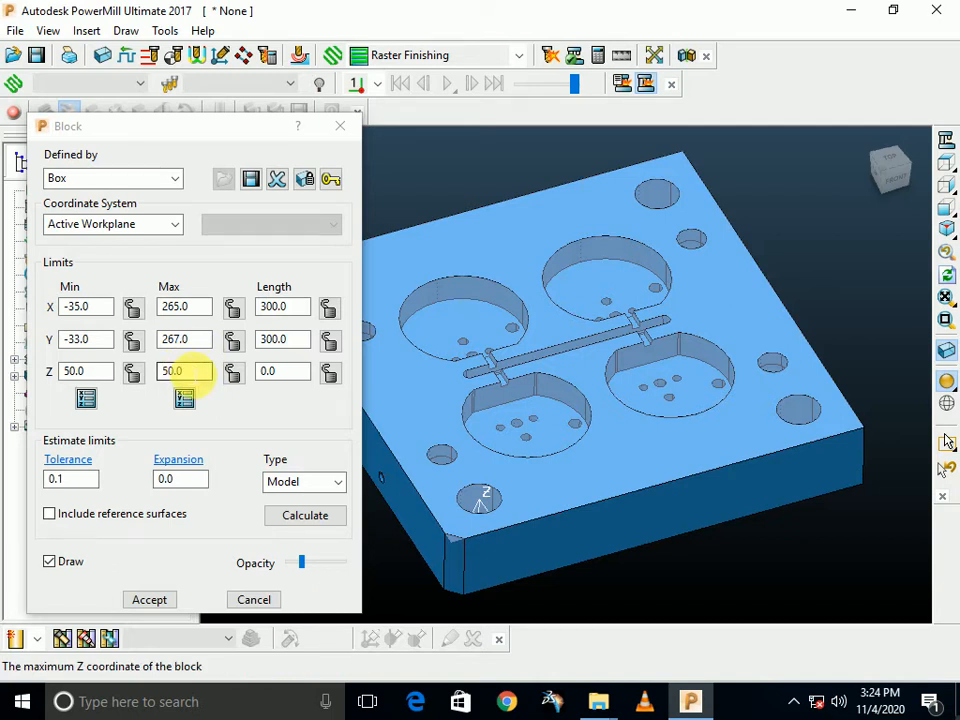
Move the CorePlate model -50 mm along the Z axis to bring its top face to the origin height
right_click(534, 317)
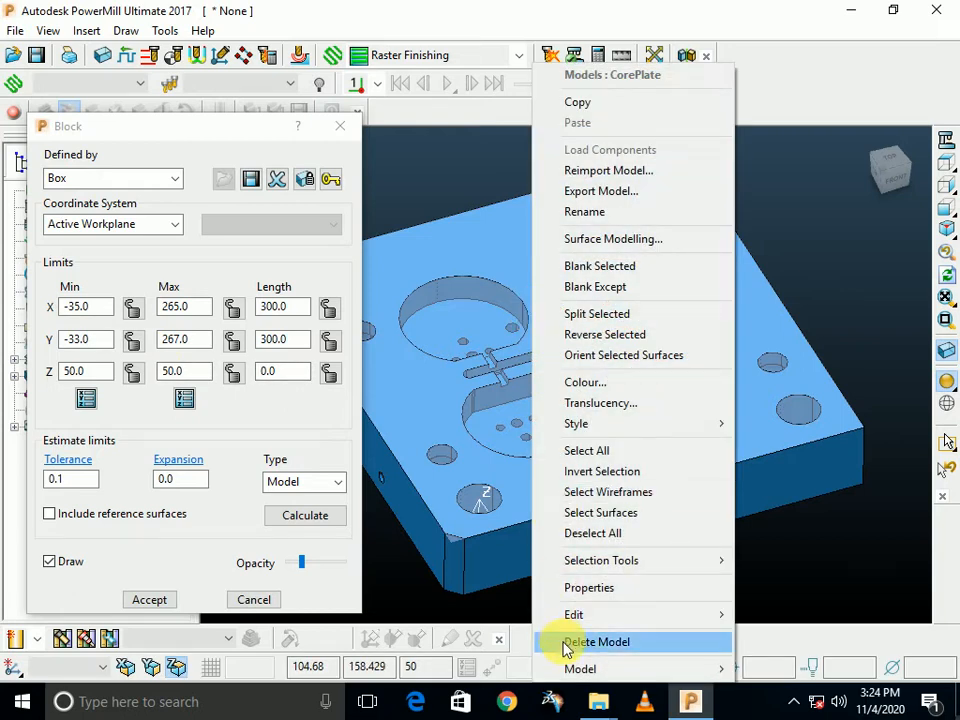
mouse_move(716, 617)
left_click(790, 615)
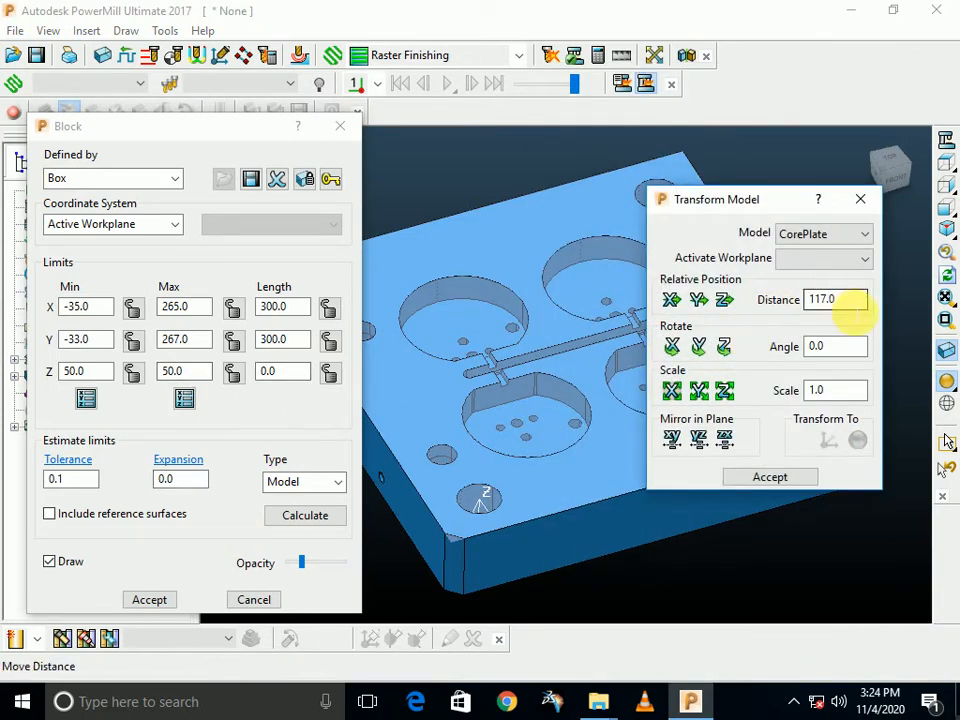
type("-50")
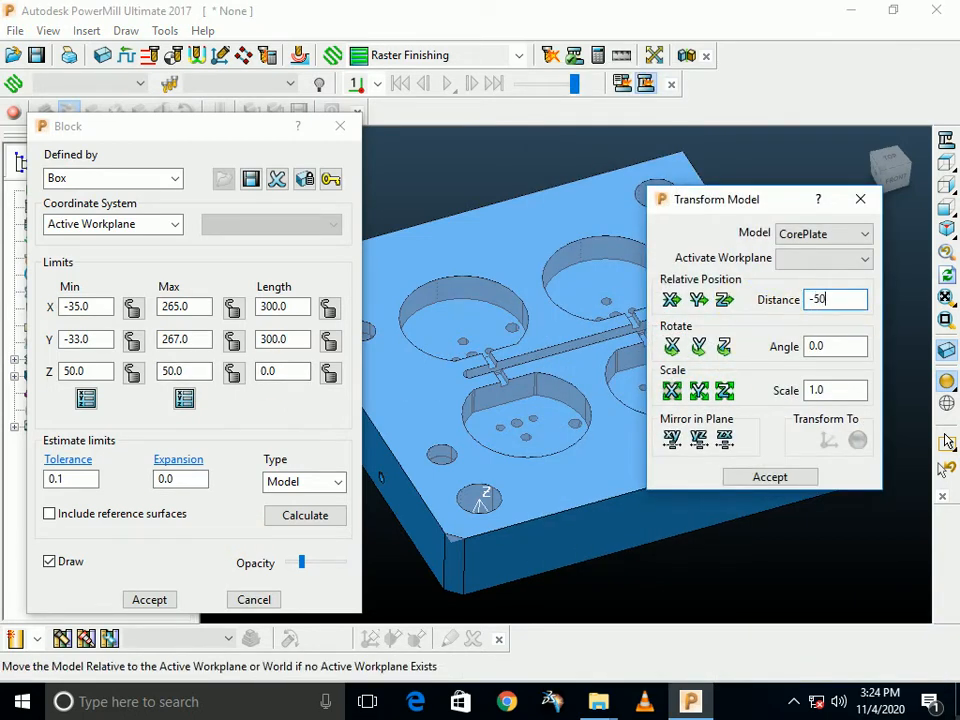
key("Return")
left_click(722, 300)
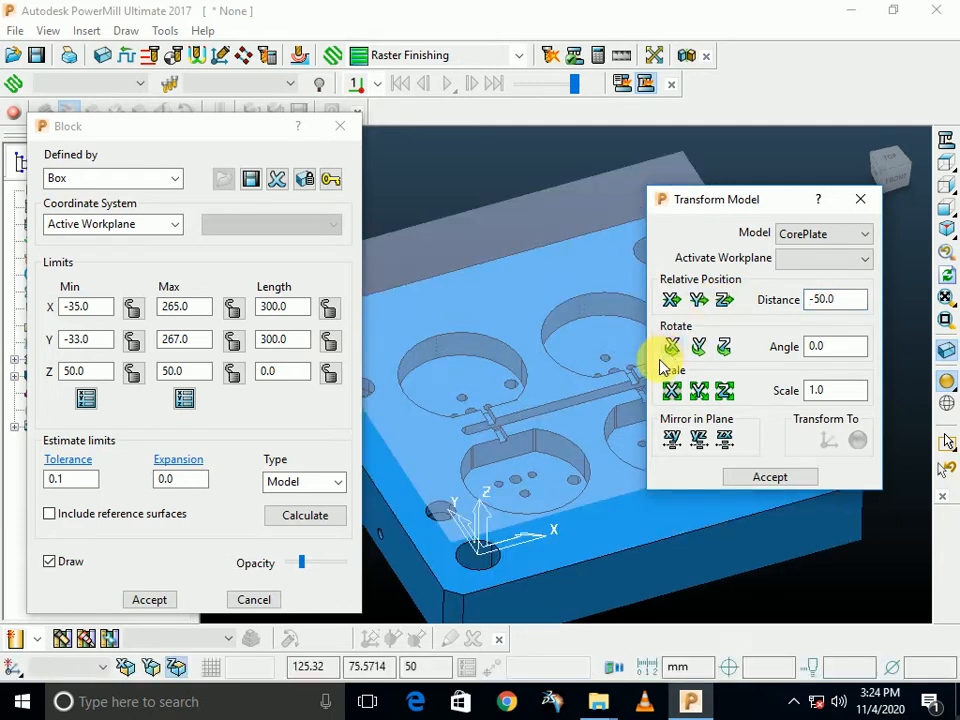
Recalculate the box block to check the top face's Z limits, and accept the block and the model transform
left_click(302, 516)
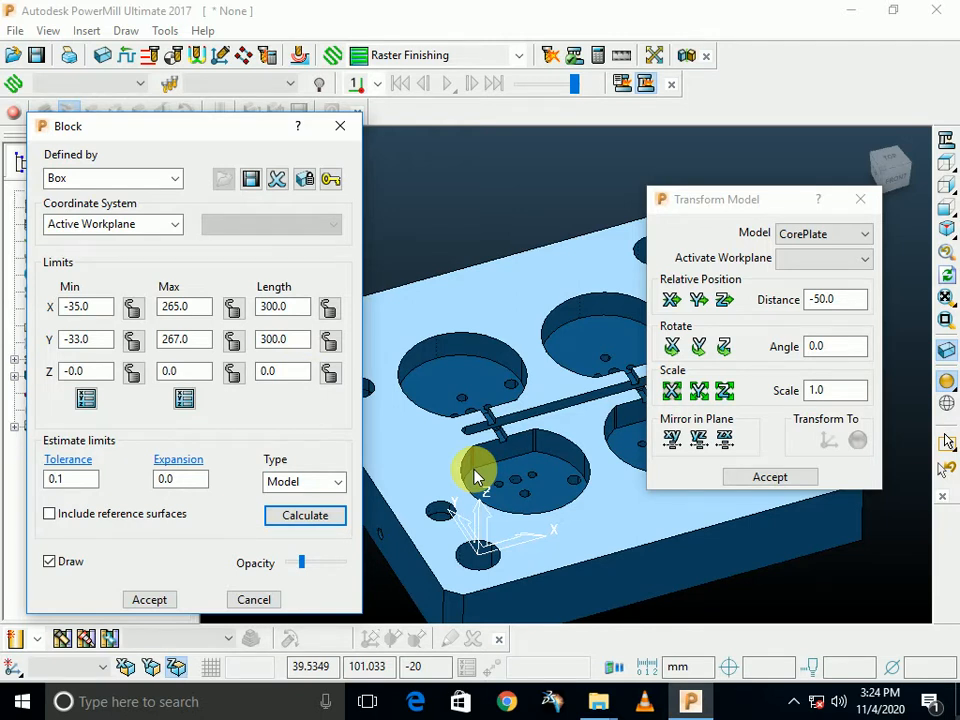
left_click(152, 598)
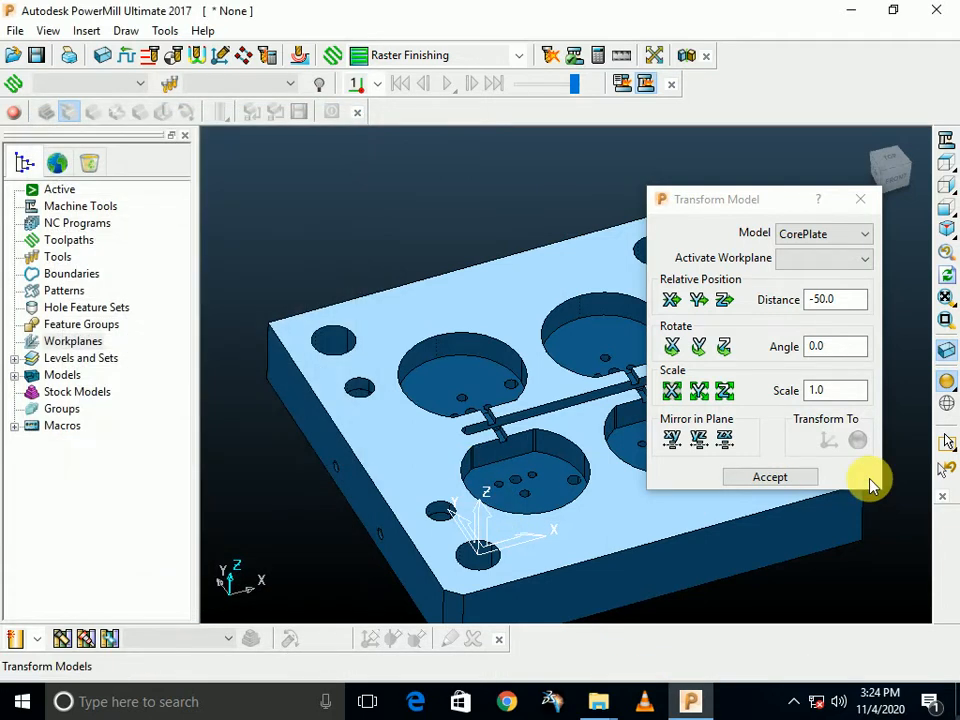
left_click(797, 484)
left_click(945, 161)
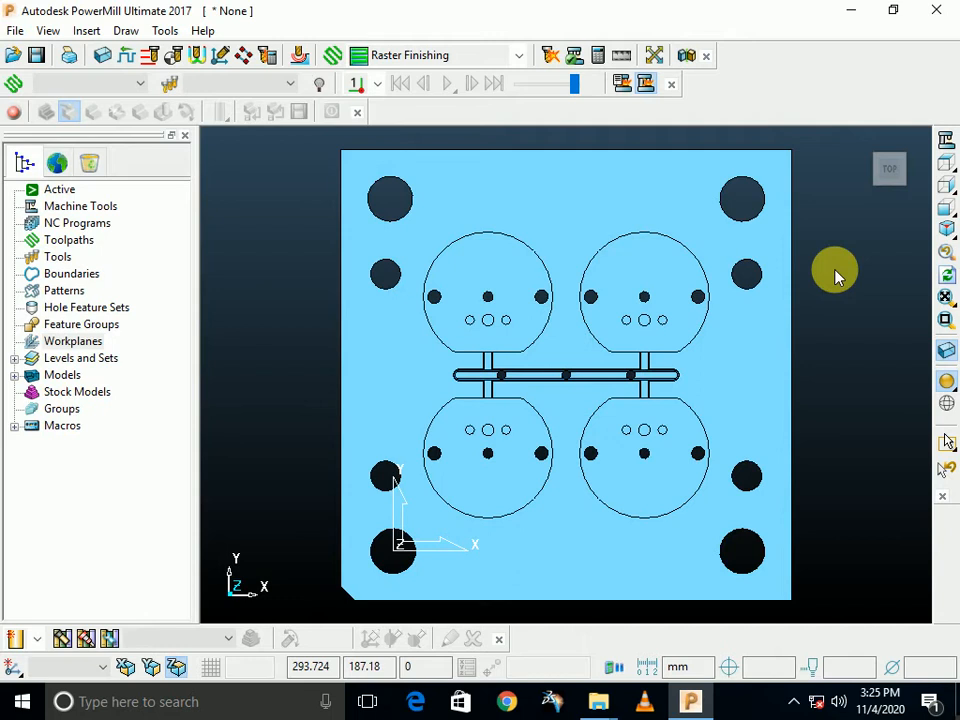
left_click_drag(949, 709, 261, 591)
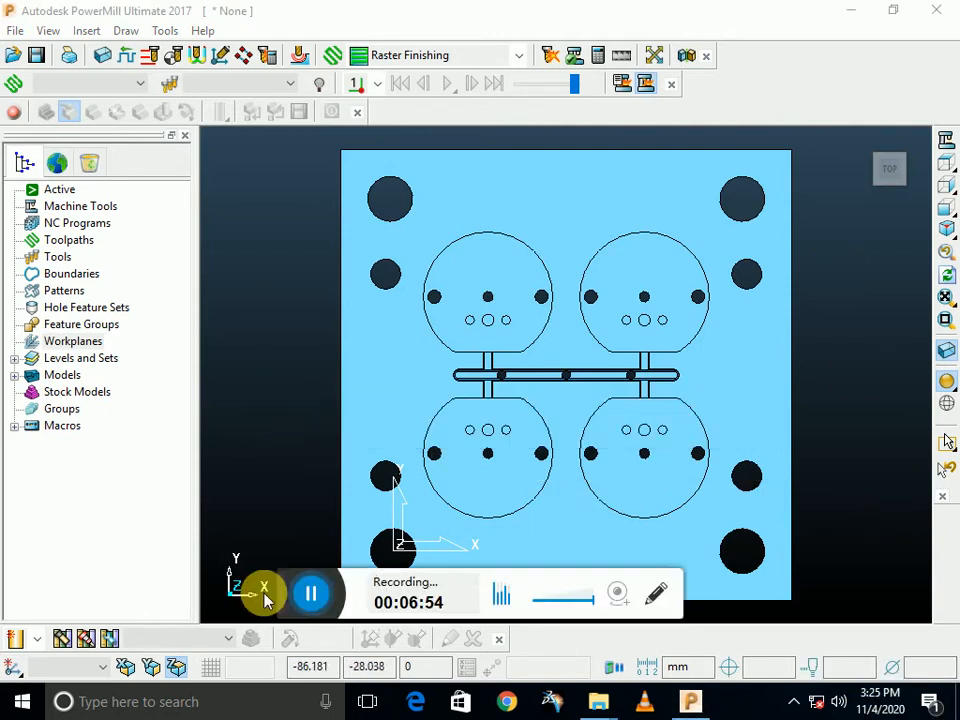
left_click_drag(353, 611, 956, 717)
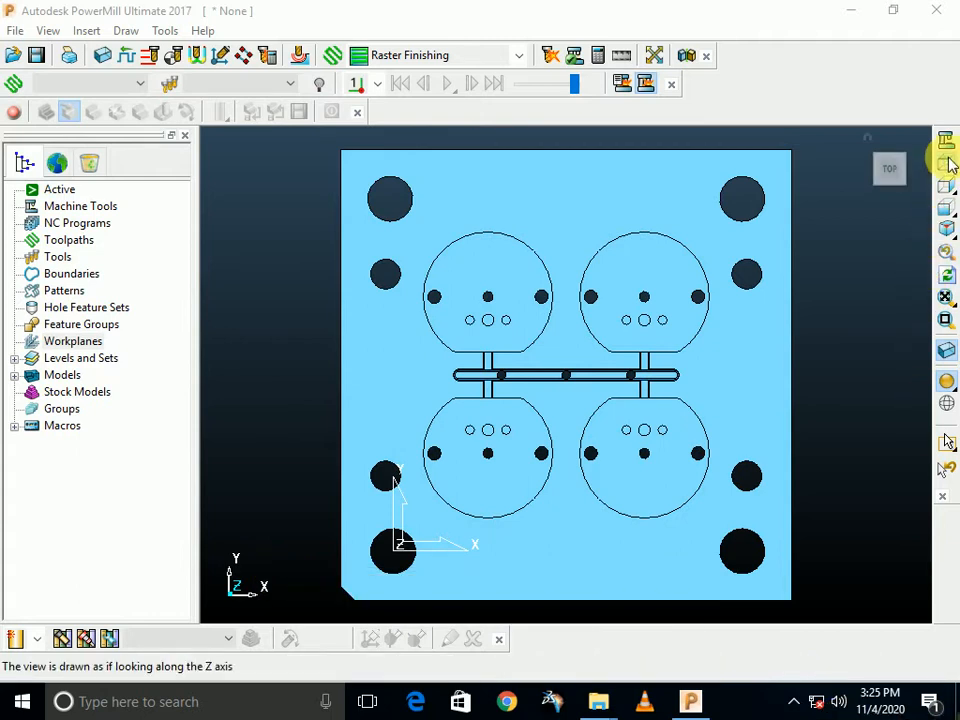
Calculate a Cylinder block from the offset guide hole at the origin to check its centre and diameter, and accept it
middle_click_drag(466, 380, 409, 362)
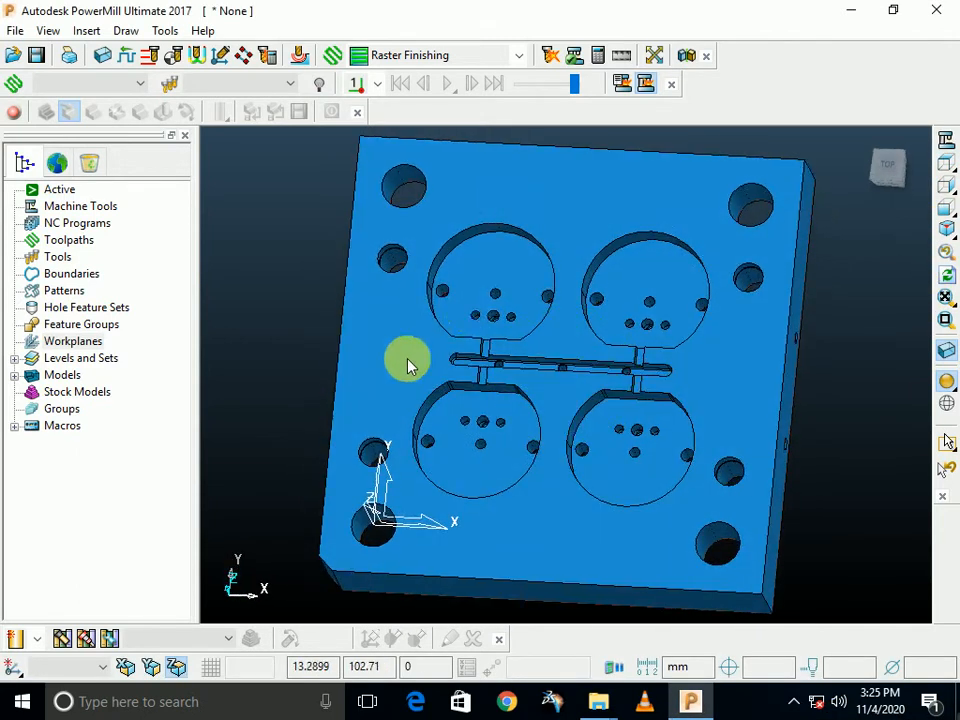
middle_click_drag(463, 336, 313, 579)
scroll(350, 495, "up", 5)
scroll(364, 481, "down", 2)
middle_click_drag(394, 546, 380, 371, "shift")
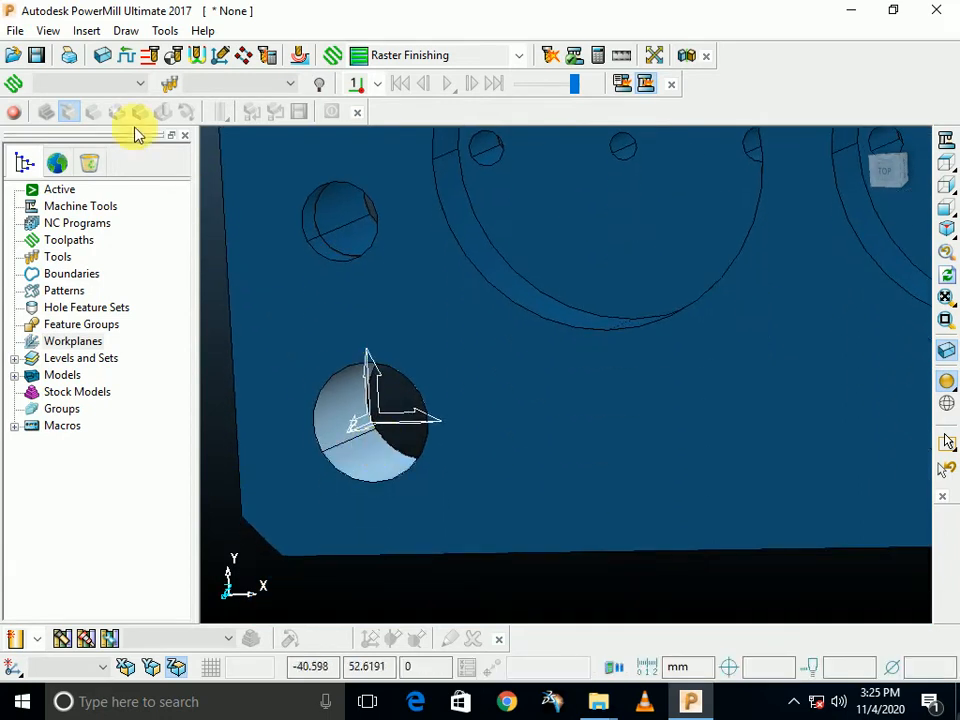
left_click(68, 111)
left_click(152, 183)
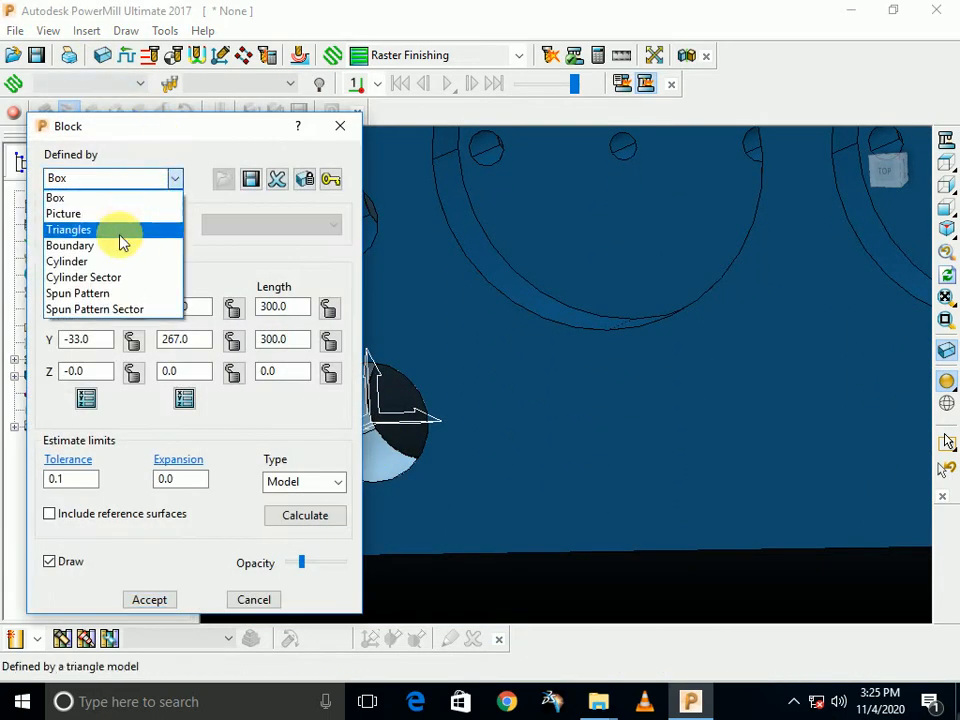
left_click(111, 259)
left_click(310, 513)
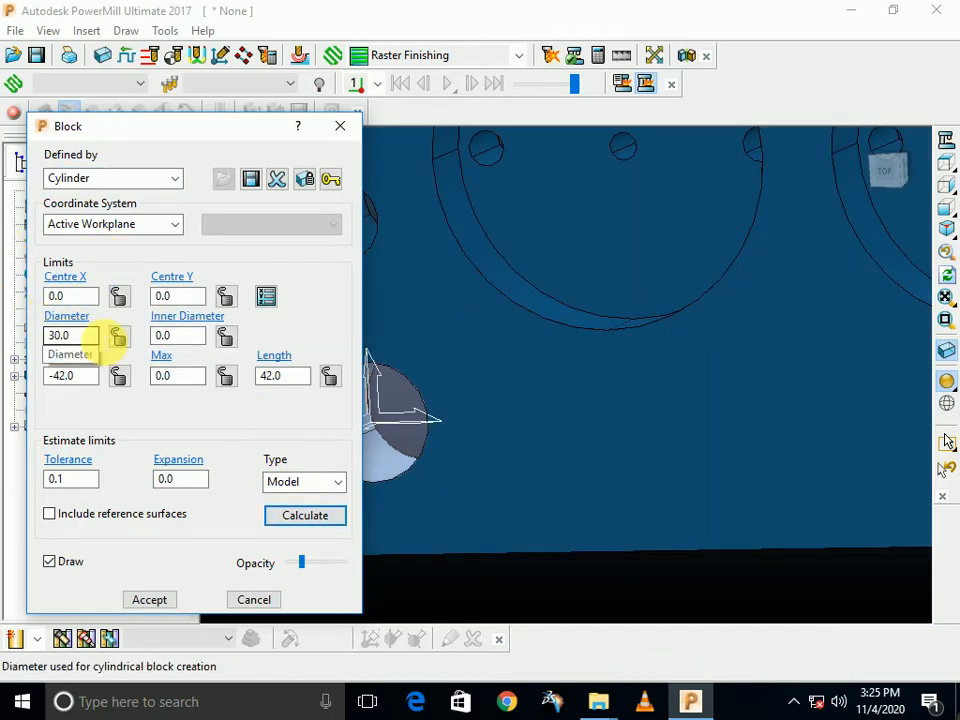
left_click(947, 164)
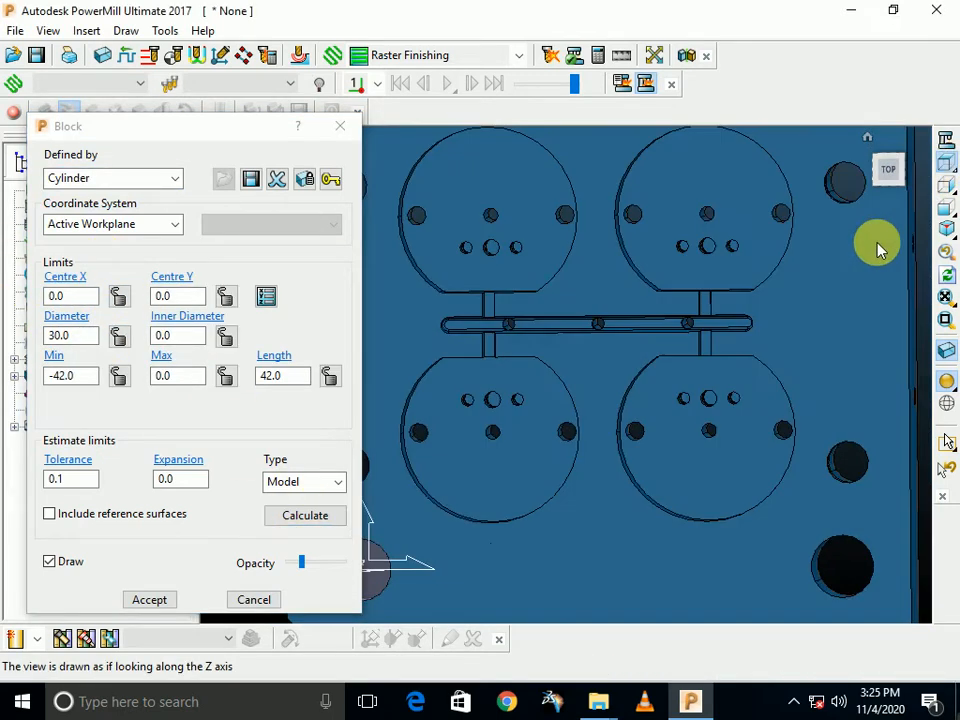
left_click(170, 594)
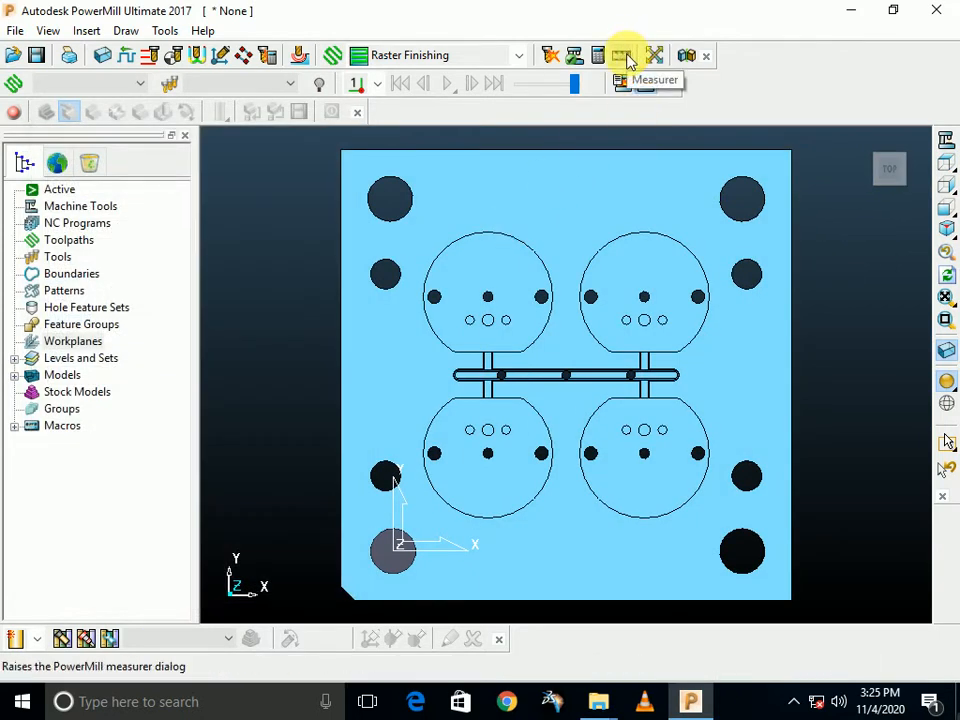
Measure the origin guide hole's diameter from three points on its top edge and close the measurement
left_click(628, 62)
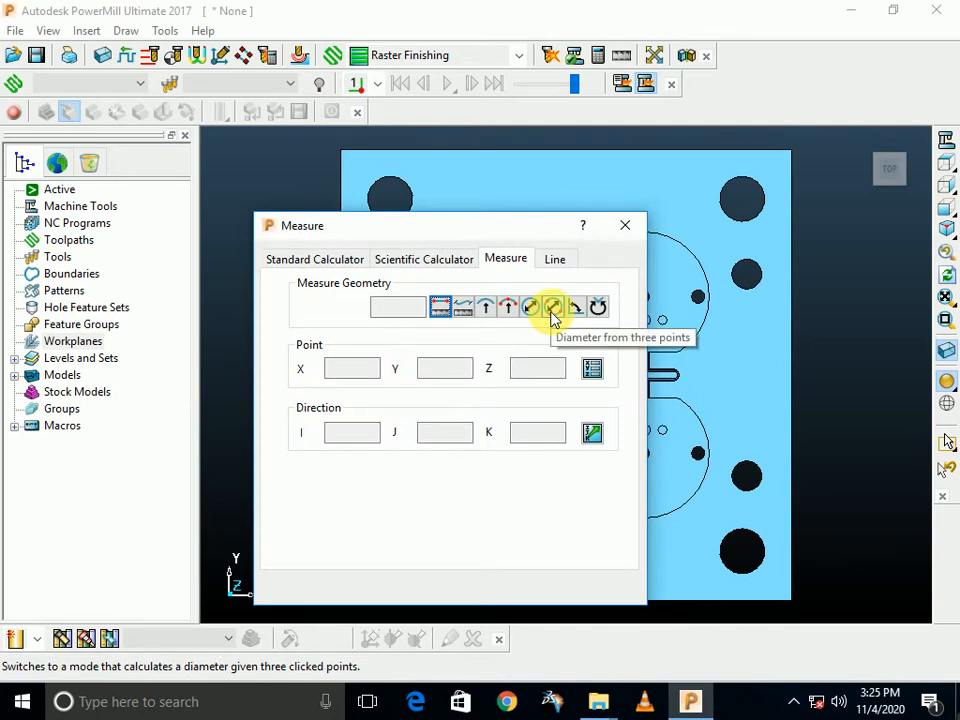
left_click(553, 311)
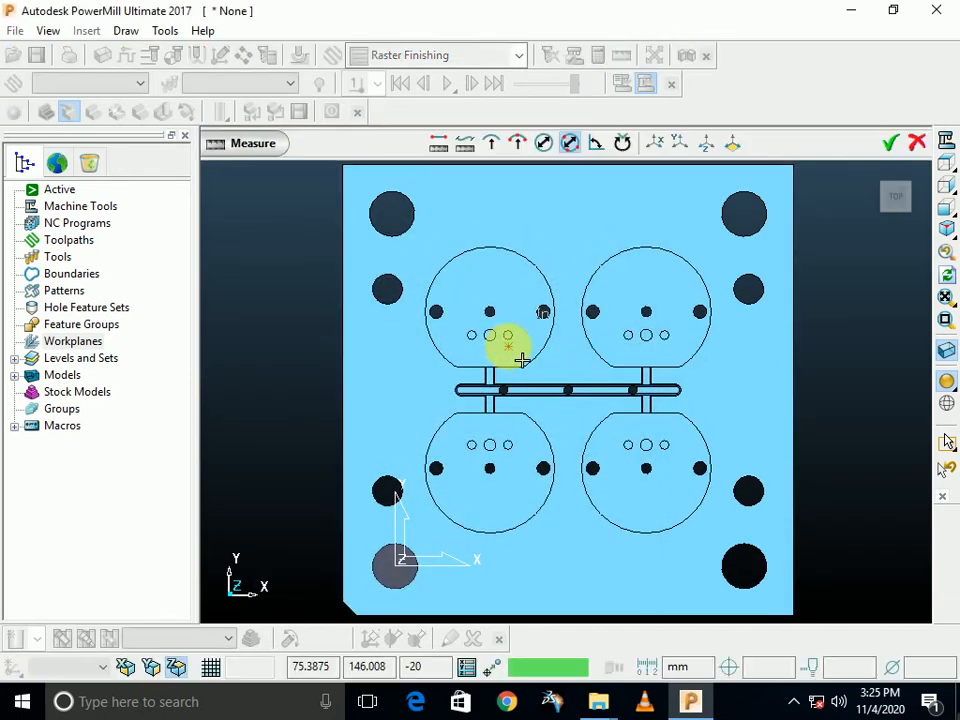
middle_click_drag(535, 232, 439, 336)
scroll(381, 366, "up", 5)
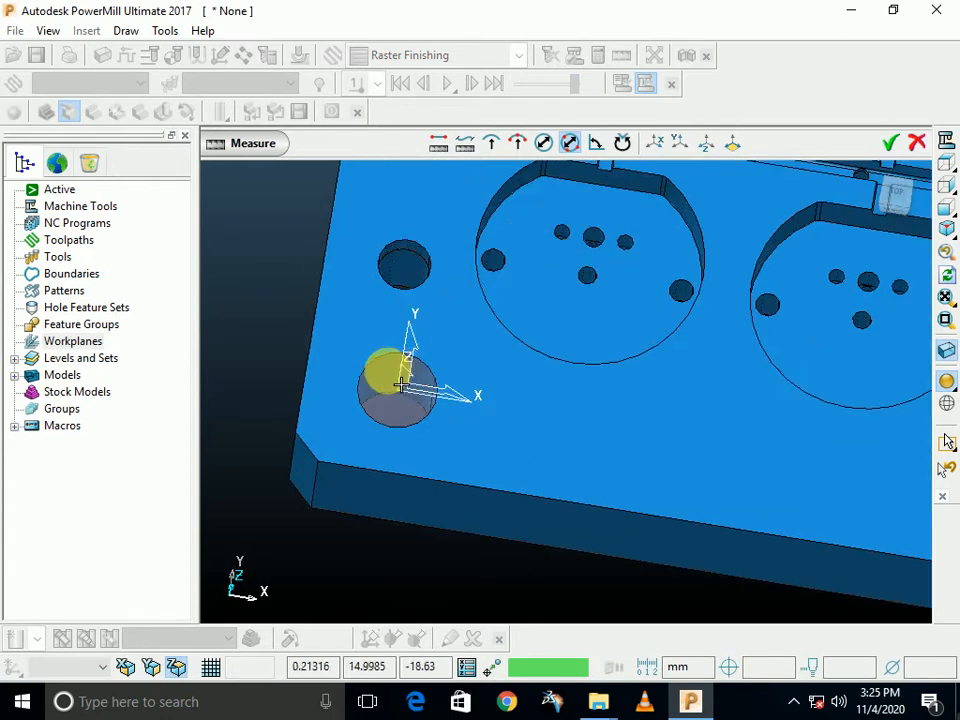
left_click(387, 340)
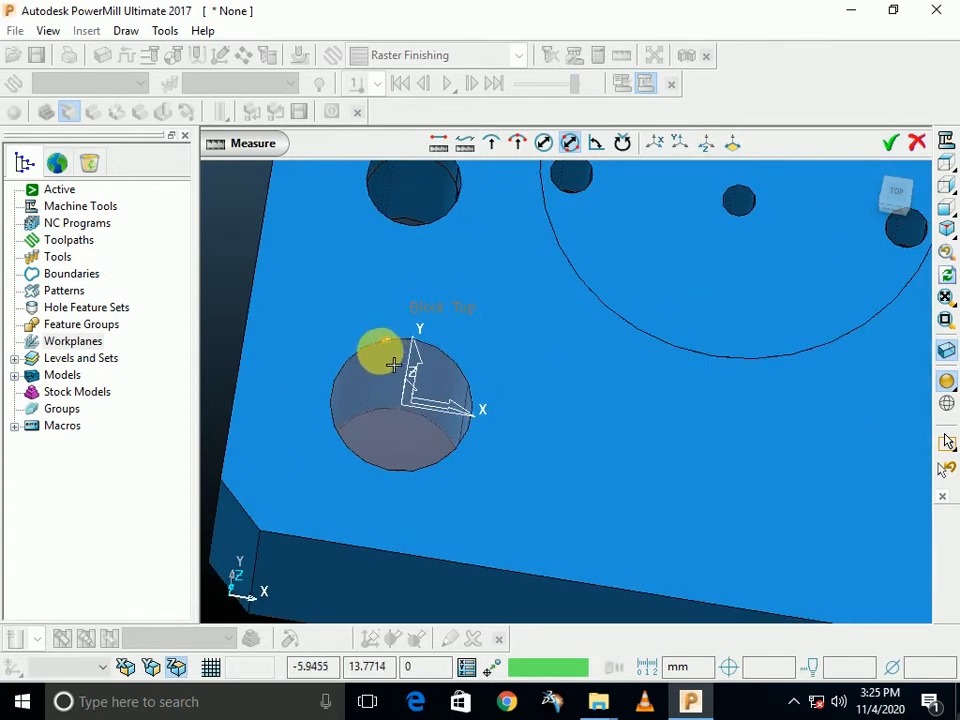
left_click(355, 435)
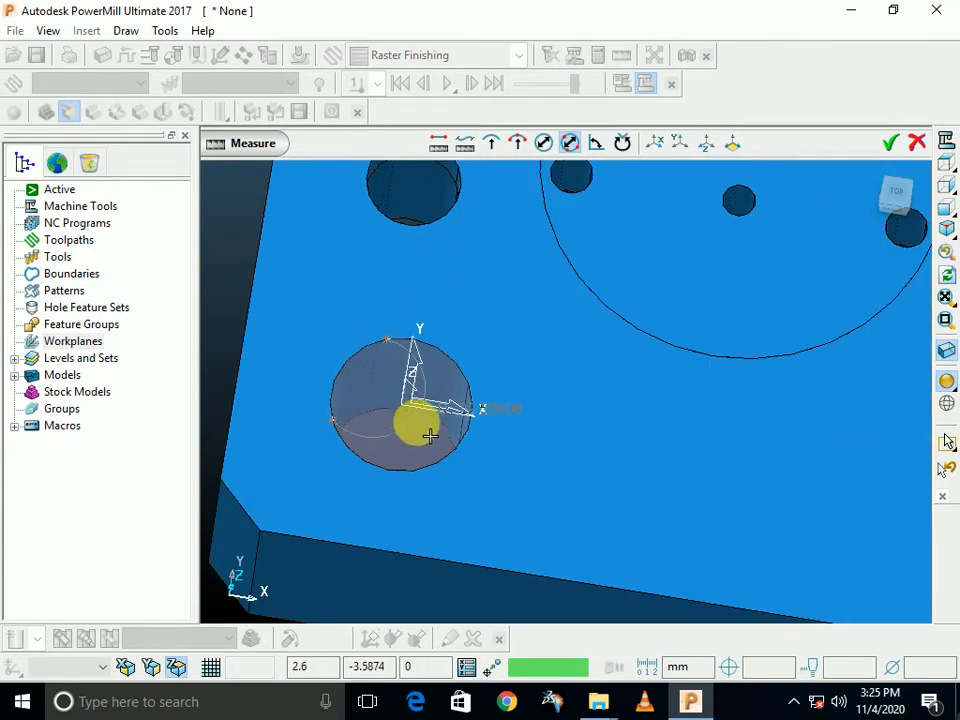
left_click(487, 443)
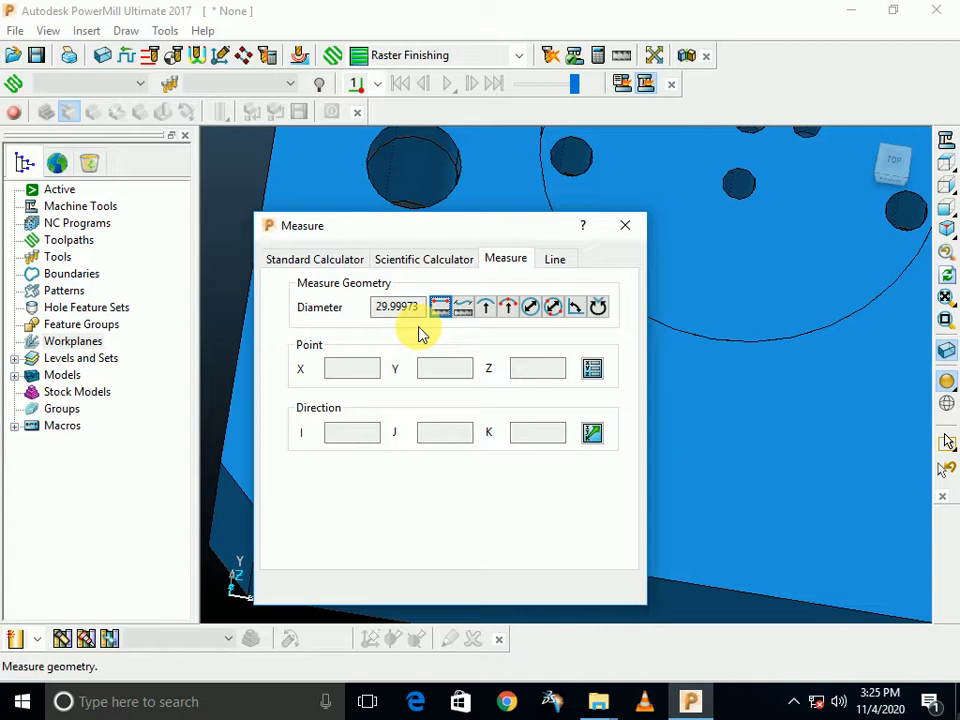
left_click(620, 228)
Calculate a cylinder block from the floor of the round pocket nearest the origin to check its diameter and depth, and accept it
left_click(945, 162)
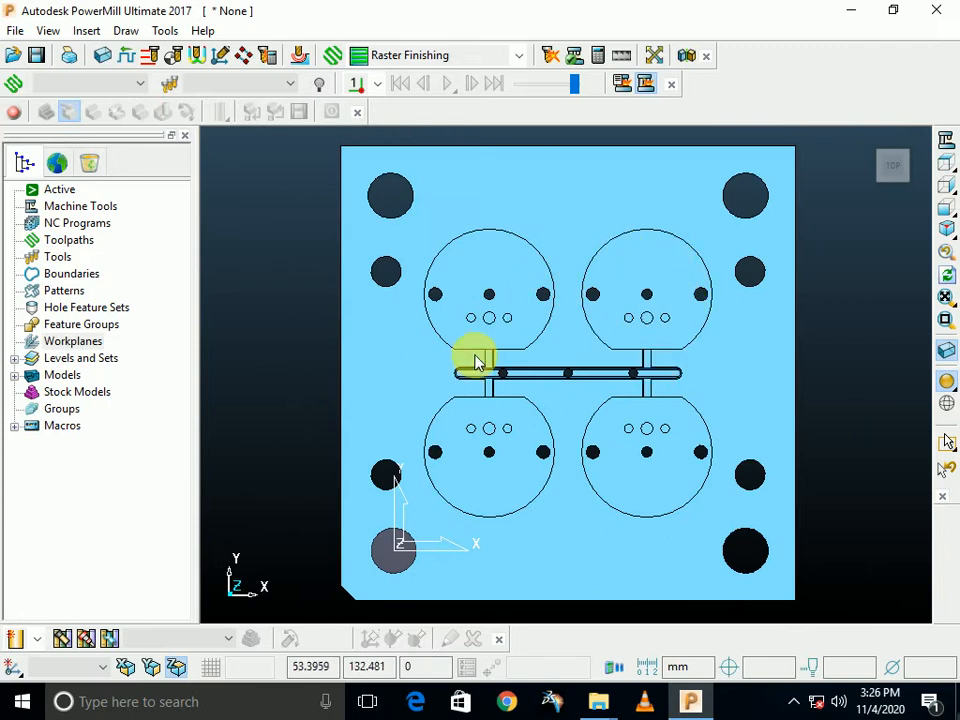
middle_click_drag(534, 463, 560, 325)
left_click(102, 55)
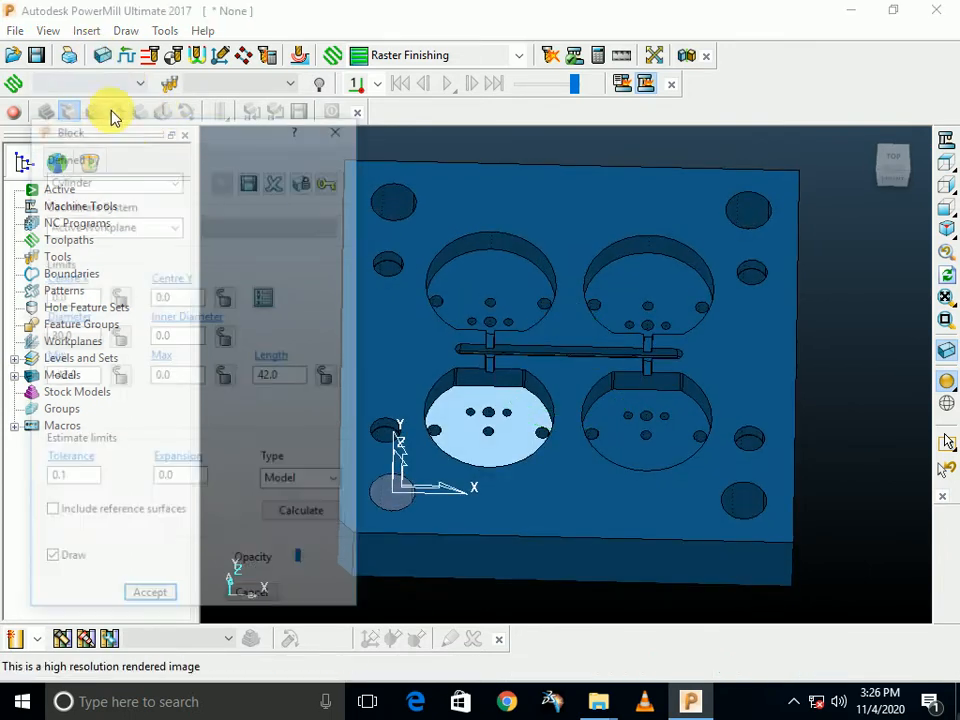
left_click(305, 515)
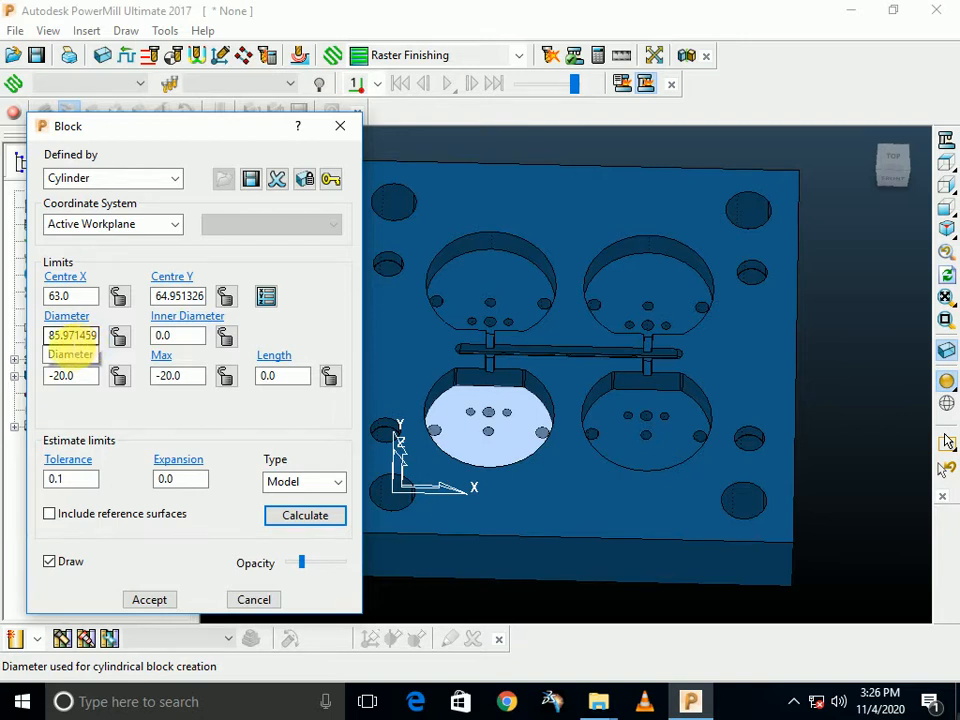
middle_click_drag(360, 440, 489, 381)
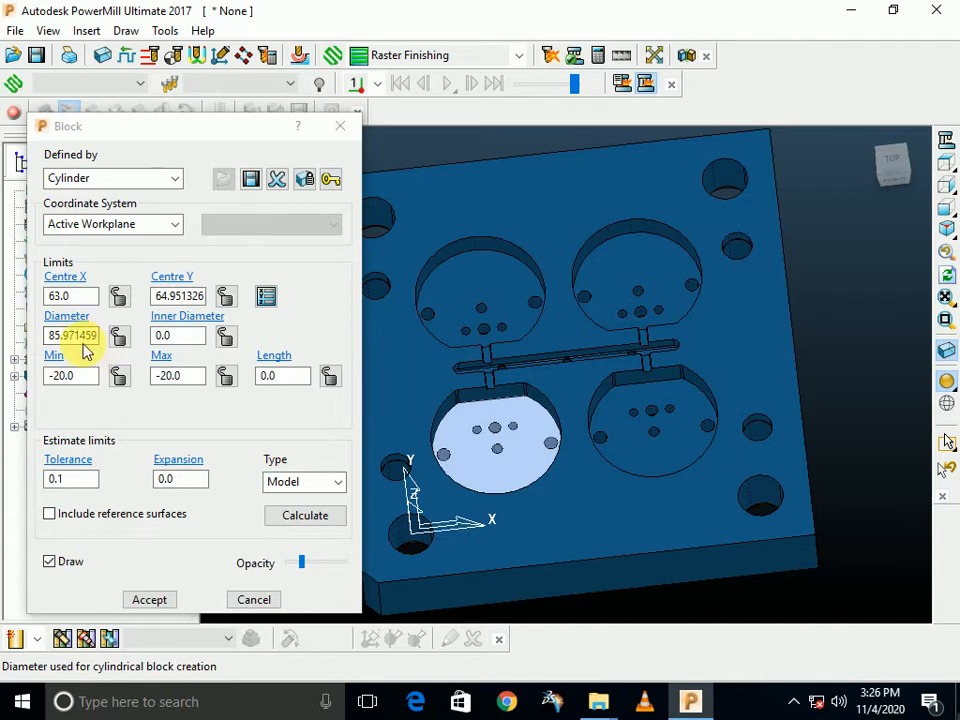
middle_click_drag(672, 390, 630, 456)
left_click(945, 161)
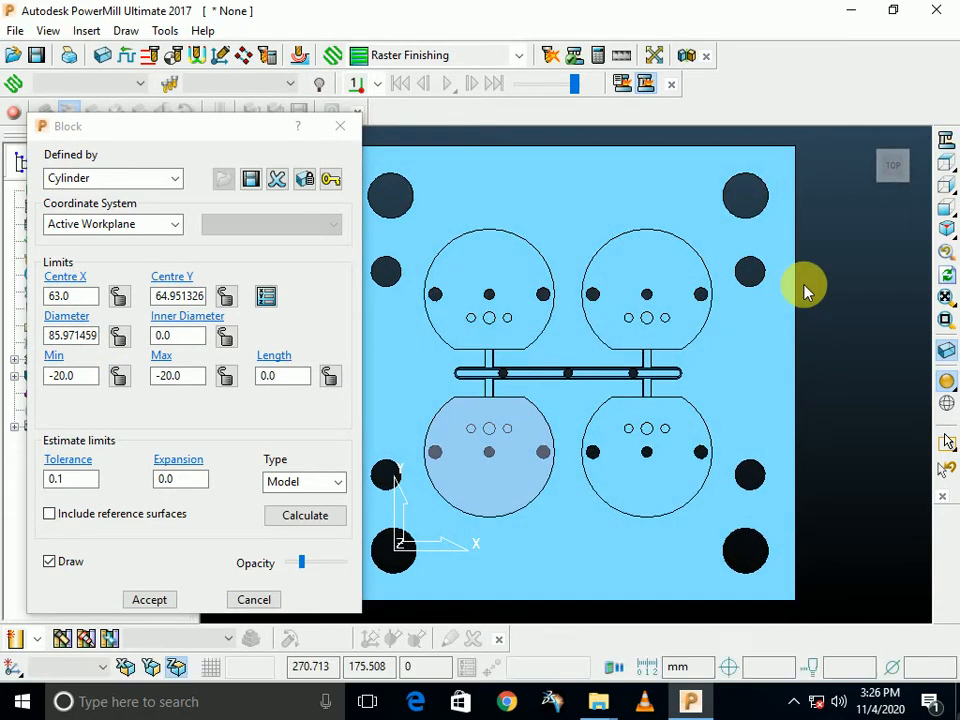
middle_click_drag(806, 285, 671, 272, "shift")
scroll(583, 251, "up", 5)
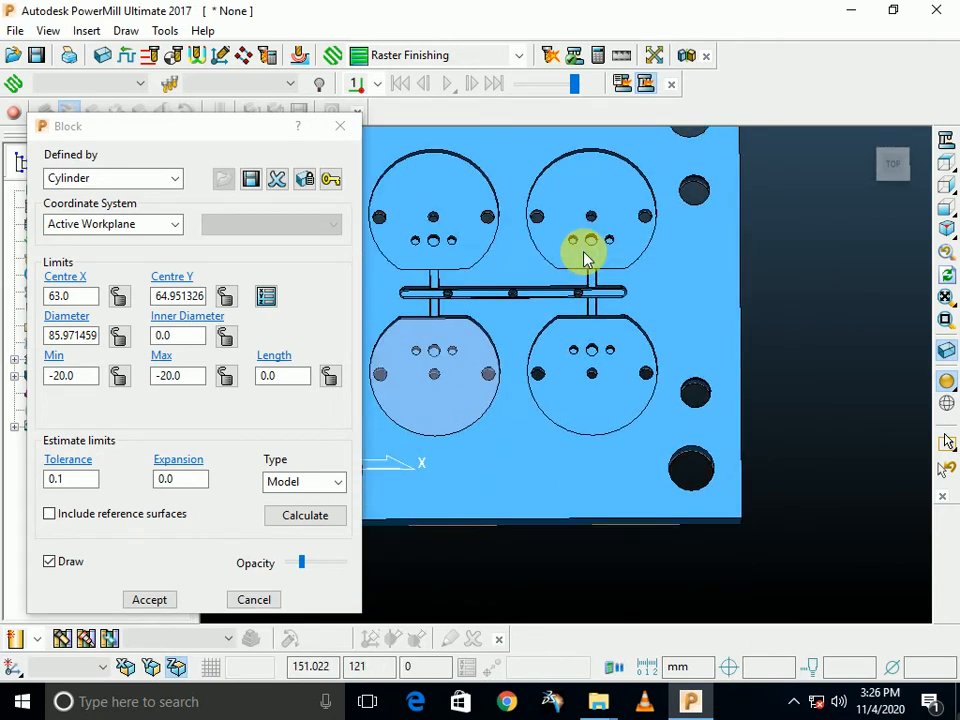
left_click(152, 602)
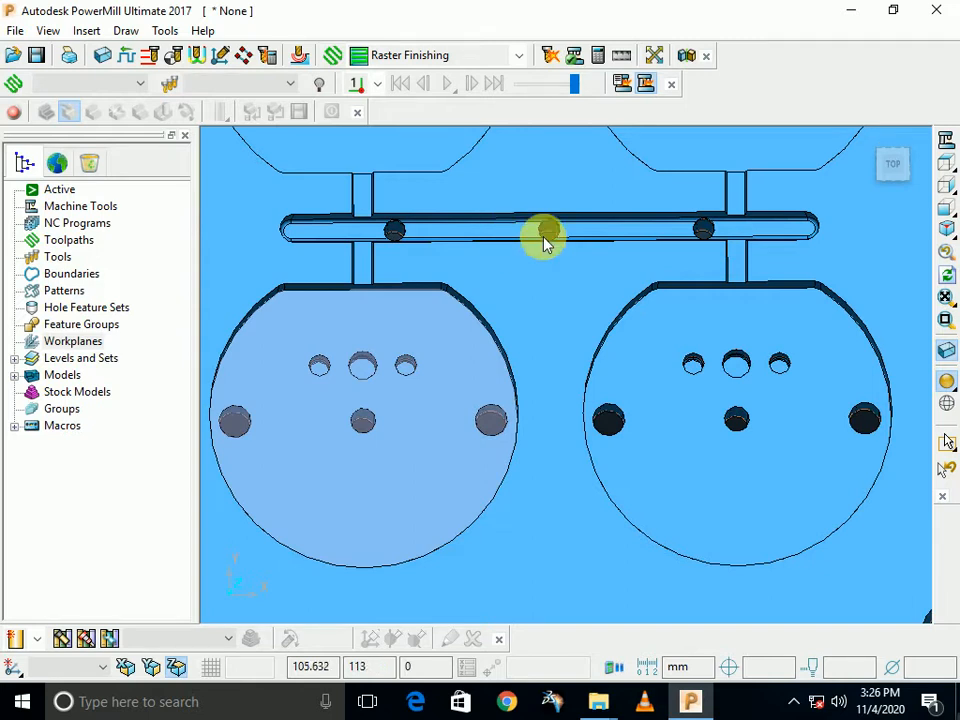
Measure a line between the lower and upper edges of the central runner channel to check its width
scroll(555, 255, "down", 6)
left_click(943, 172)
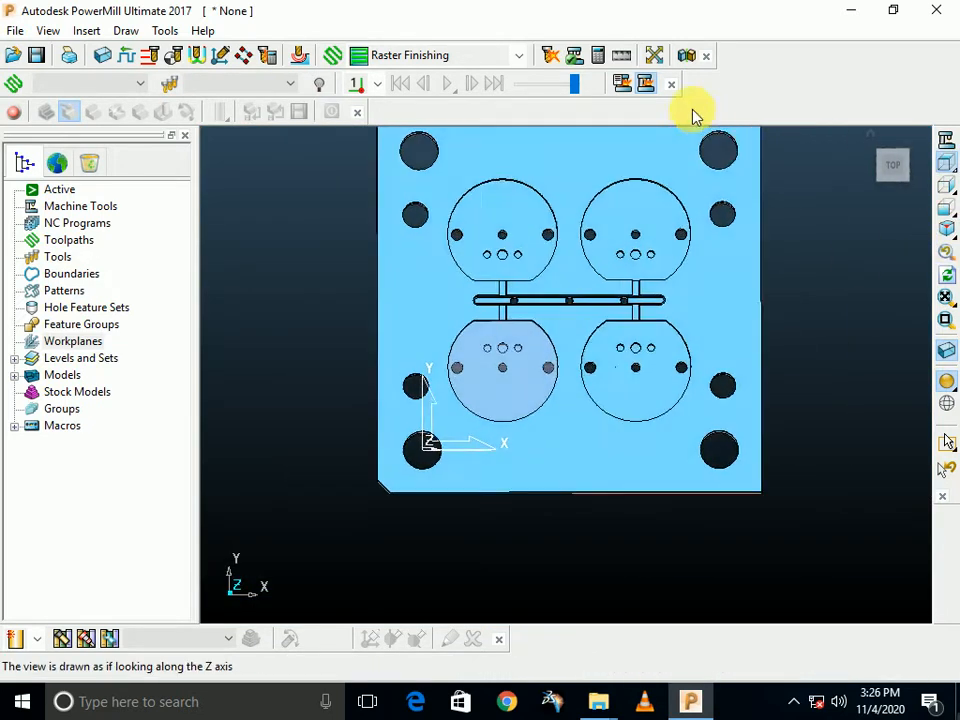
left_click(630, 63)
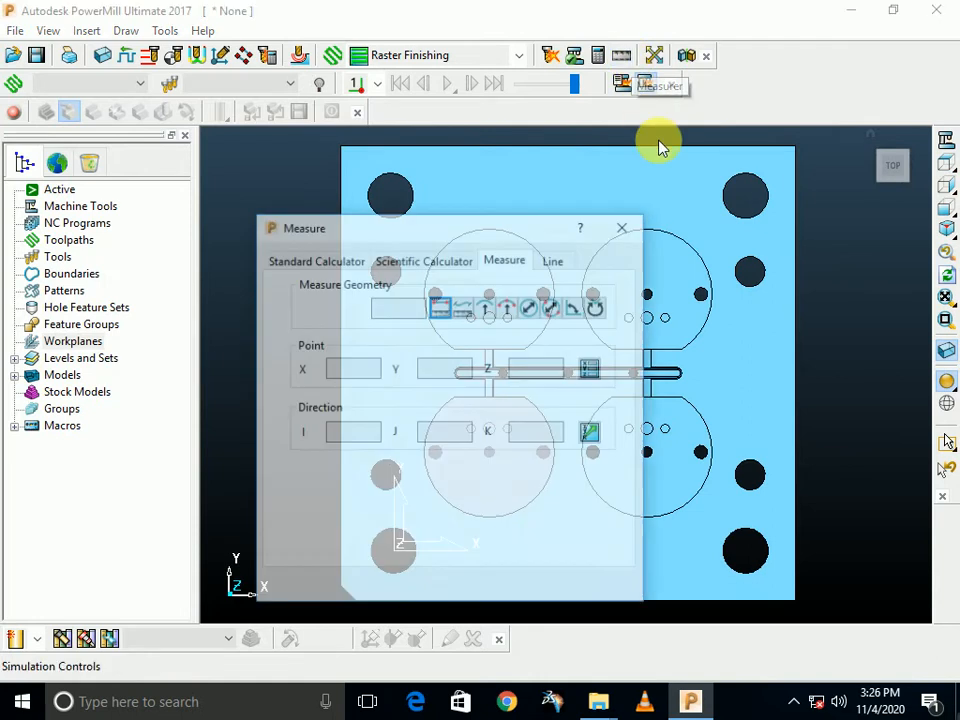
left_click(556, 262)
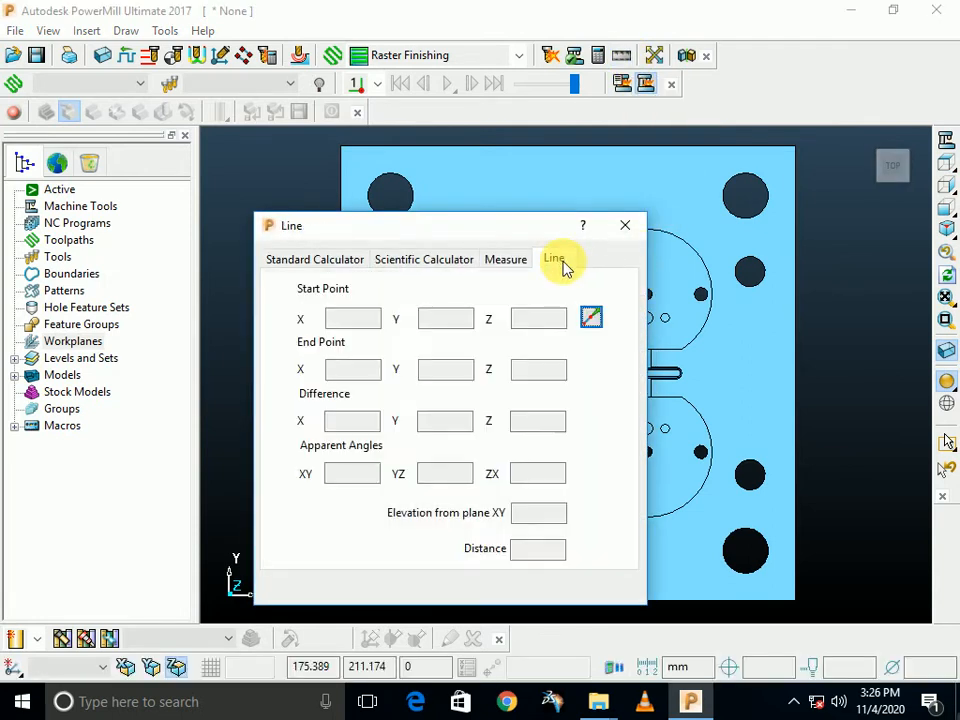
left_click(590, 318)
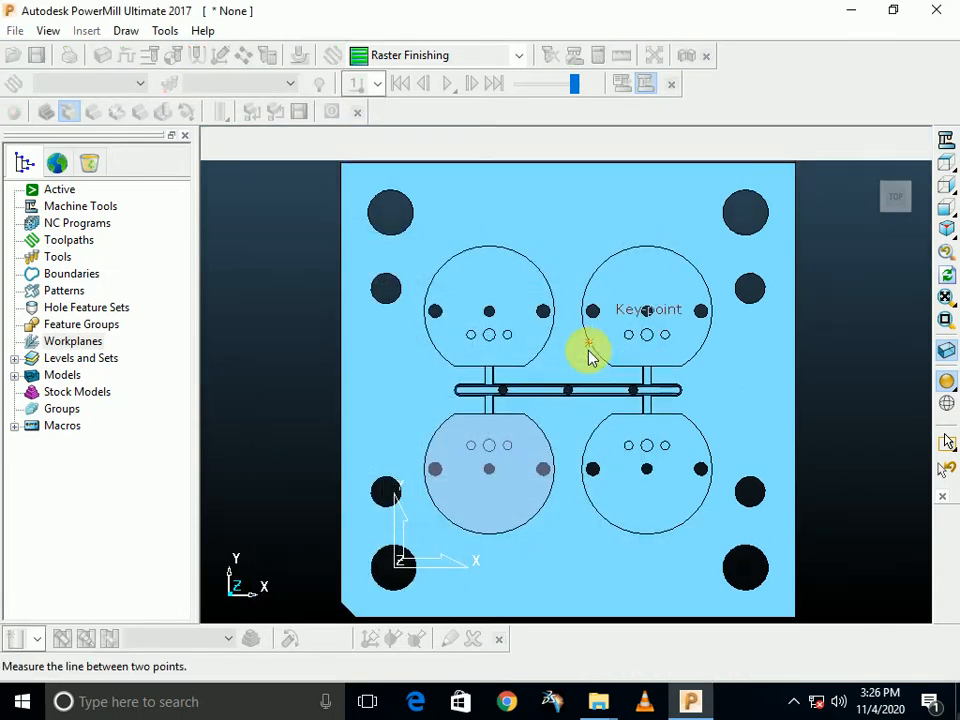
scroll(565, 400, "up", 4)
scroll(532, 397, "up", 3)
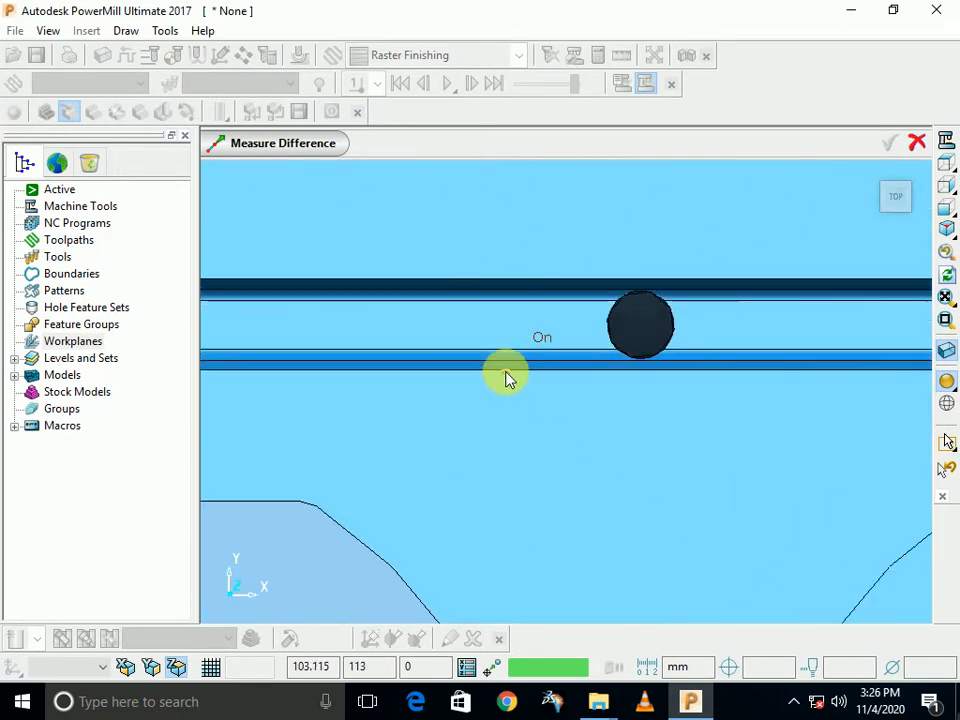
left_click(506, 370)
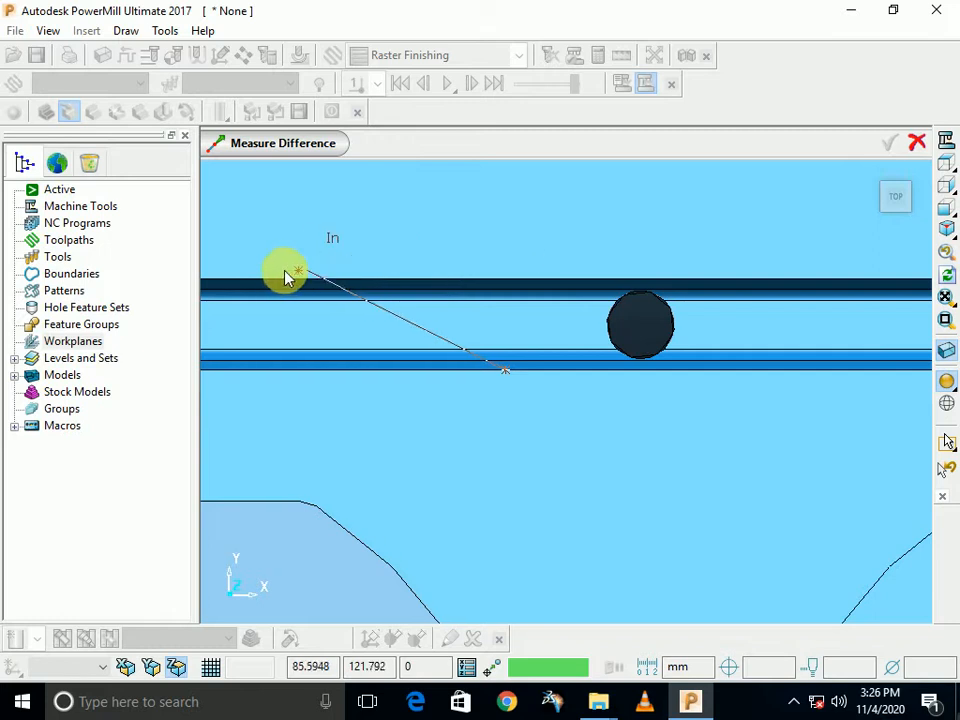
left_click(253, 287)
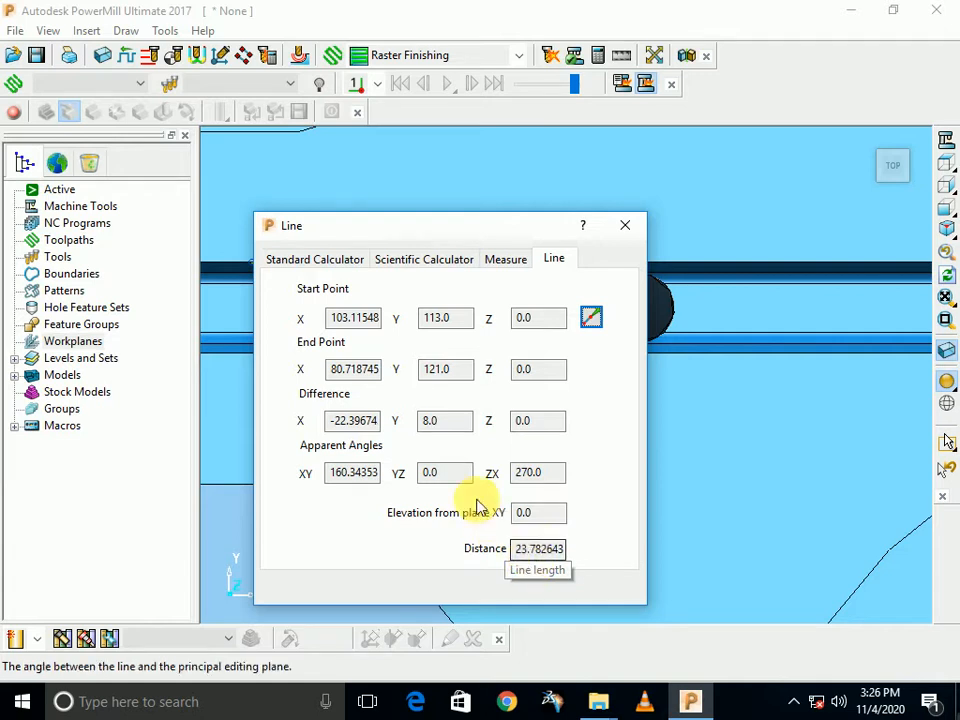
Measure a line straight across the central runner channel, from lower to upper edge beside the middle hole, to check its width
left_click(435, 421)
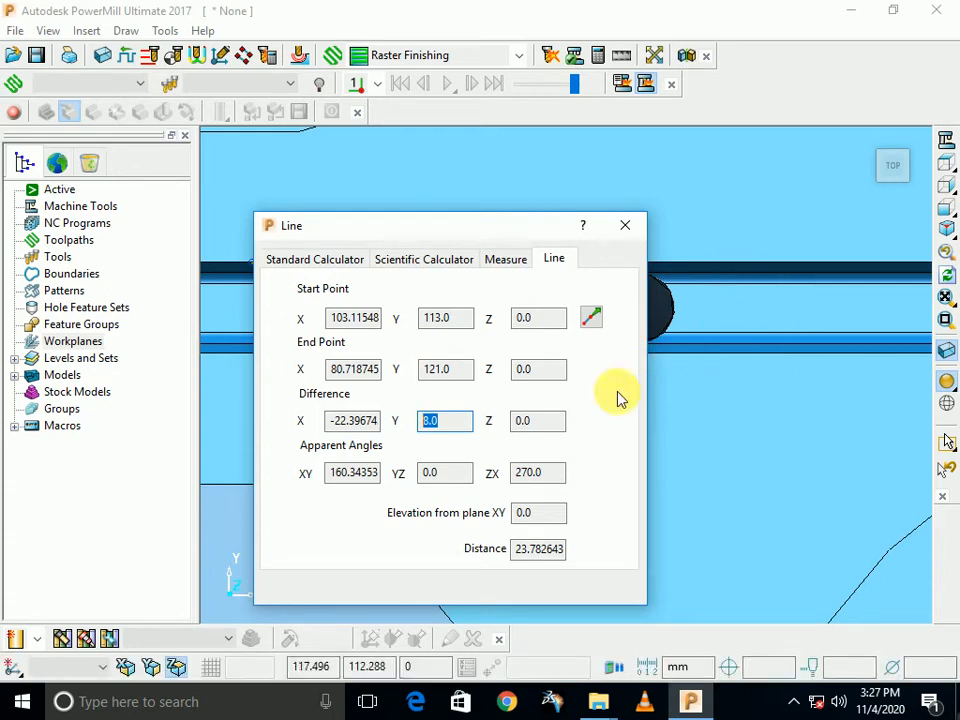
left_click(590, 317)
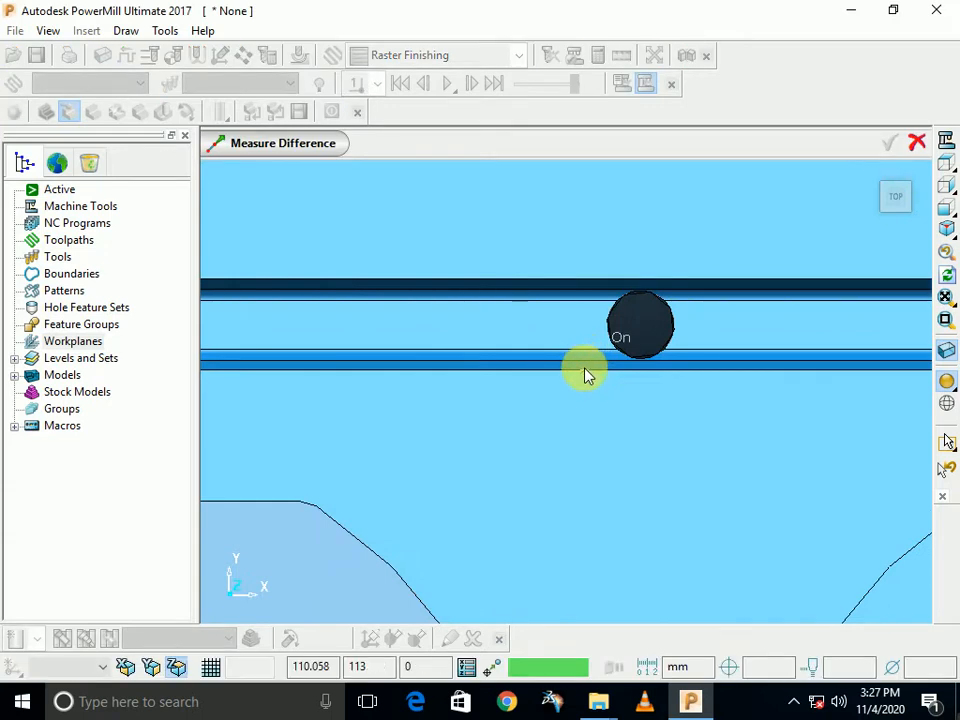
left_click(585, 371)
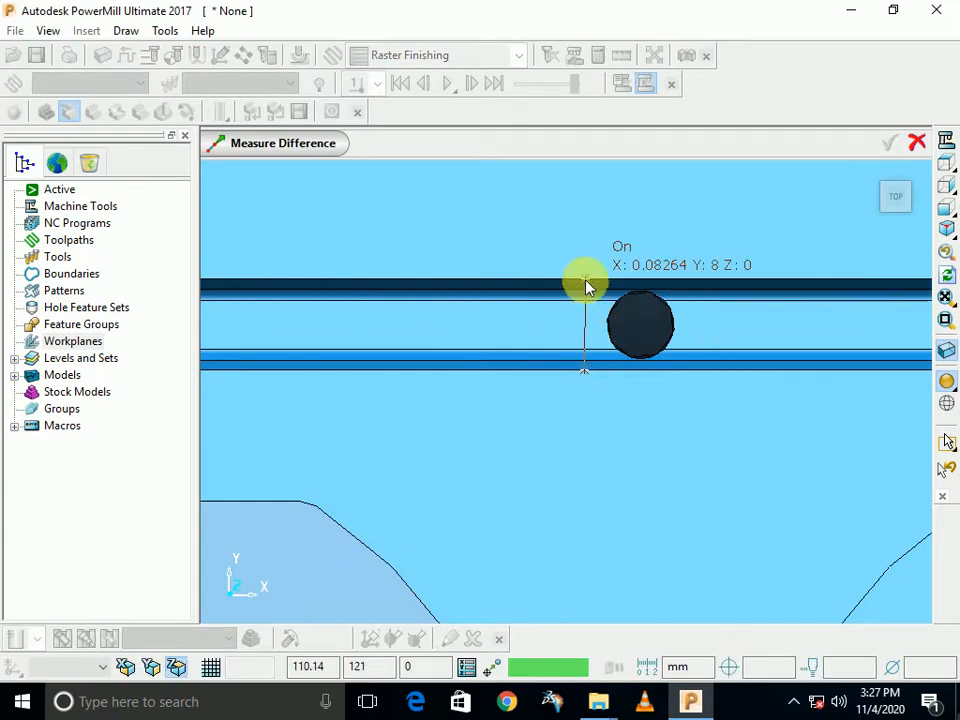
left_click(586, 286)
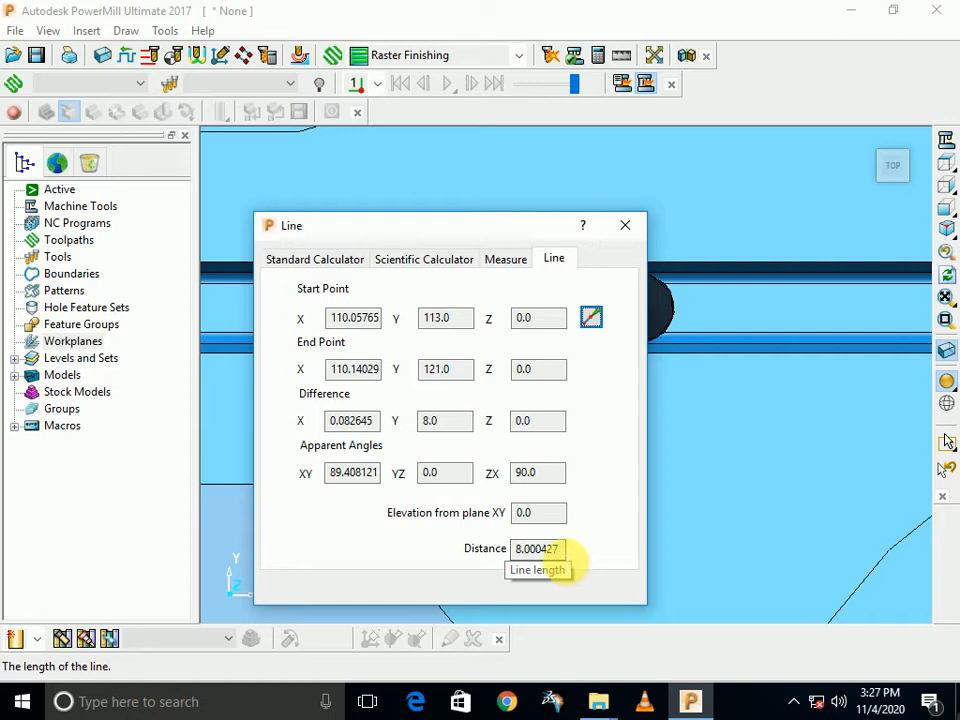
Measure a slanted line between the runner channel's lower and upper edges to compare its Y difference, and close the measurement
left_click(591, 317)
left_click(447, 370)
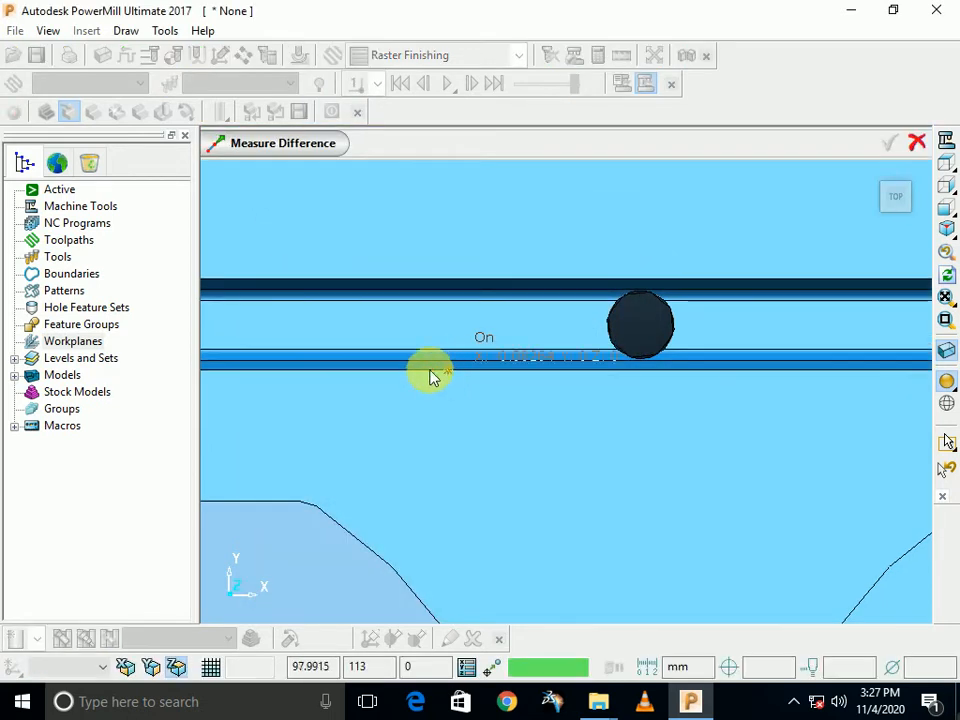
left_click(227, 290)
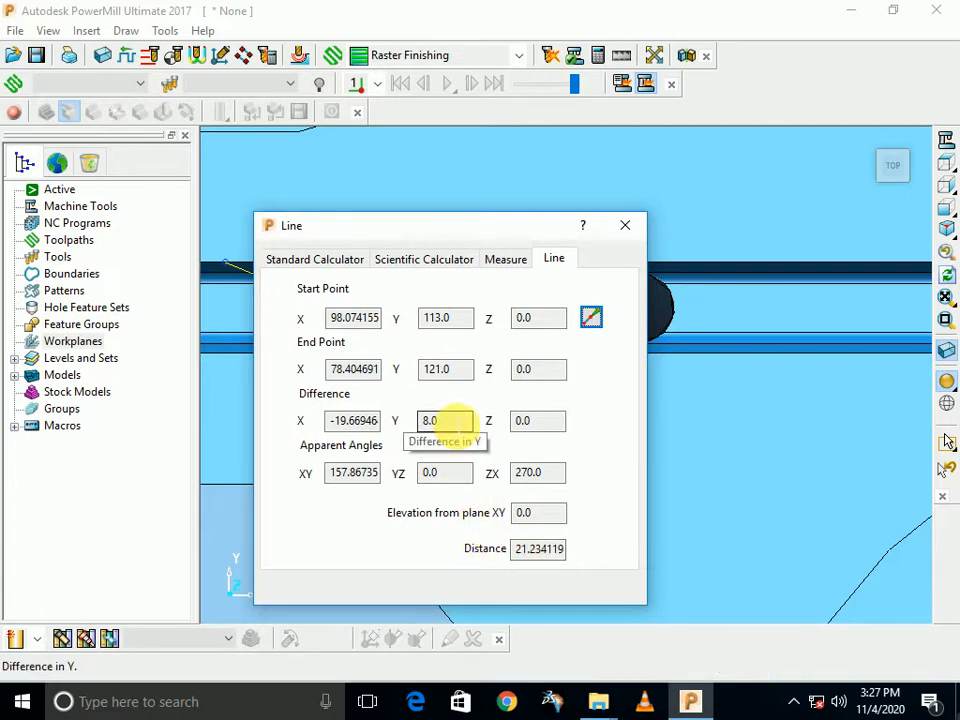
left_click(626, 228)
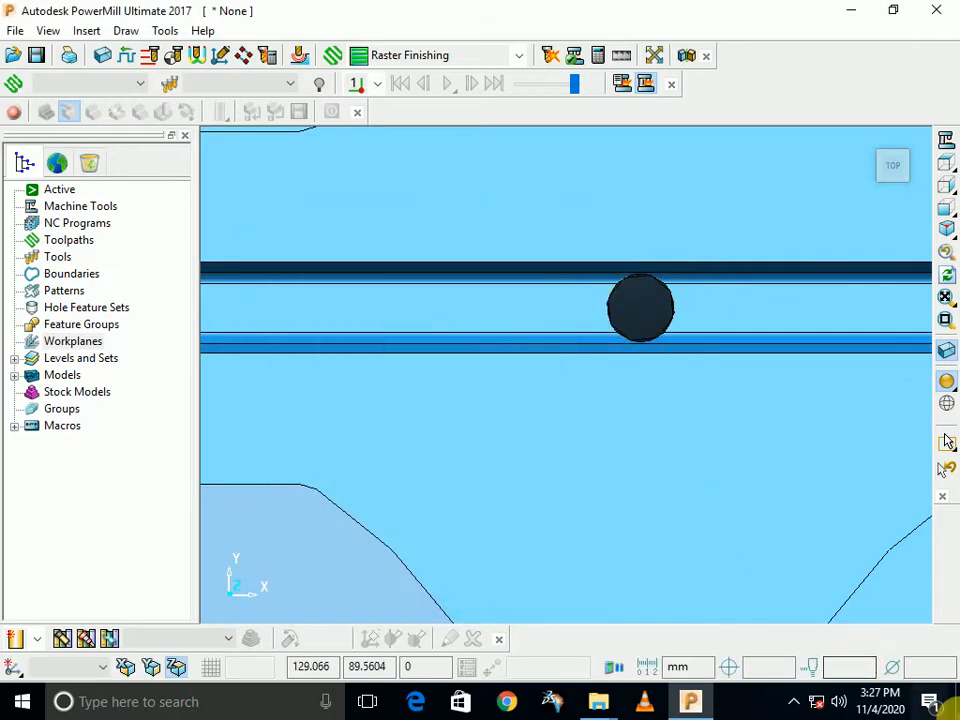
left_click(471, 510)
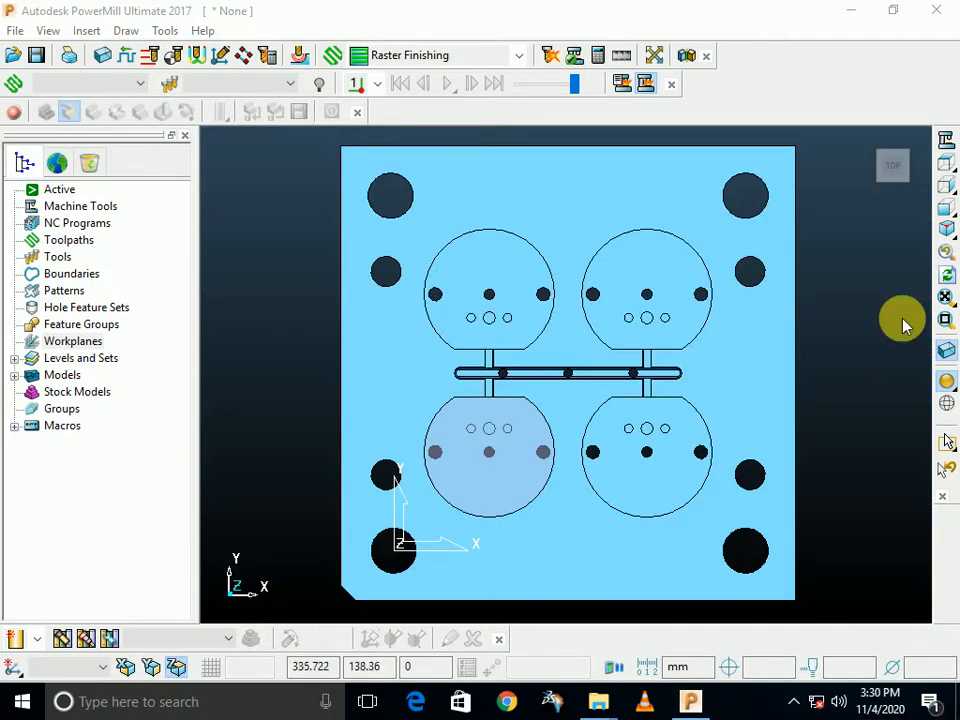
Calculate a Box block around the whole core plate model and accept it
middle_click_drag(606, 422, 536, 354)
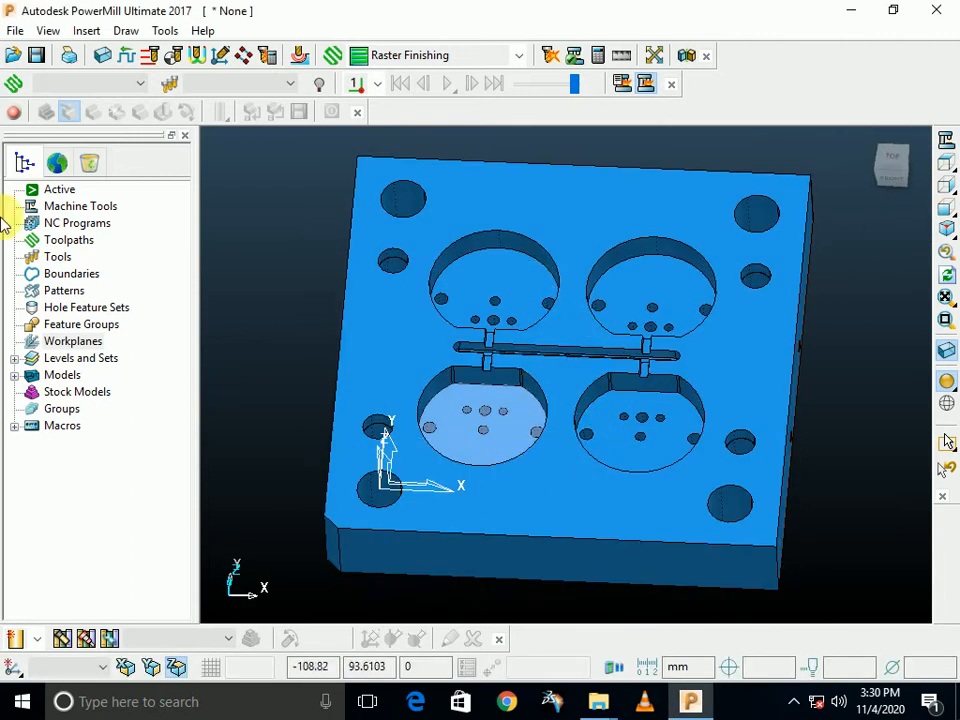
left_click(104, 55)
left_click(305, 515)
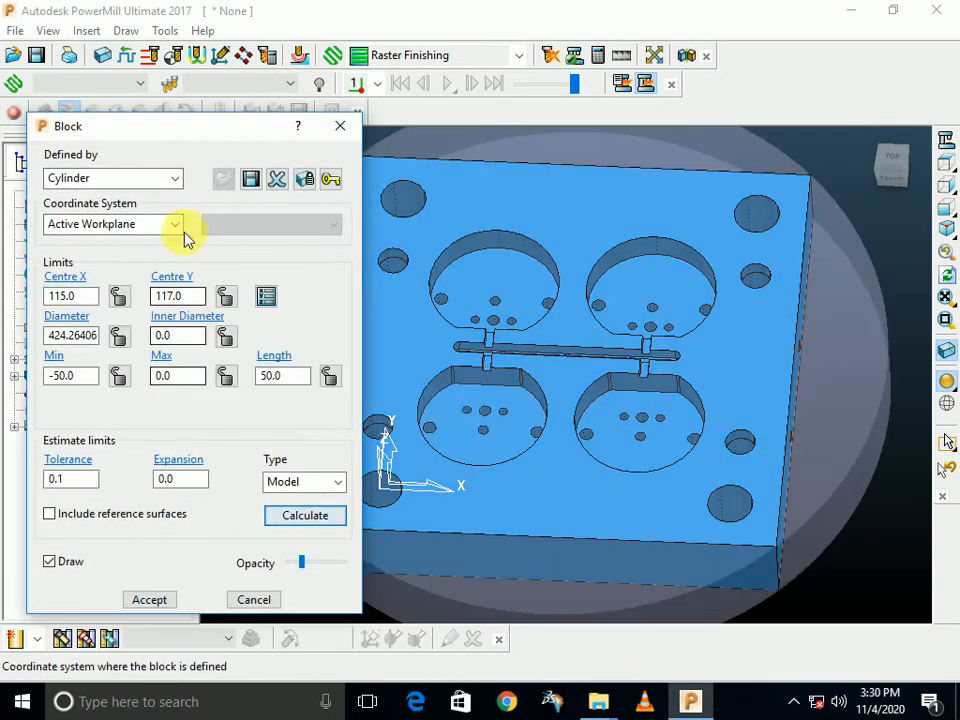
left_click(175, 178)
left_click(139, 189)
left_click(314, 518)
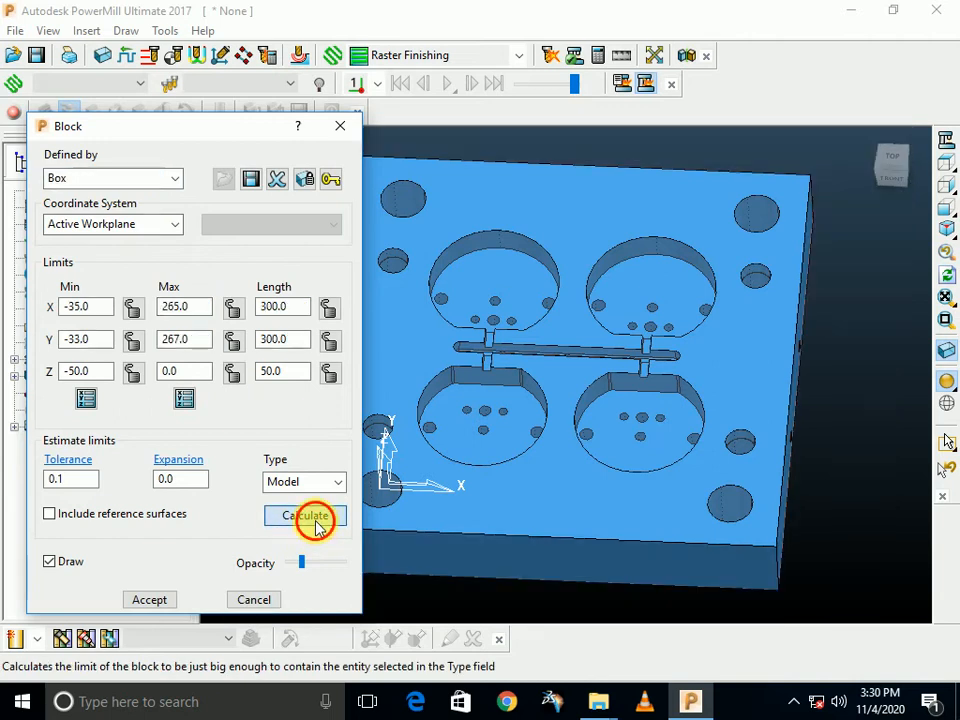
left_click(155, 601)
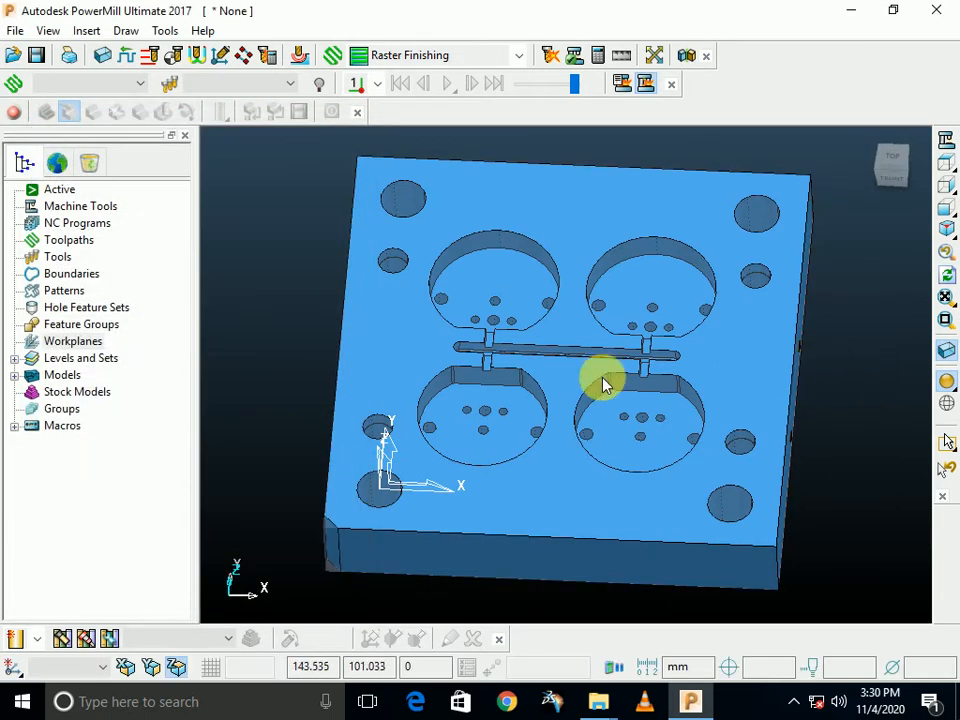
middle_click_drag(603, 385, 553, 446)
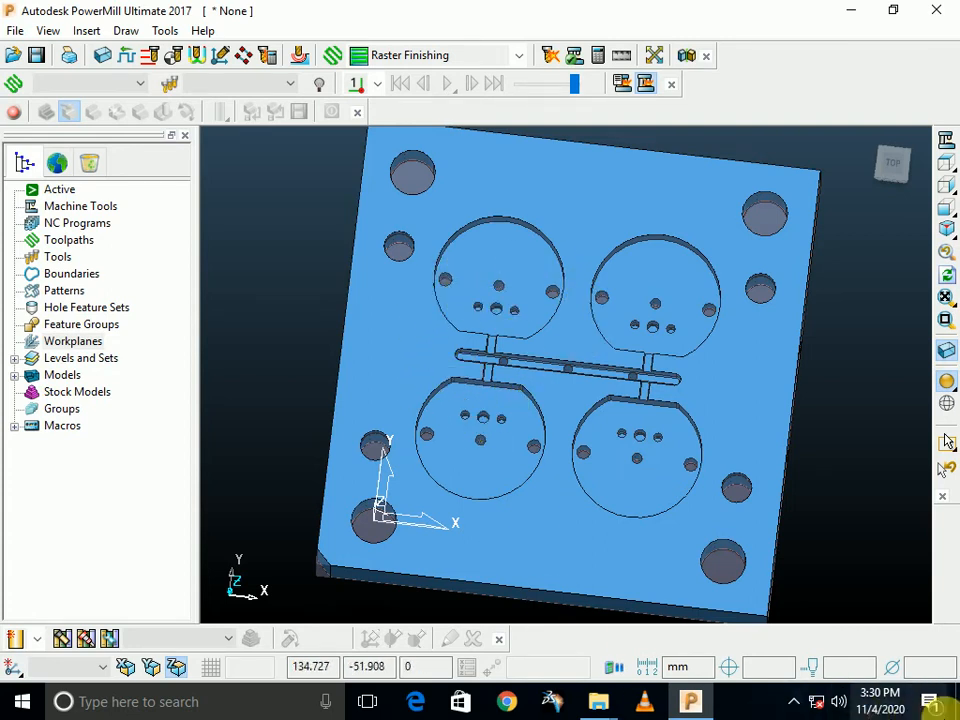
left_click_drag(949, 708, 344, 416)
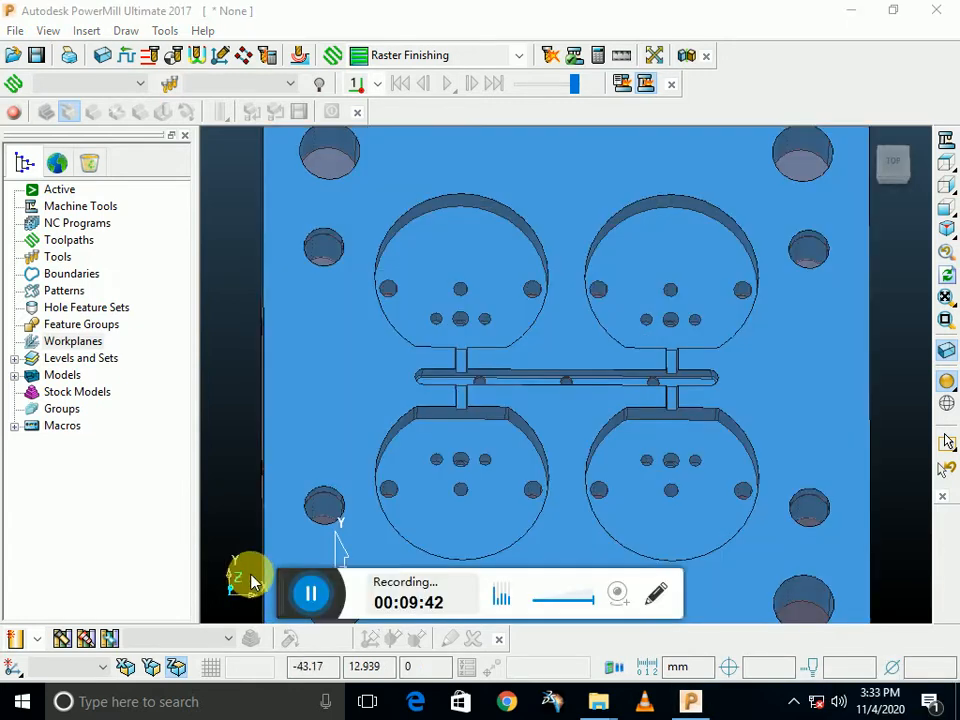
left_click_drag(285, 579, 946, 706)
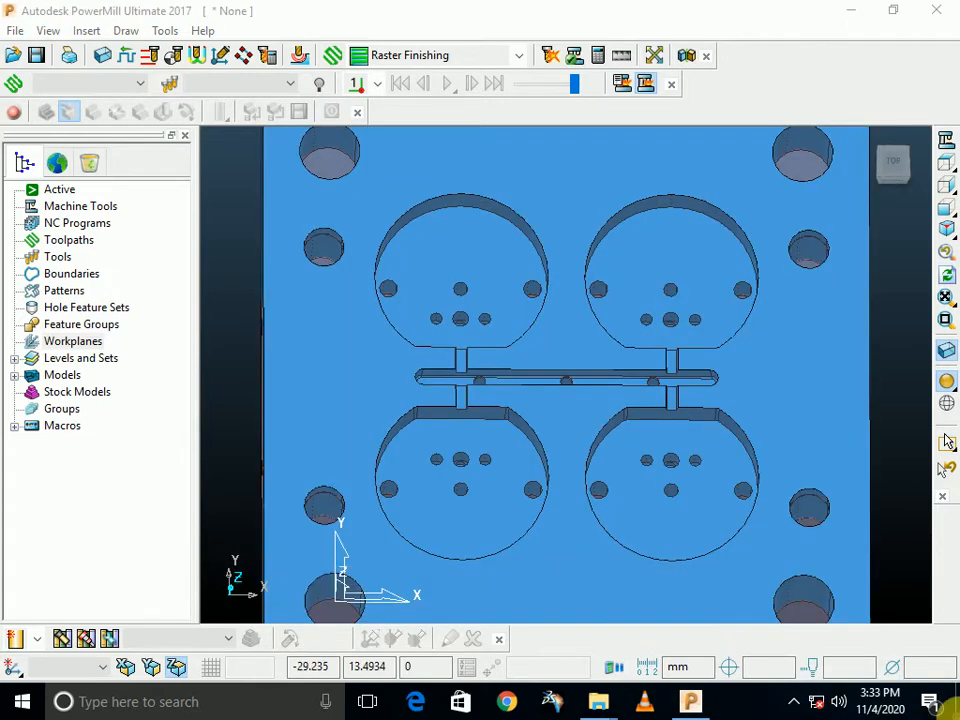
left_click(946, 152)
middle_click_drag(677, 381, 524, 425)
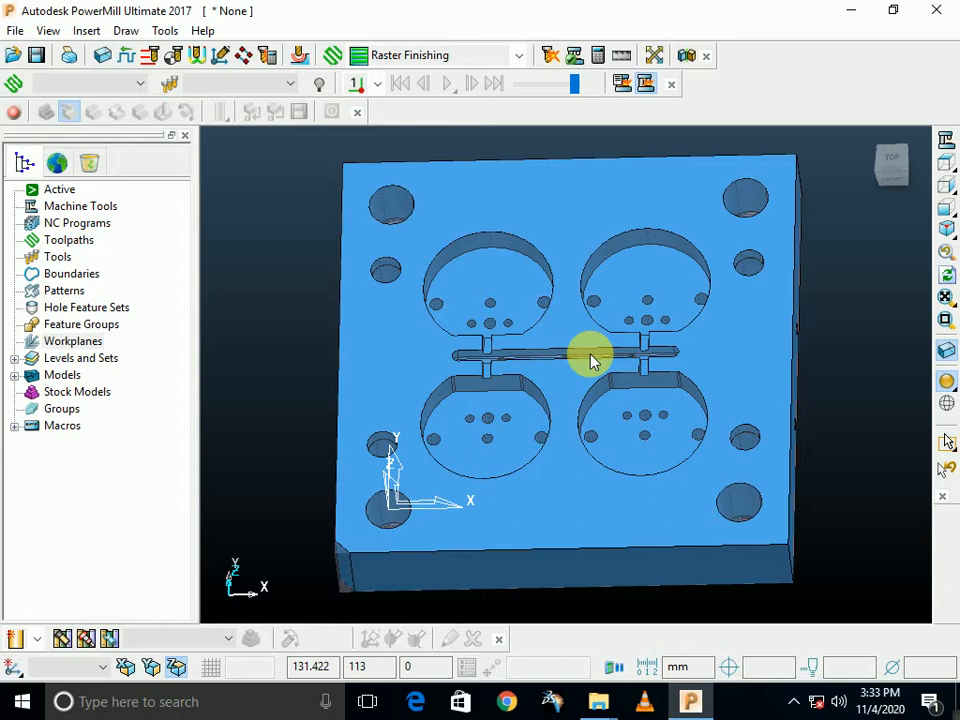
Start saving the project and choose the Desktop as its location
left_click(36, 58)
left_click(314, 57)
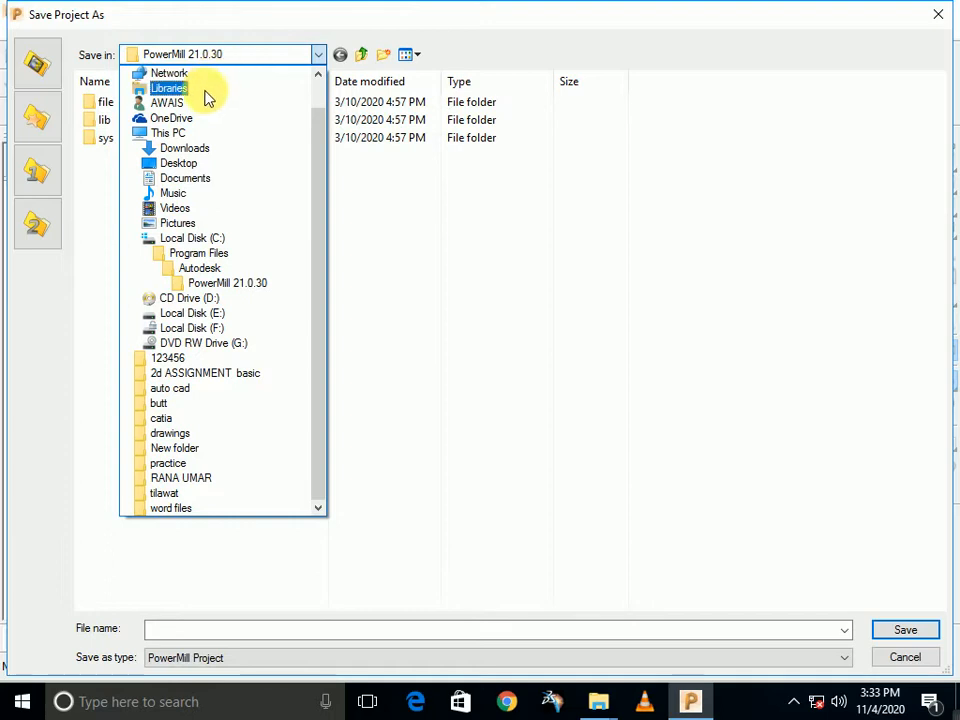
left_click(198, 166)
left_click(249, 637)
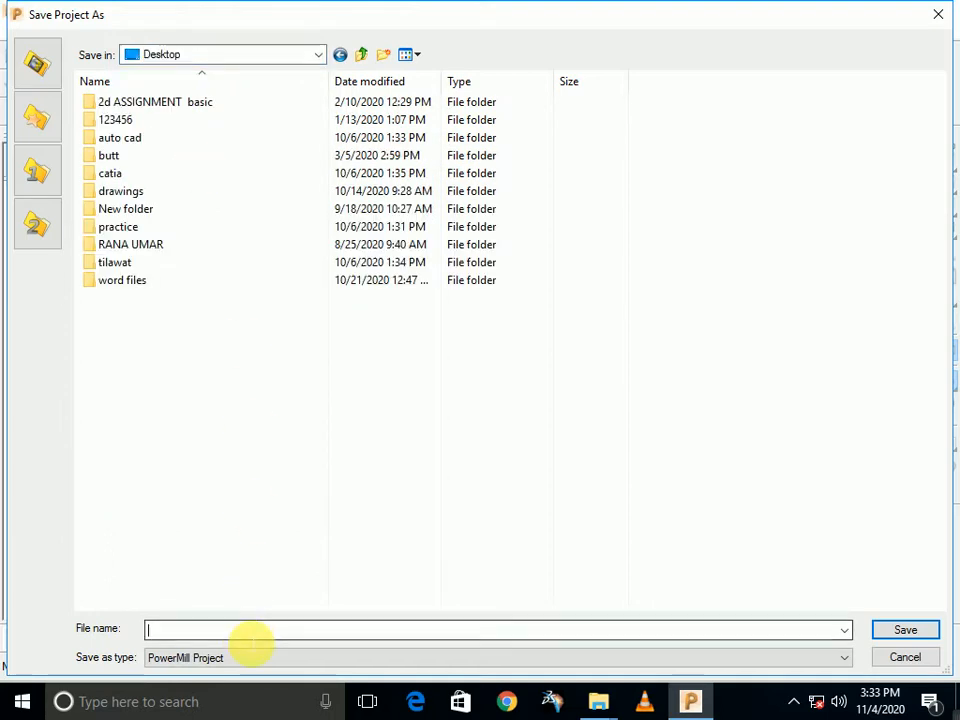
Try to save the project under the name "core plate 04/11/2020"
type("cor")
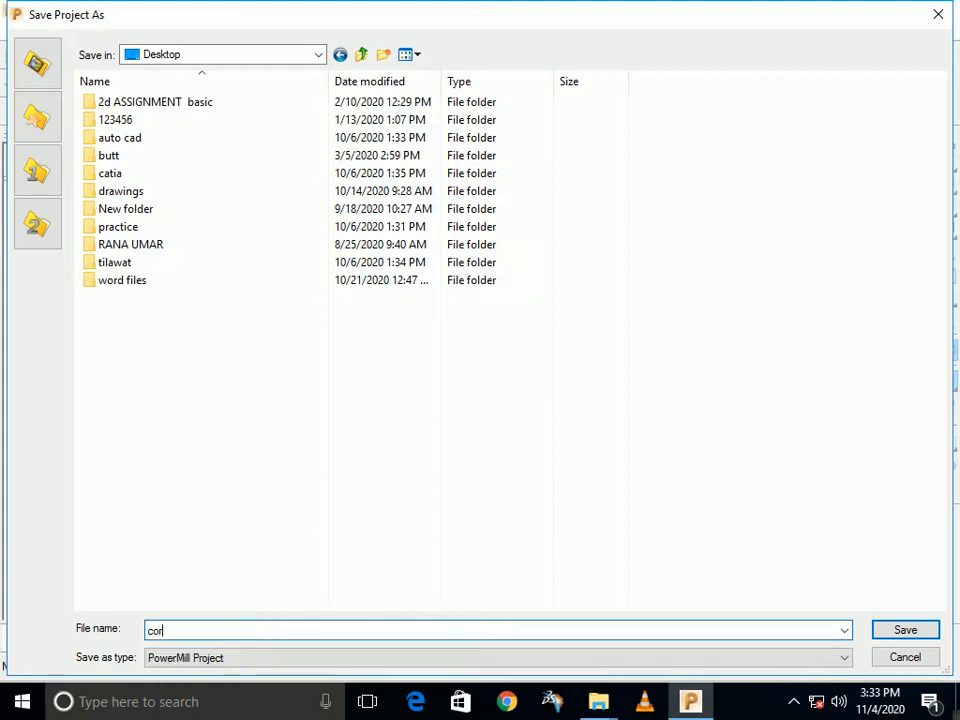
type("e plate 04/1")
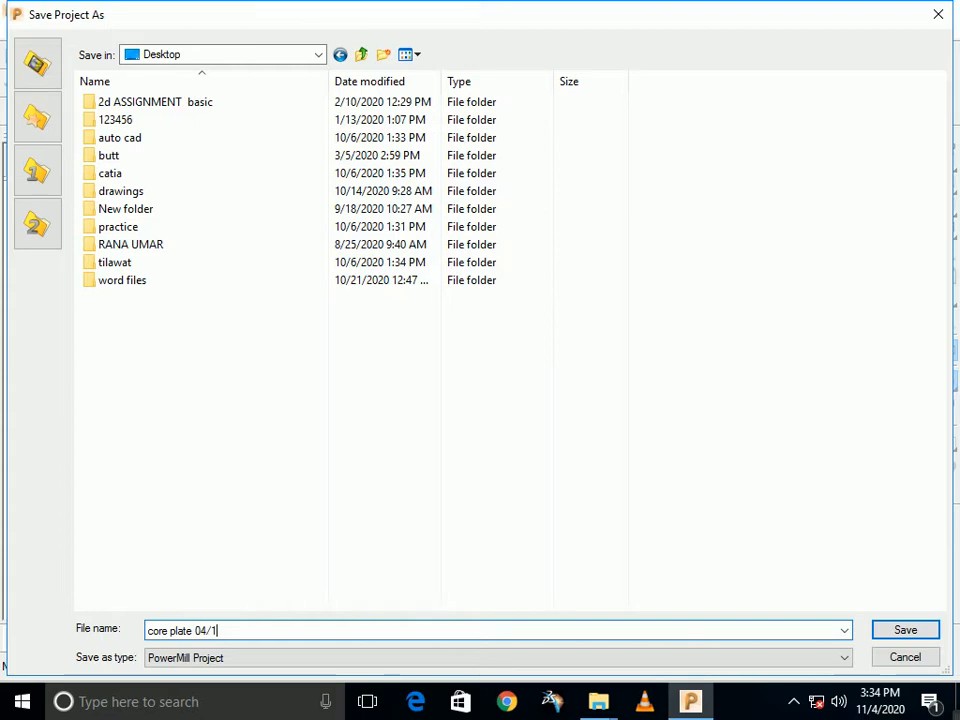
type("1/2020")
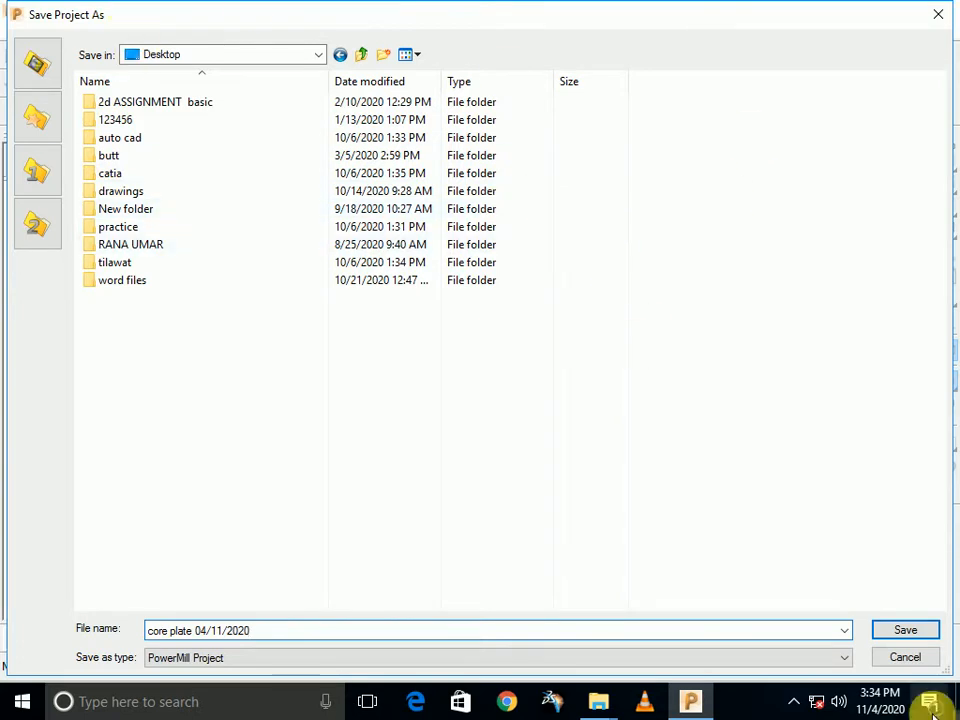
left_click(906, 634)
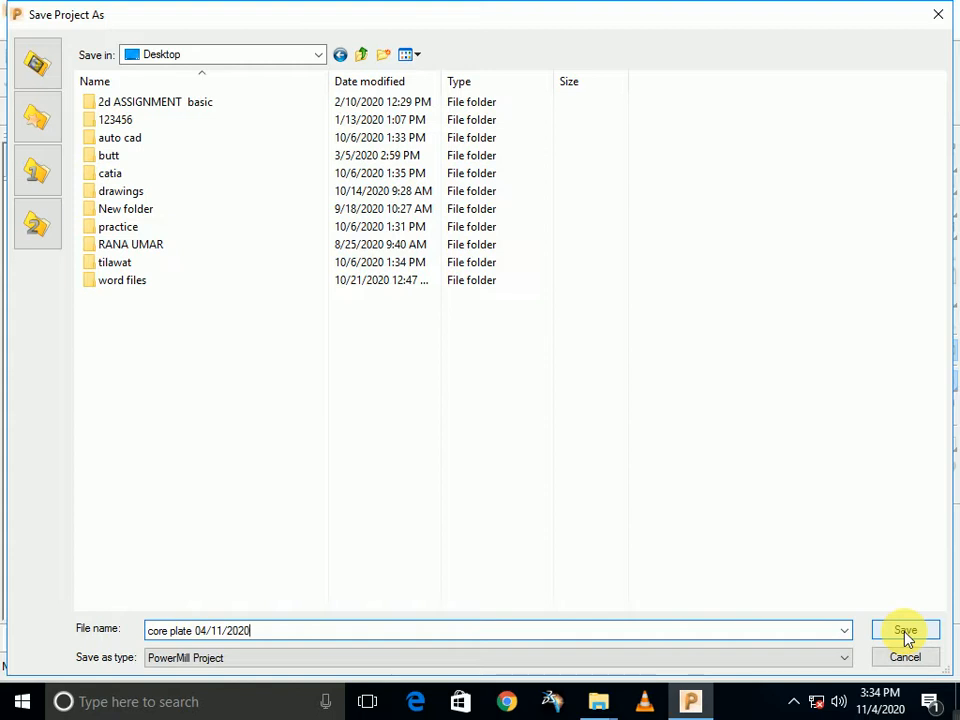
left_click(905, 632)
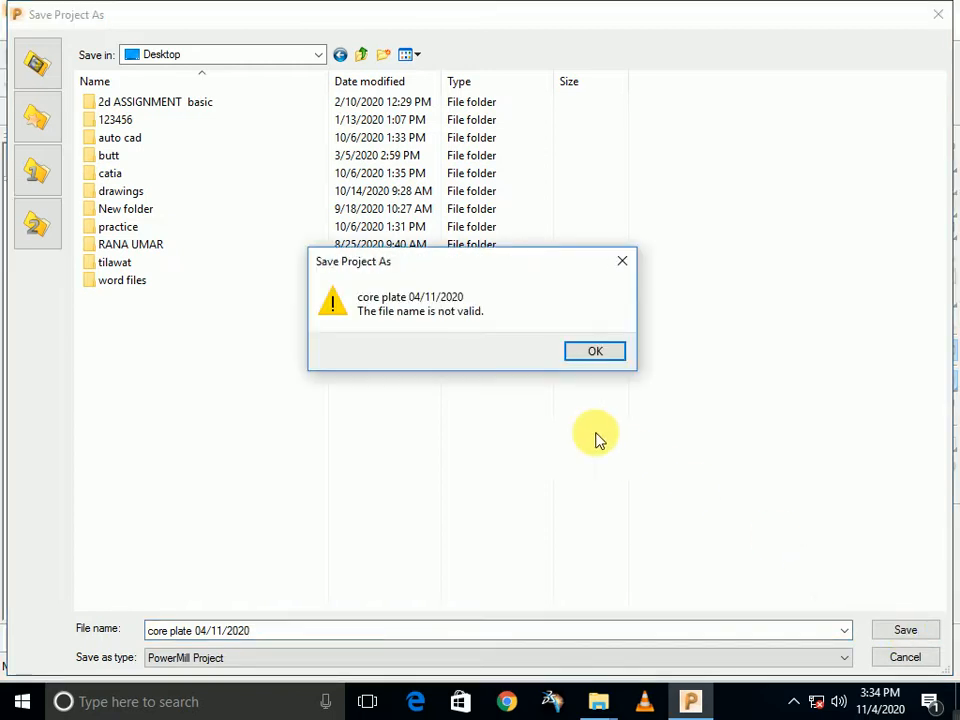
left_click(591, 353)
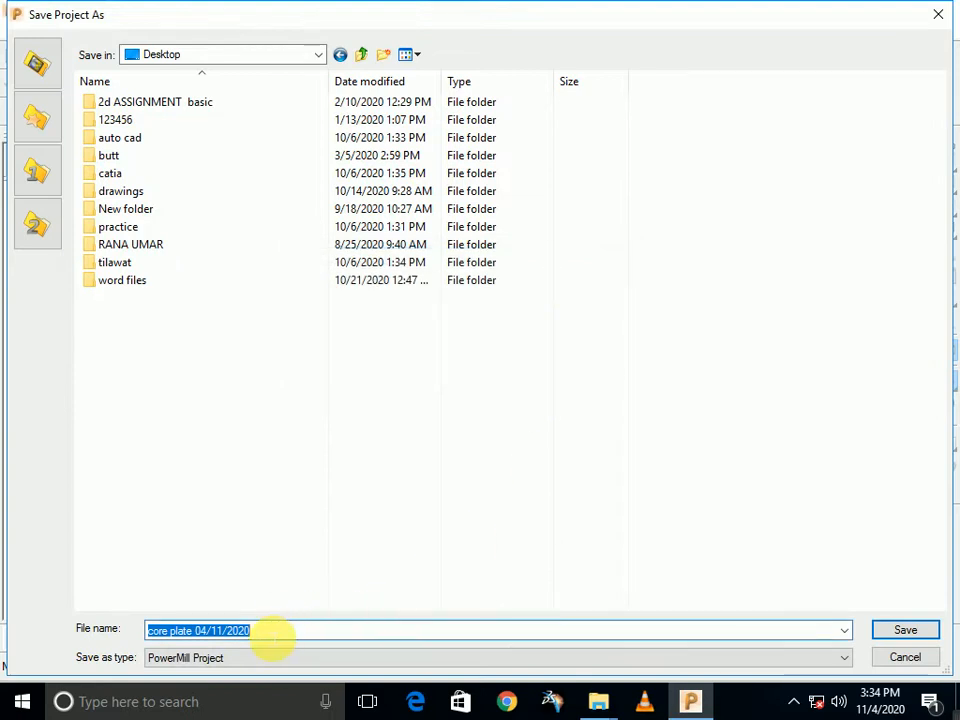
Save the project on the Desktop under the name "core plate 04-11-2020"
key("BackSpace")
type("c")
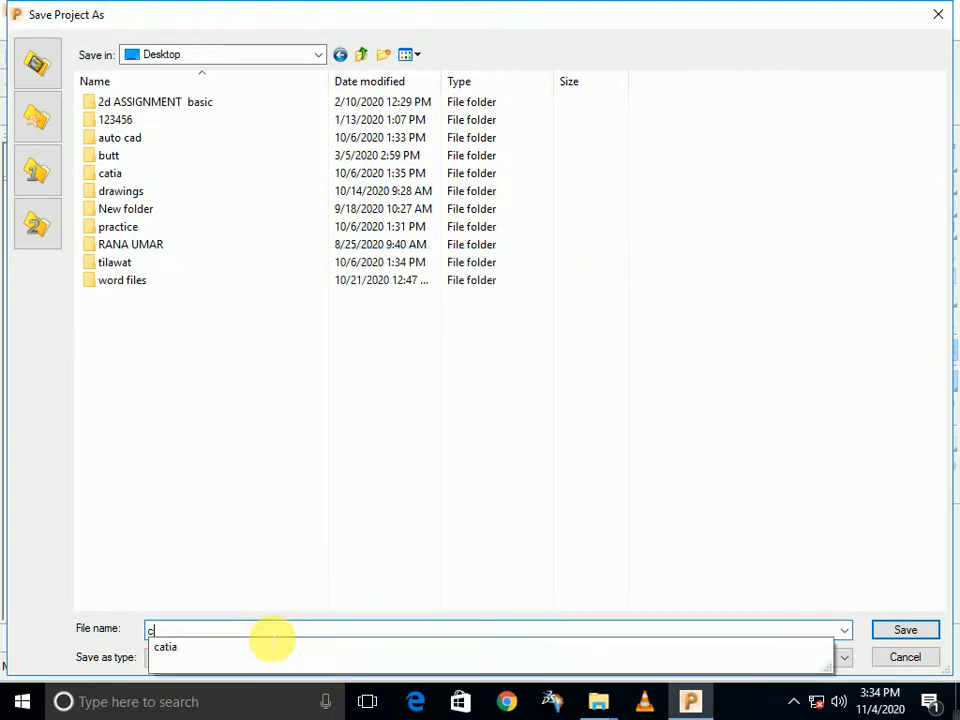
type("ore pla")
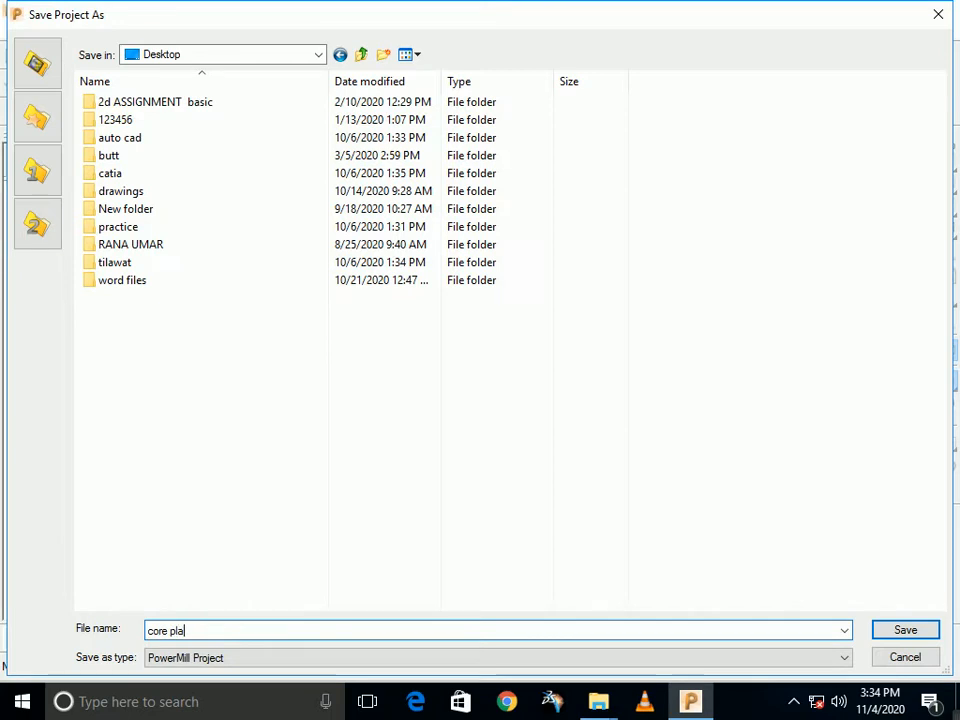
type("te 04-11")
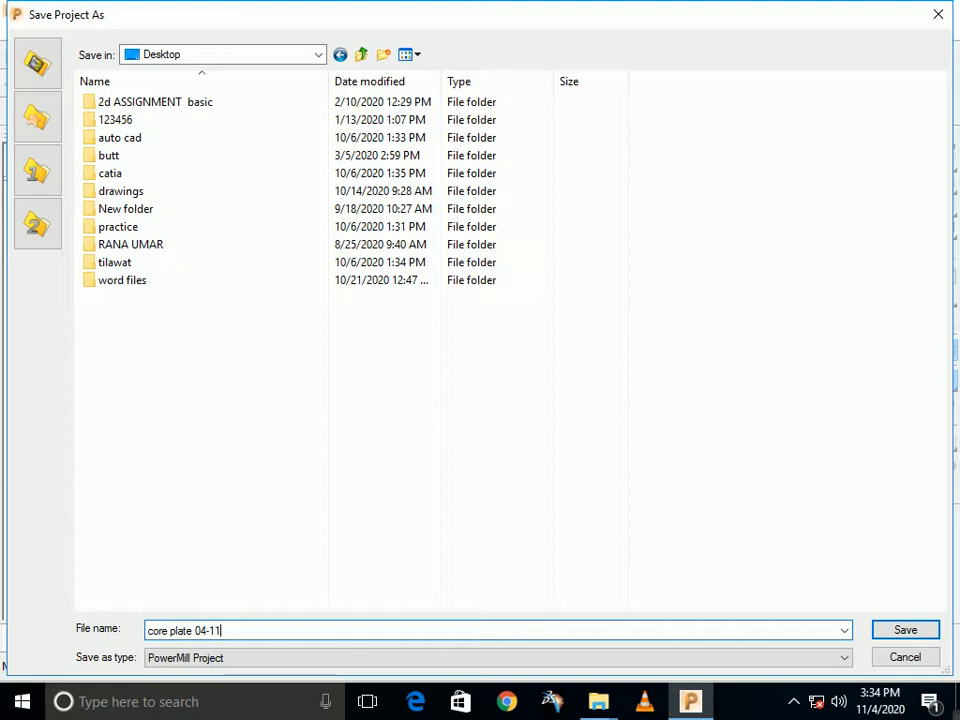
type("-2020")
left_click(905, 629)
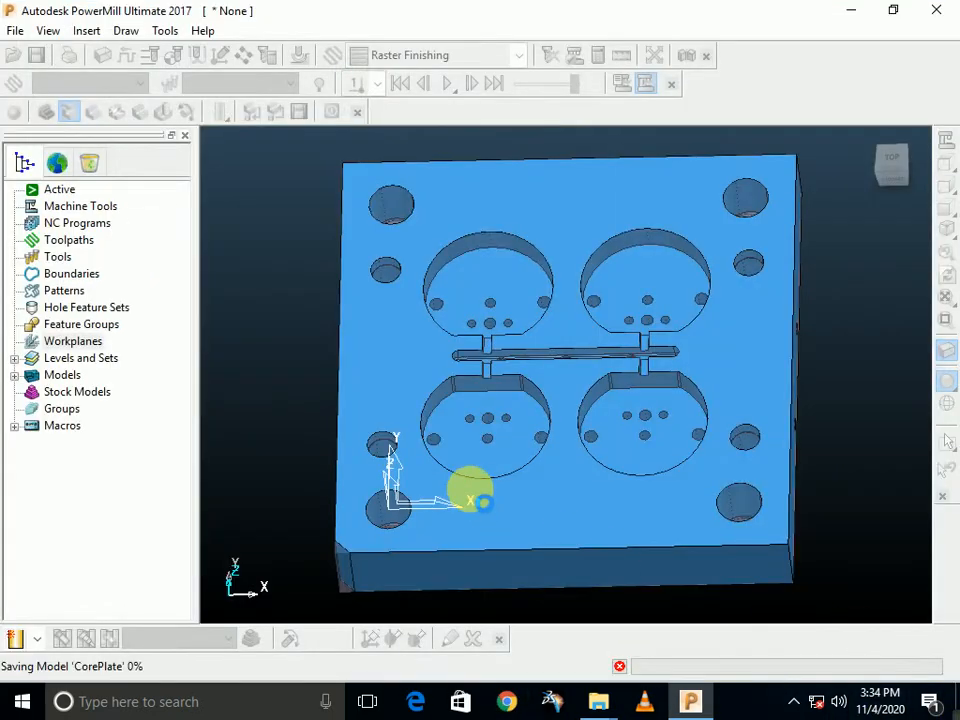
left_click(945, 184)
middle_click_drag(433, 407, 369, 223)
middle_click_drag(639, 240, 724, 206)
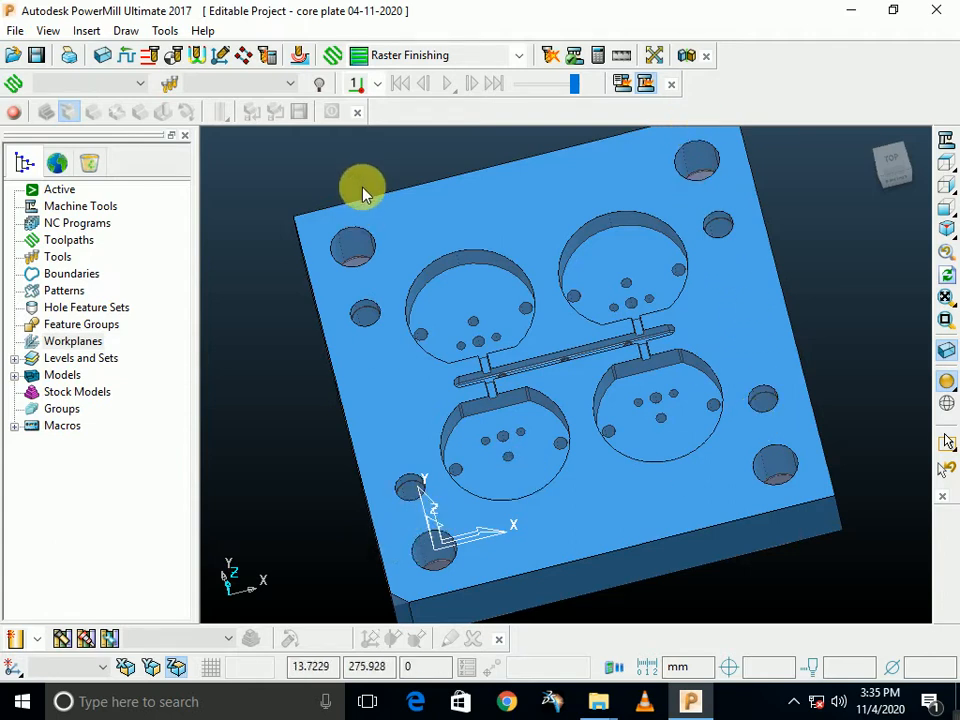
left_click(945, 184)
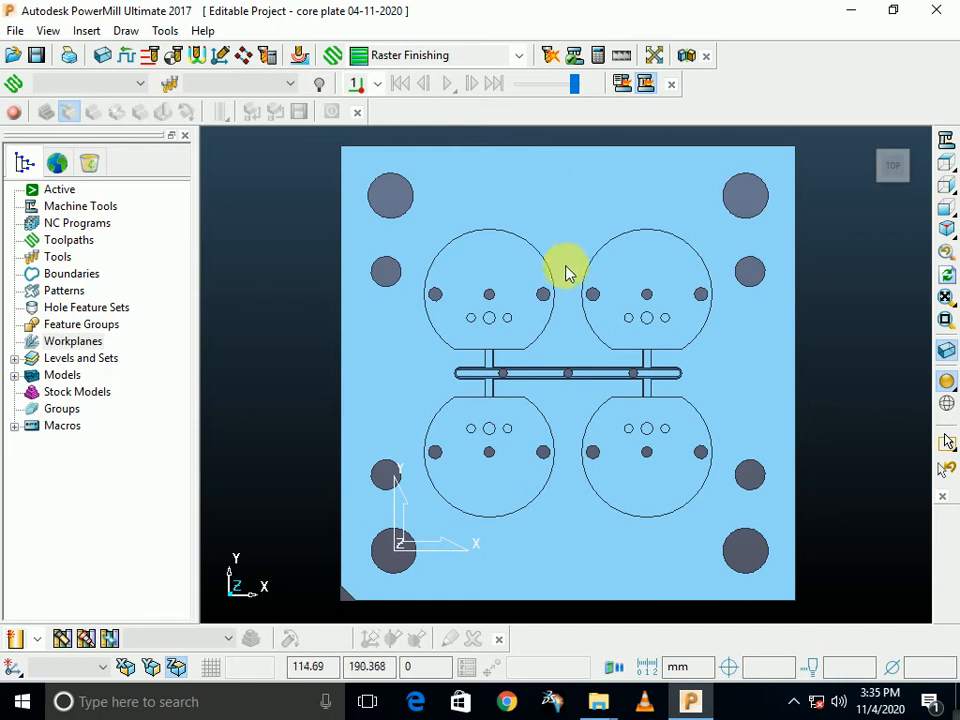
Open the core plate model for Surface Modelling from its top face and agree to start PowerShape
middle_click_drag(566, 270, 565, 218)
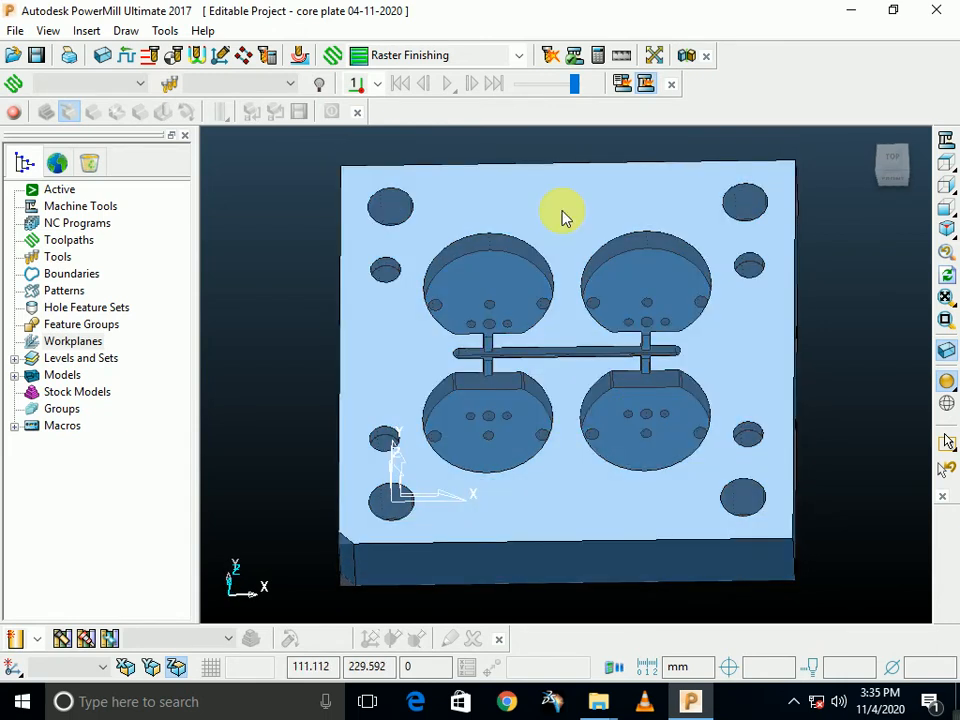
right_click(562, 212)
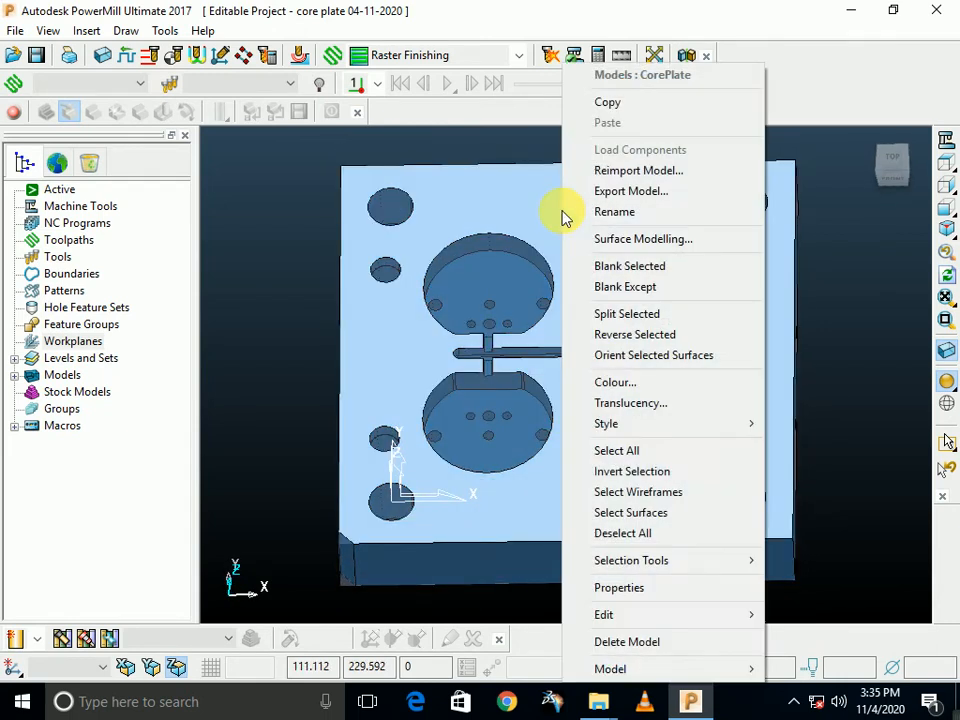
left_click(633, 245)
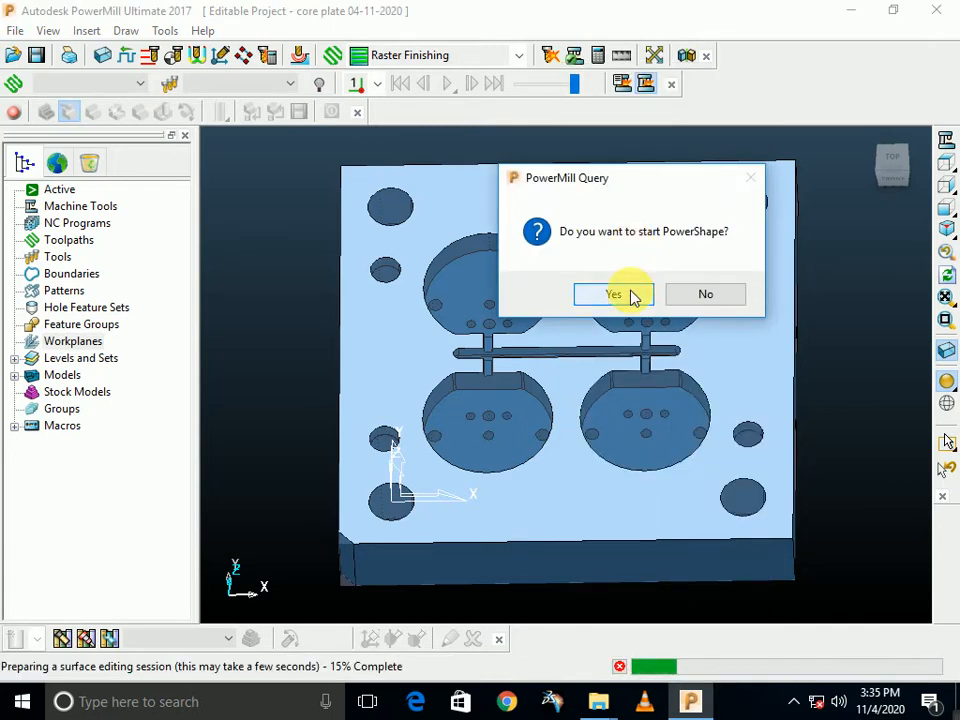
left_click(630, 294)
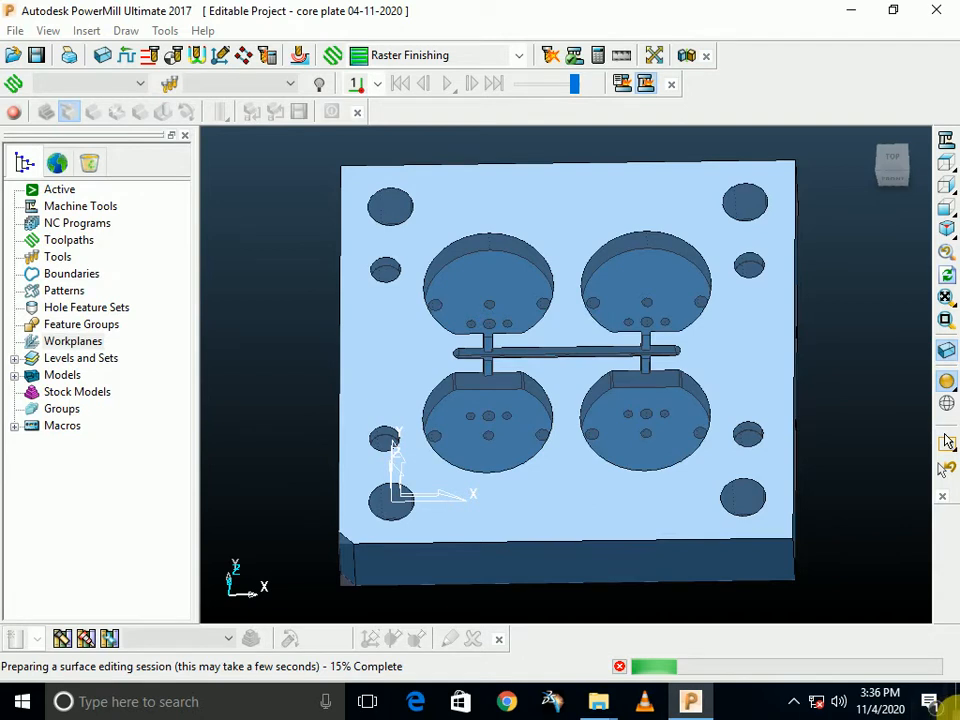
left_click_drag(956, 711, 668, 637)
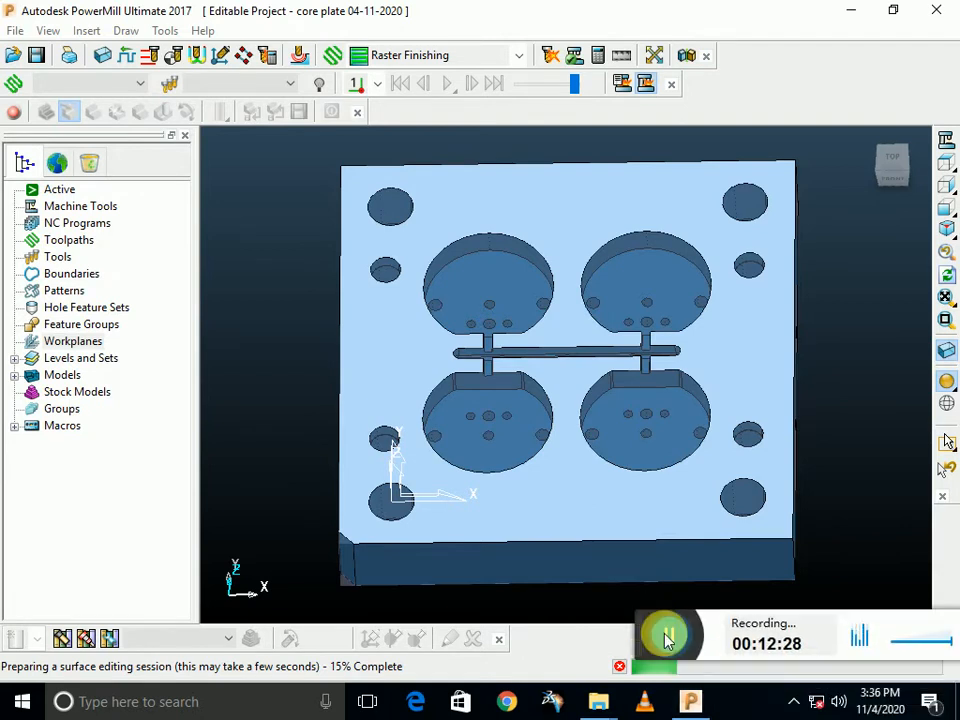
left_click(665, 635)
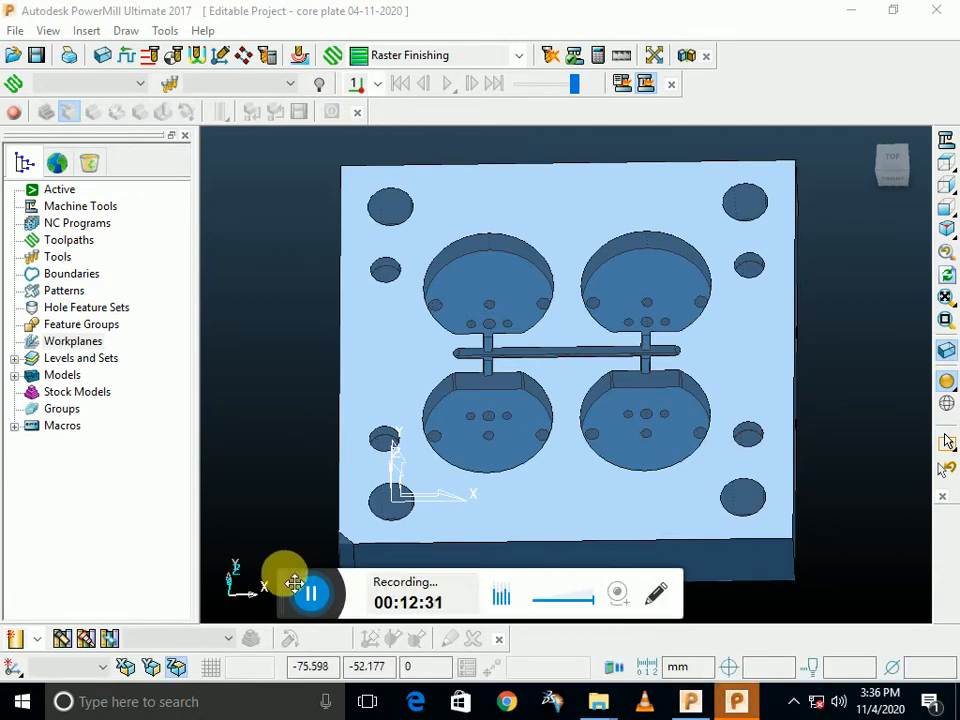
left_click_drag(290, 579, 950, 708)
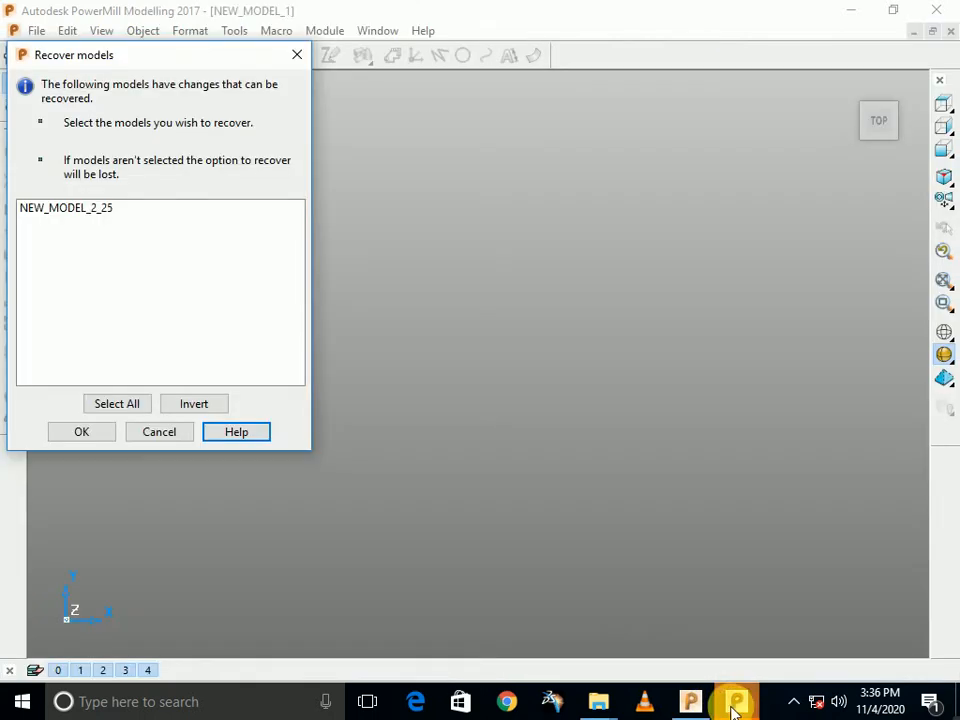
Accept the Recover models dialog in PowerMill Modelling without selecting a model, and send the core plate's top face from PowerMill to Surface Modelling
left_click(735, 701)
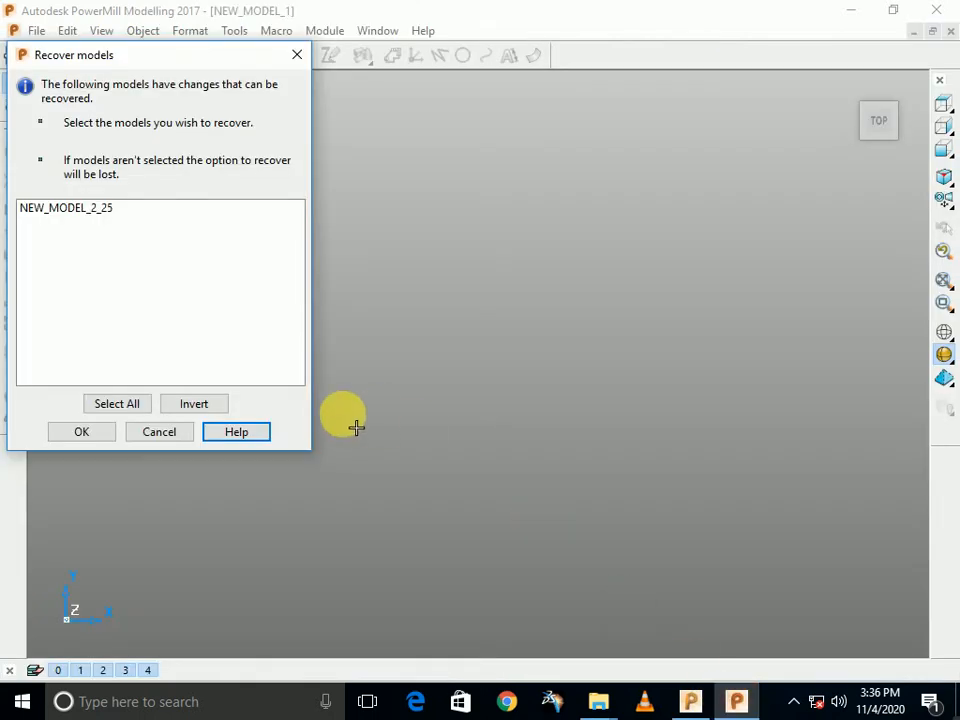
left_click(107, 437)
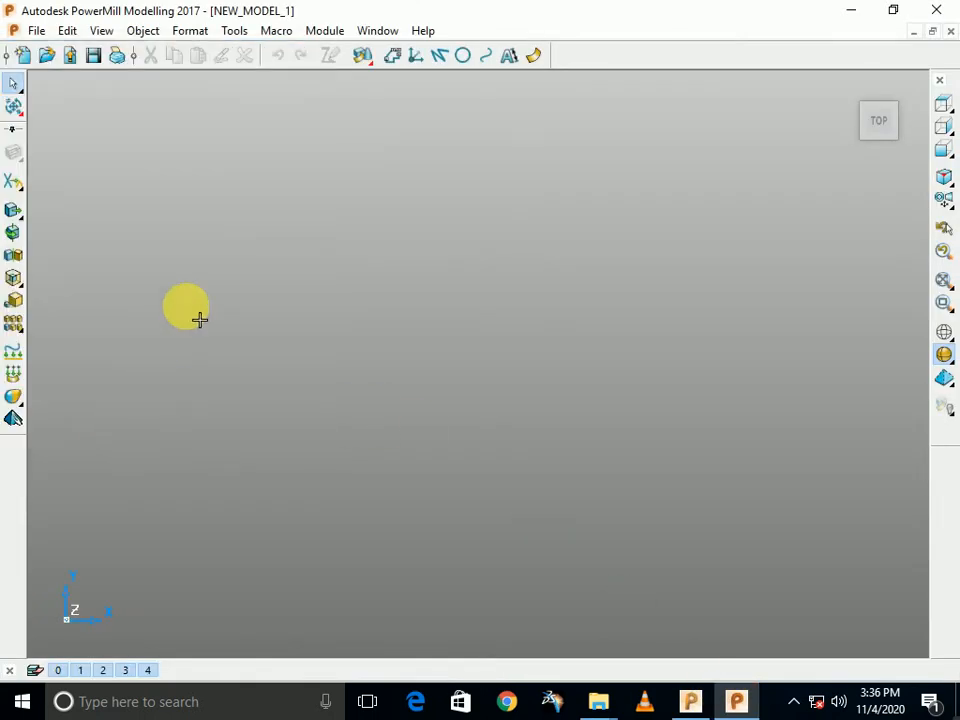
left_click(688, 700)
right_click(647, 510)
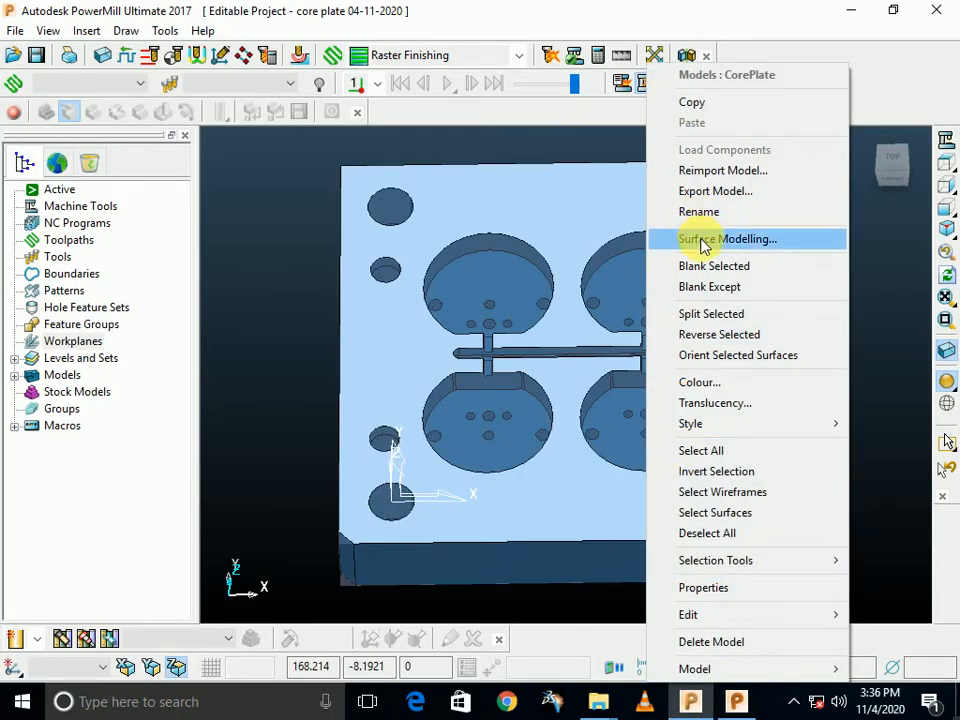
left_click(703, 240)
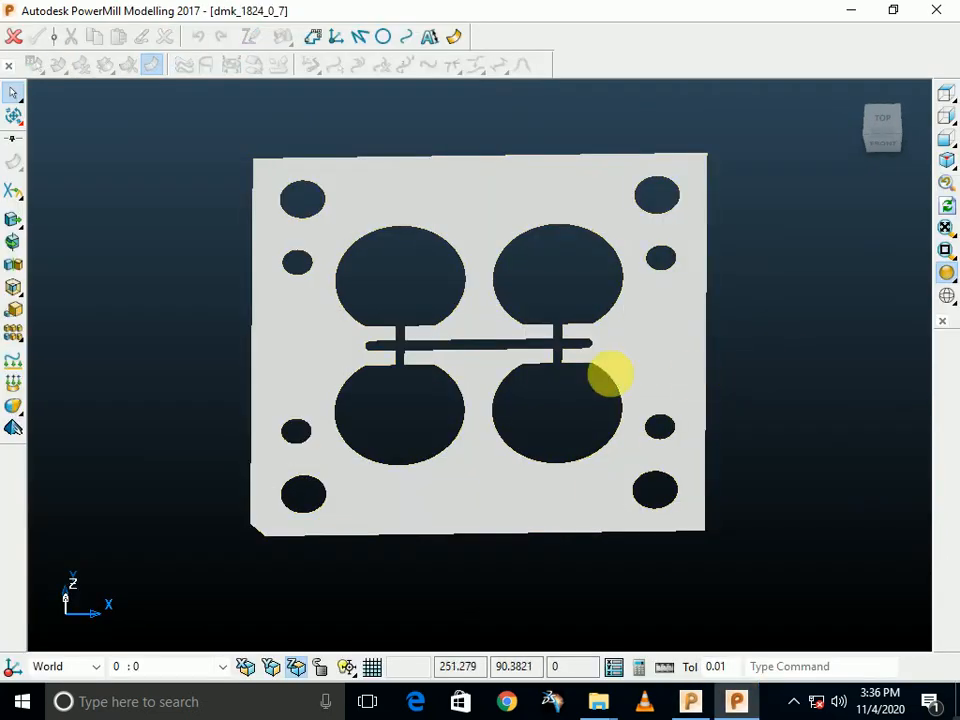
Create and save a composite curve around the edge of the large upper-right corner hole in the plate's top face
middle_click_drag(611, 373, 558, 445)
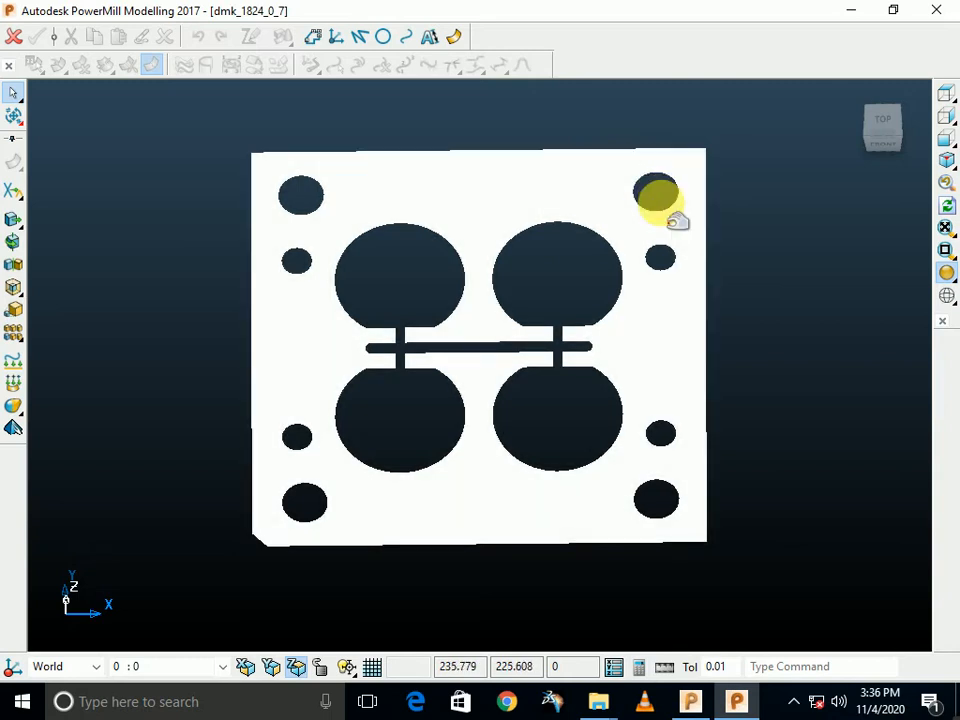
key("alt+c")
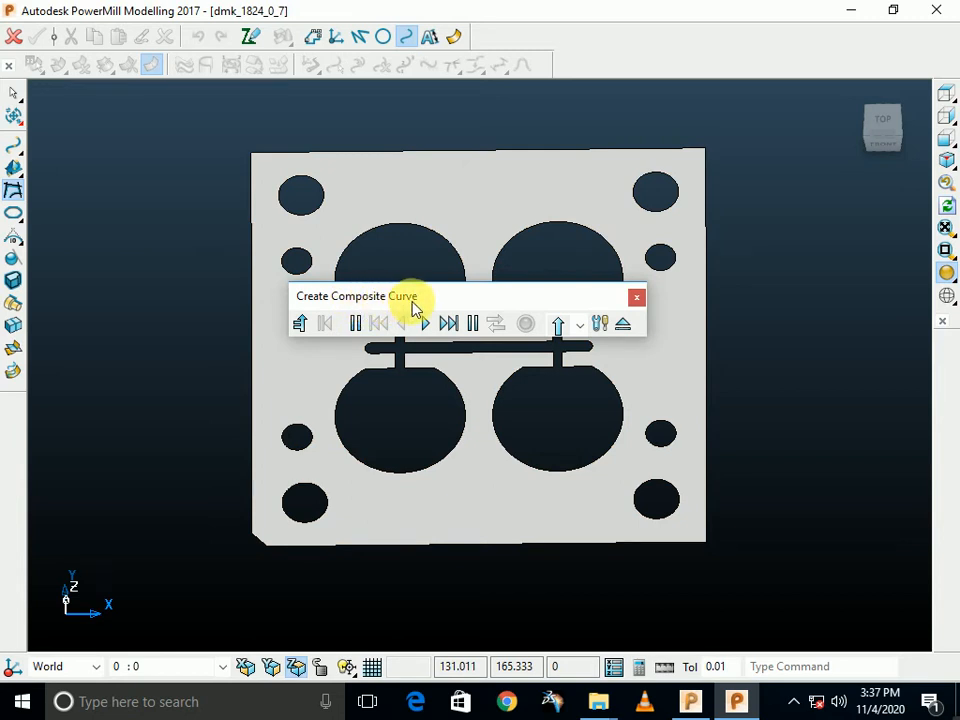
left_click(670, 208)
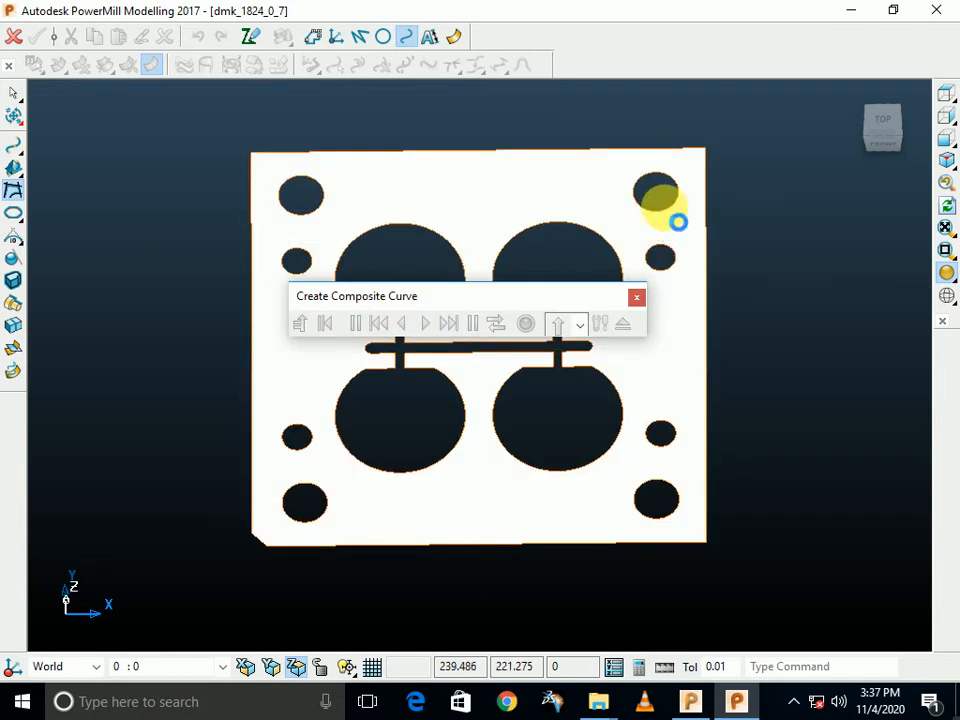
left_click(530, 326)
left_click(619, 324)
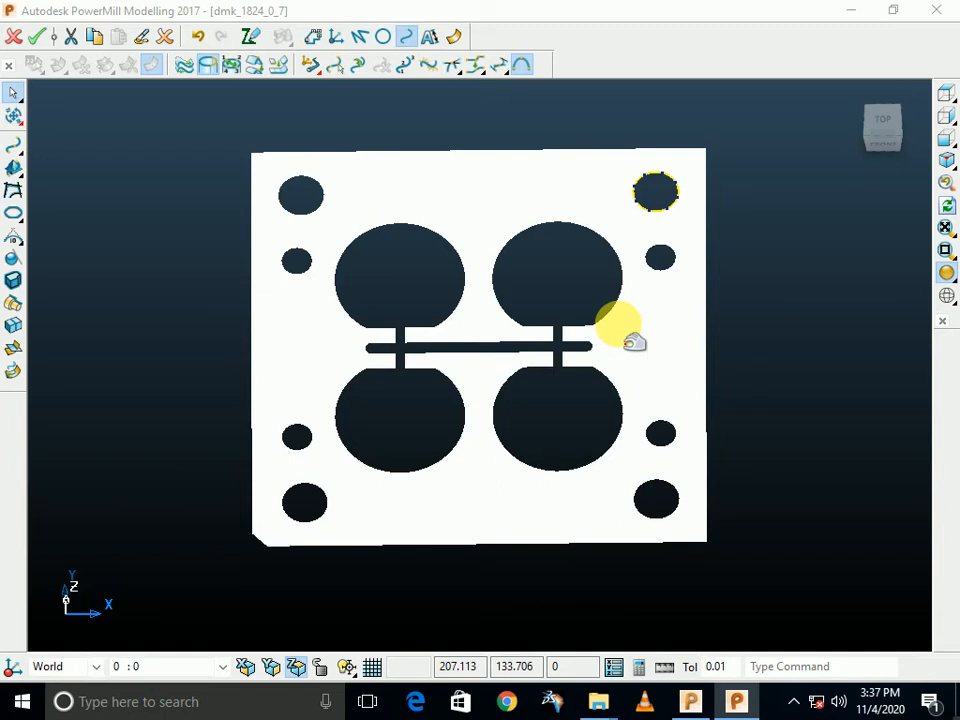
left_click(778, 316)
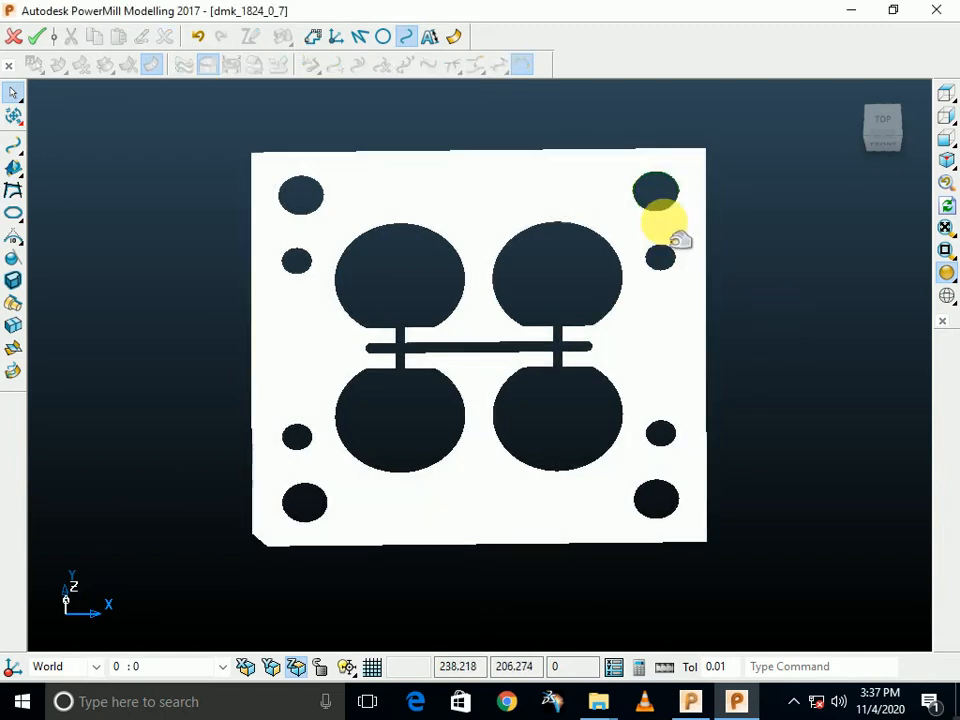
Cap the large upper-right hole with a Fill-In surface from its composite curve using the Smart Surfacer
left_click(656, 204)
left_click(687, 281)
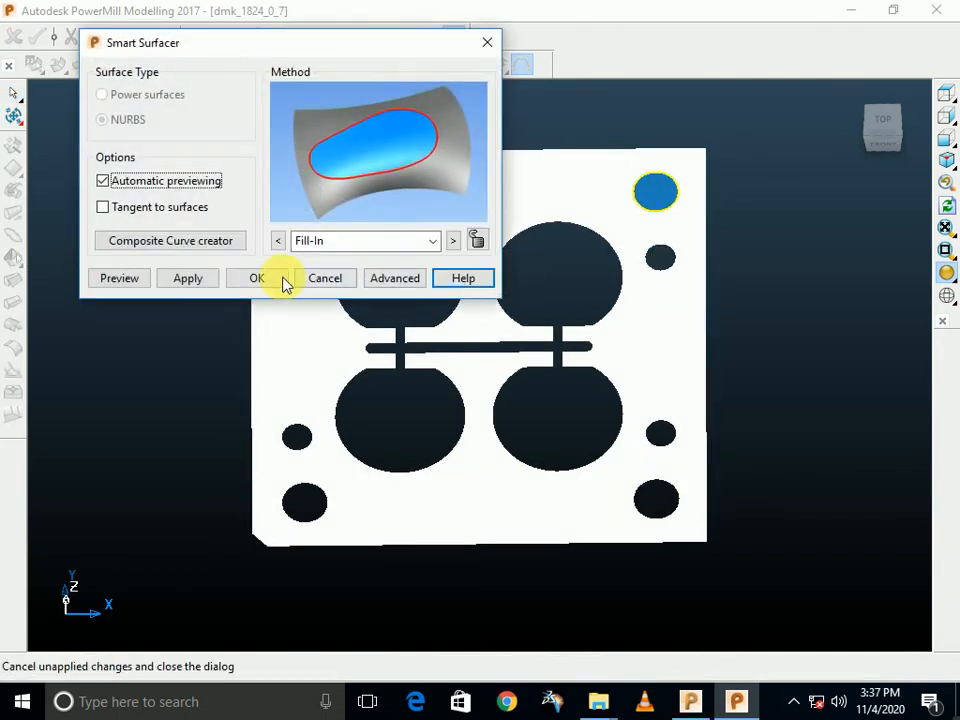
left_click(198, 277)
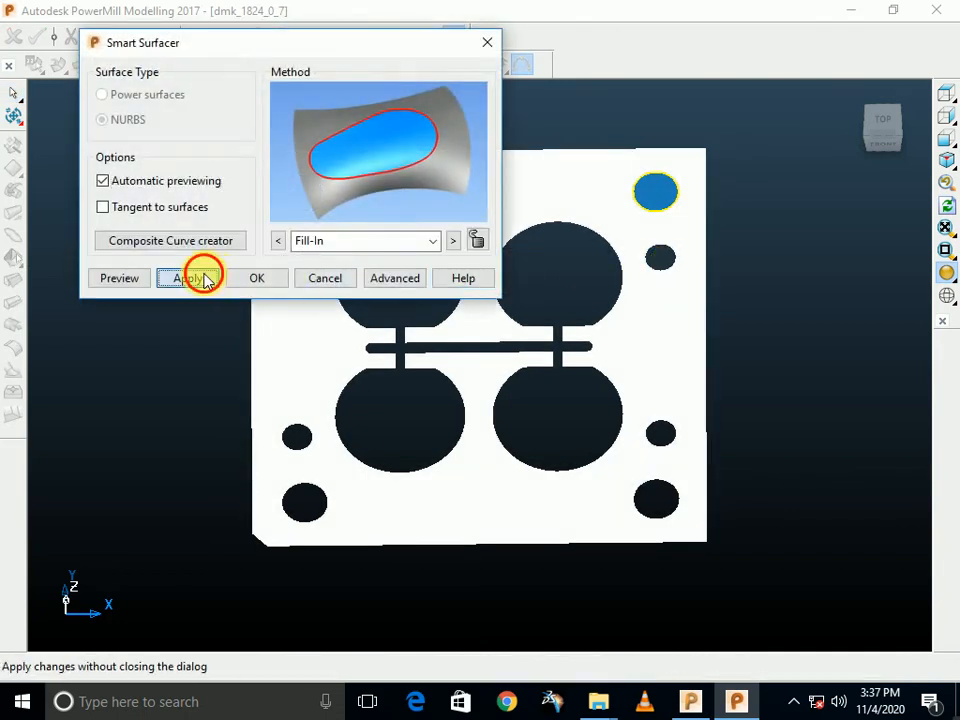
left_click(252, 279)
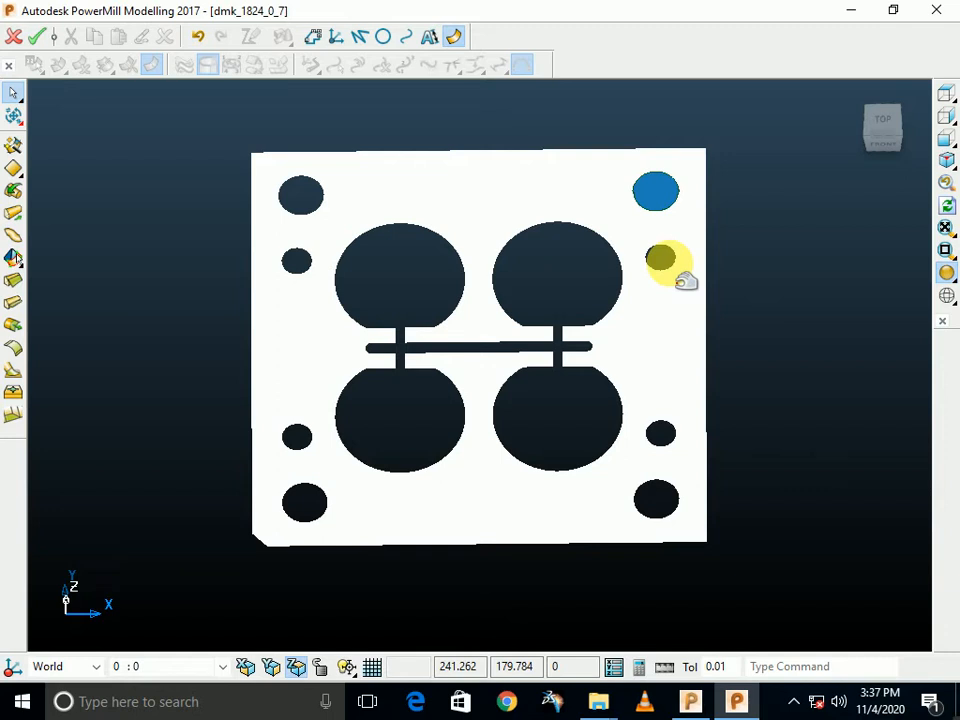
Trace the small upper-right hole with a composite curve and cap it with a Smart Surfacer surface
left_click(669, 264, "alt")
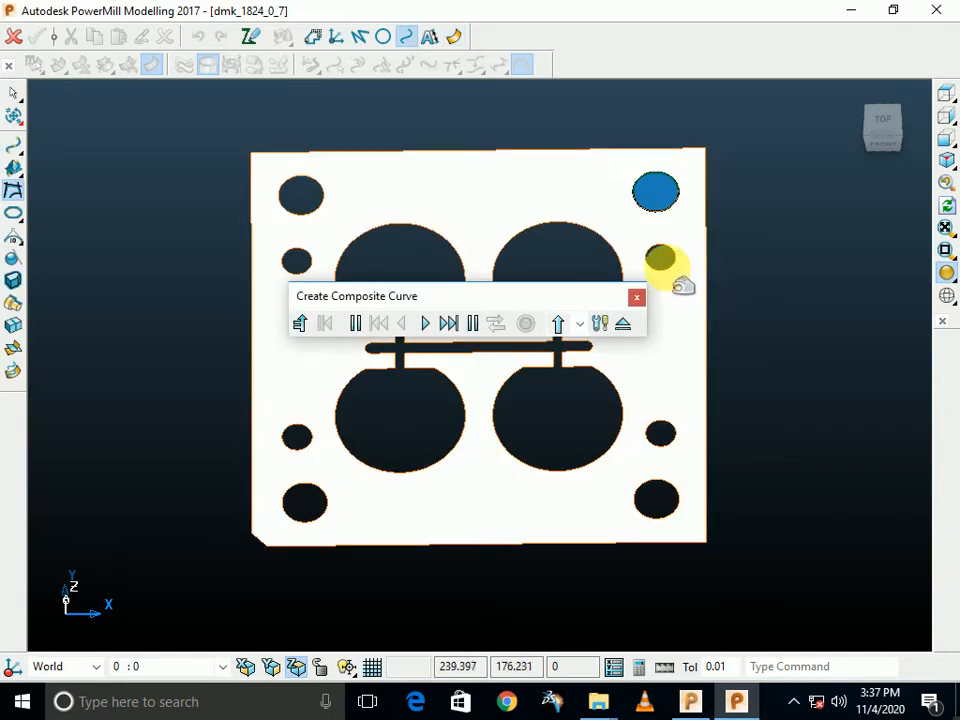
left_click(526, 325)
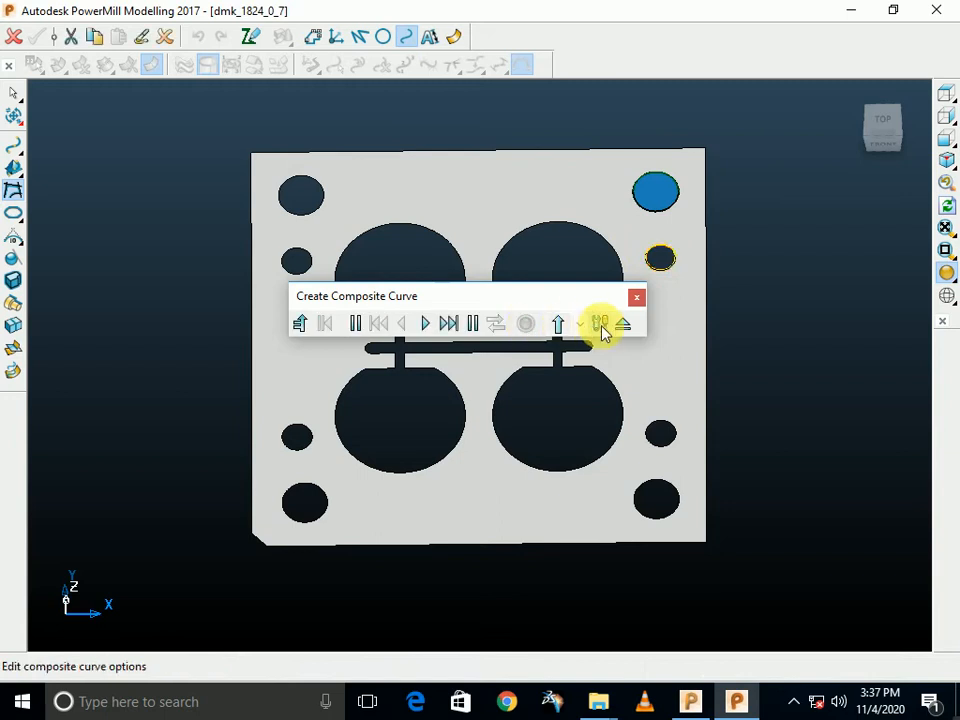
left_click(624, 324)
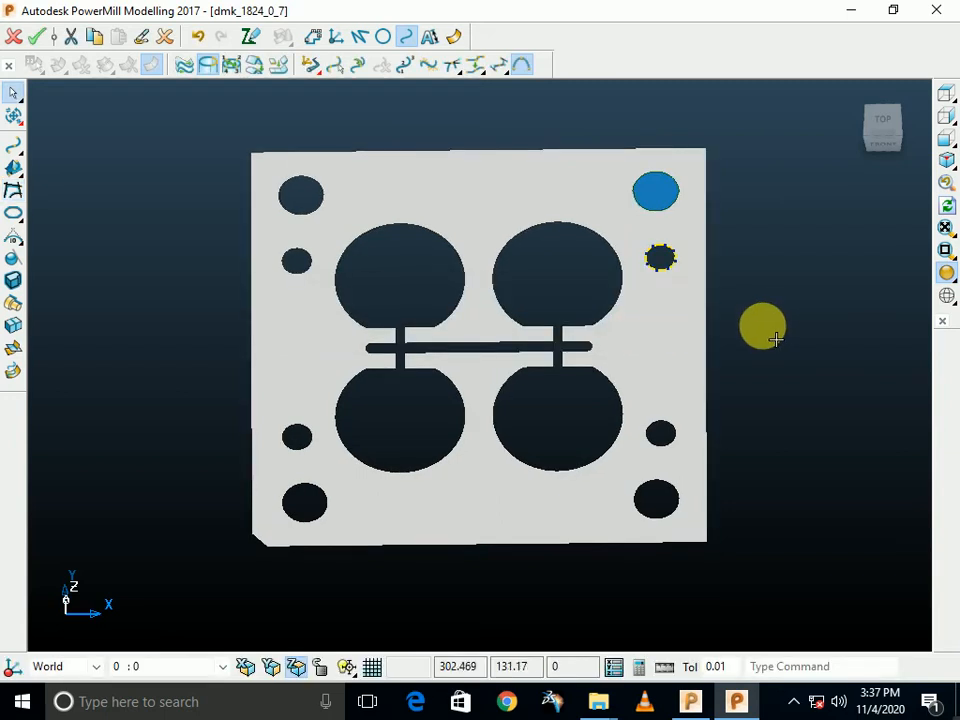
left_click(210, 280)
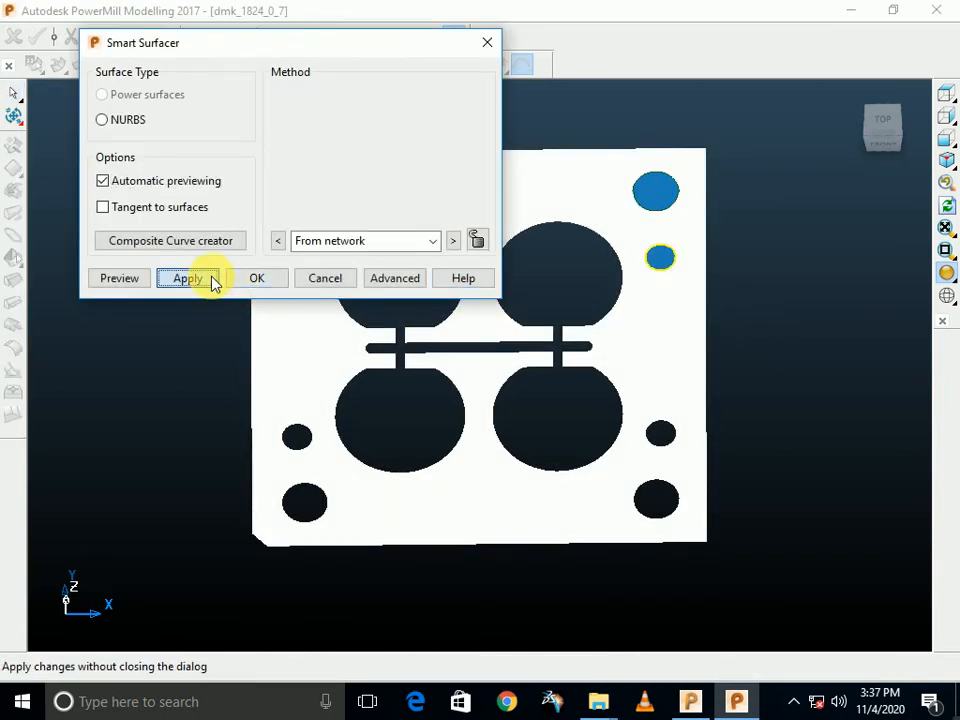
left_click(255, 279)
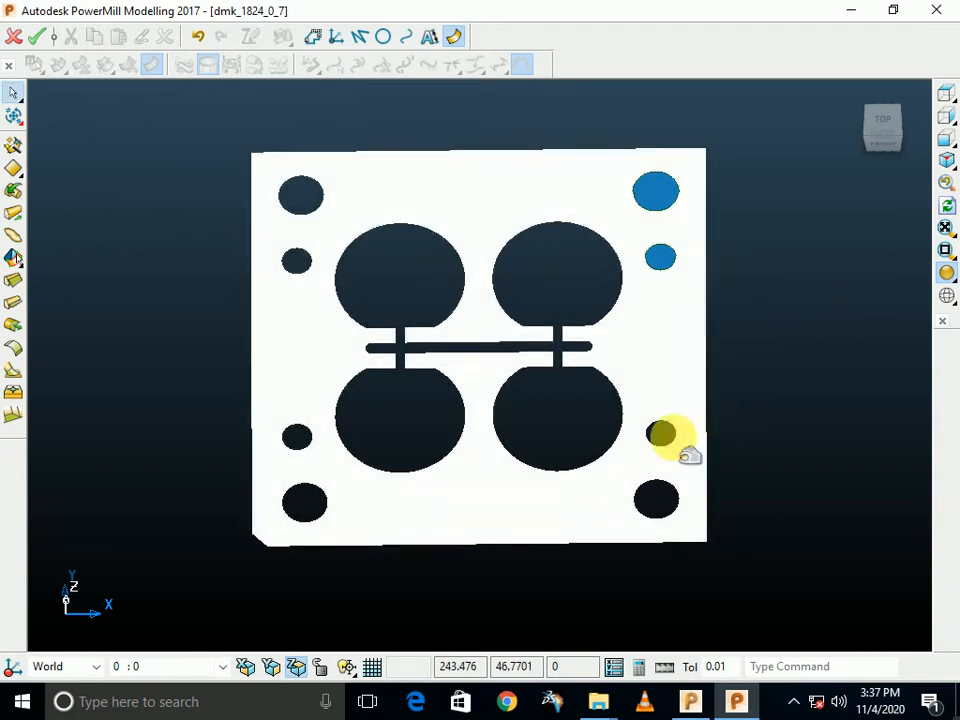
Trace the small lower-right hole with a composite curve and cap it with a Smart Surfacer surface
left_click(664, 433)
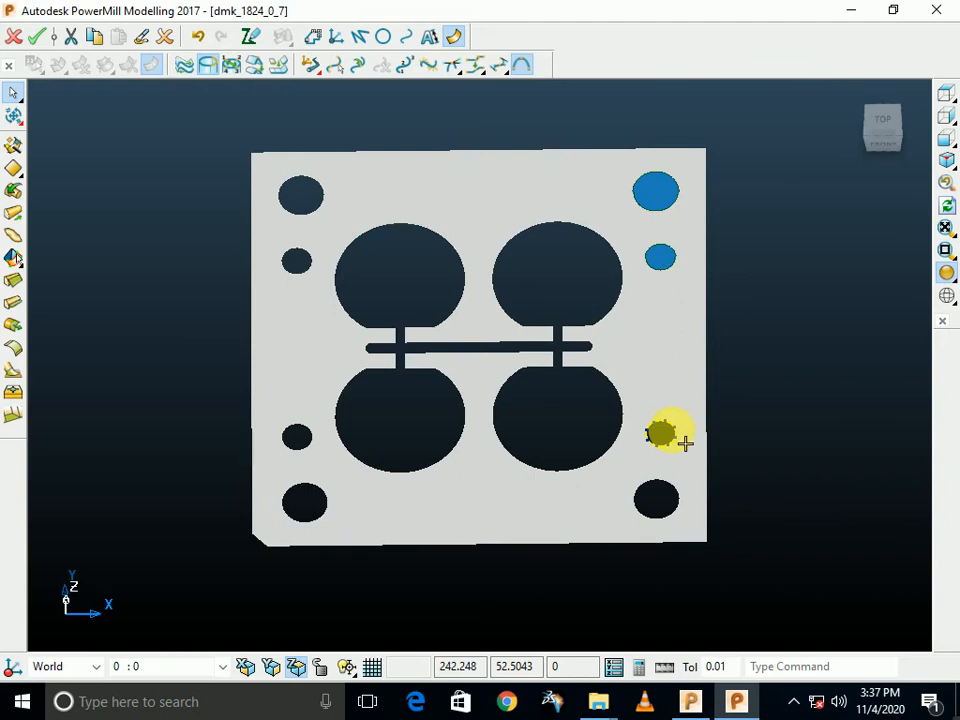
left_click(205, 283)
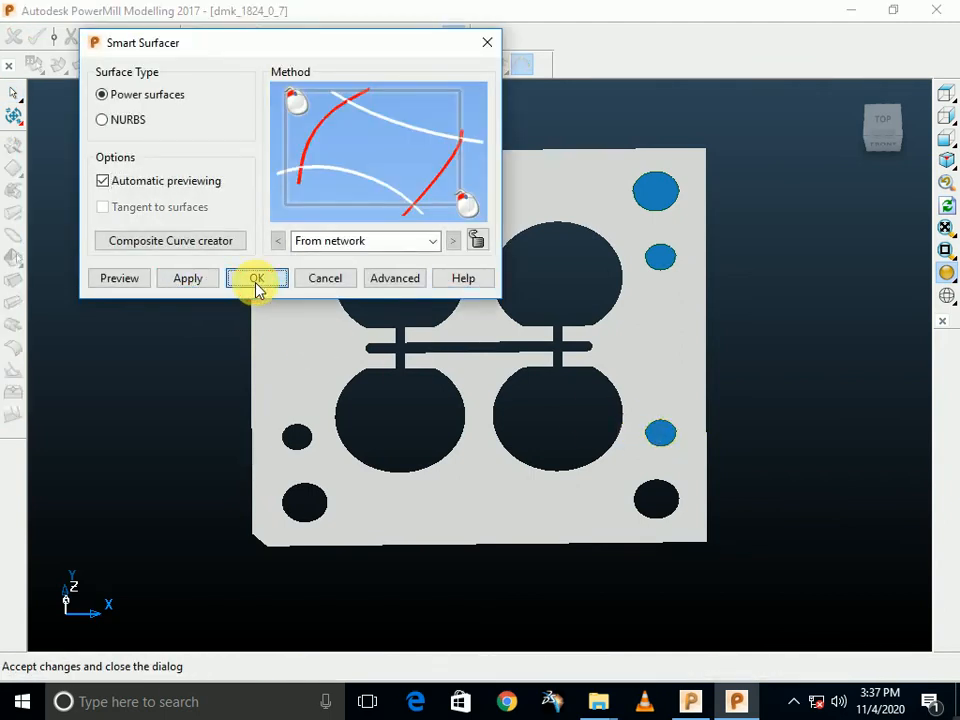
left_click(257, 281)
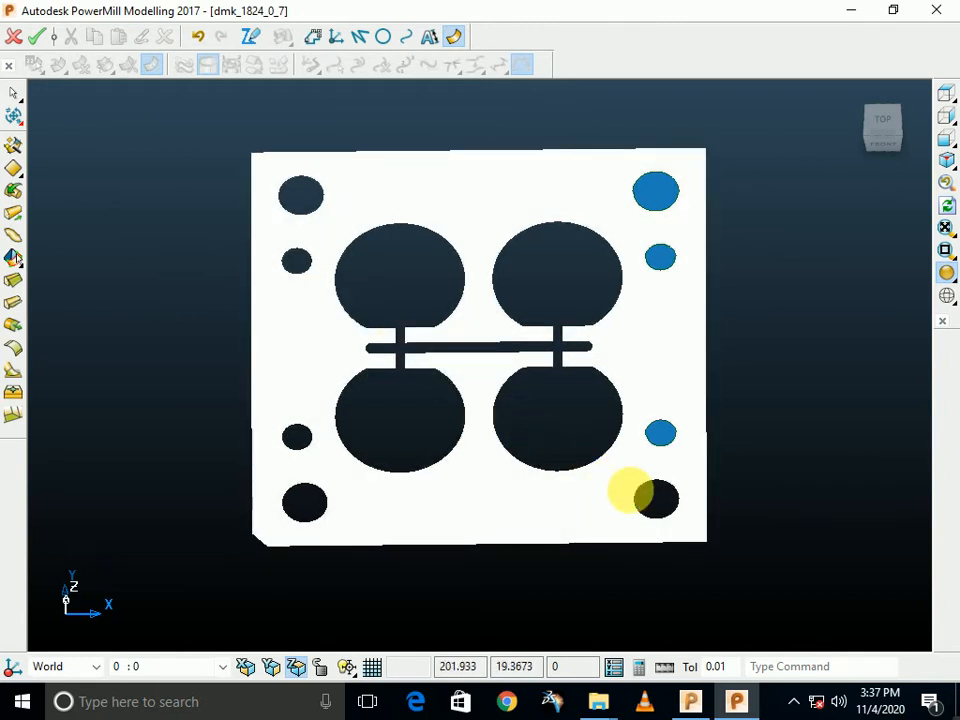
Trace the large lower-right corner hole with a composite curve and cap it with a Smart Surfacer surface
left_click(675, 533)
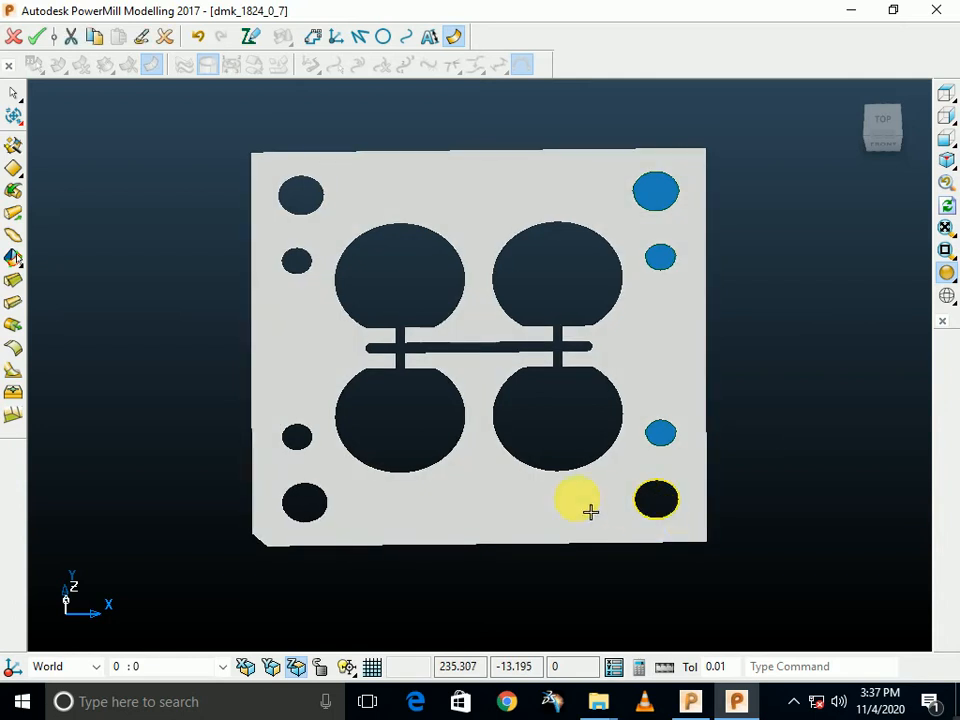
left_click(13, 145)
left_click(196, 284)
left_click(255, 279)
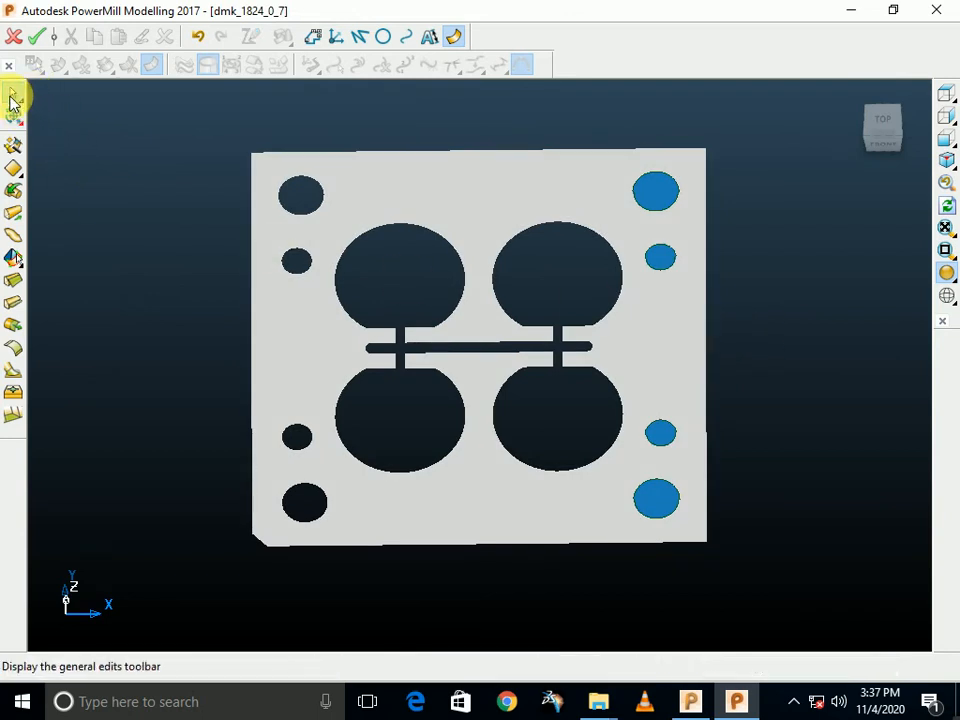
Select all wireframe objects and delete the composite curves around the four capped holes
mouse_move(11, 96)
left_click(127, 95)
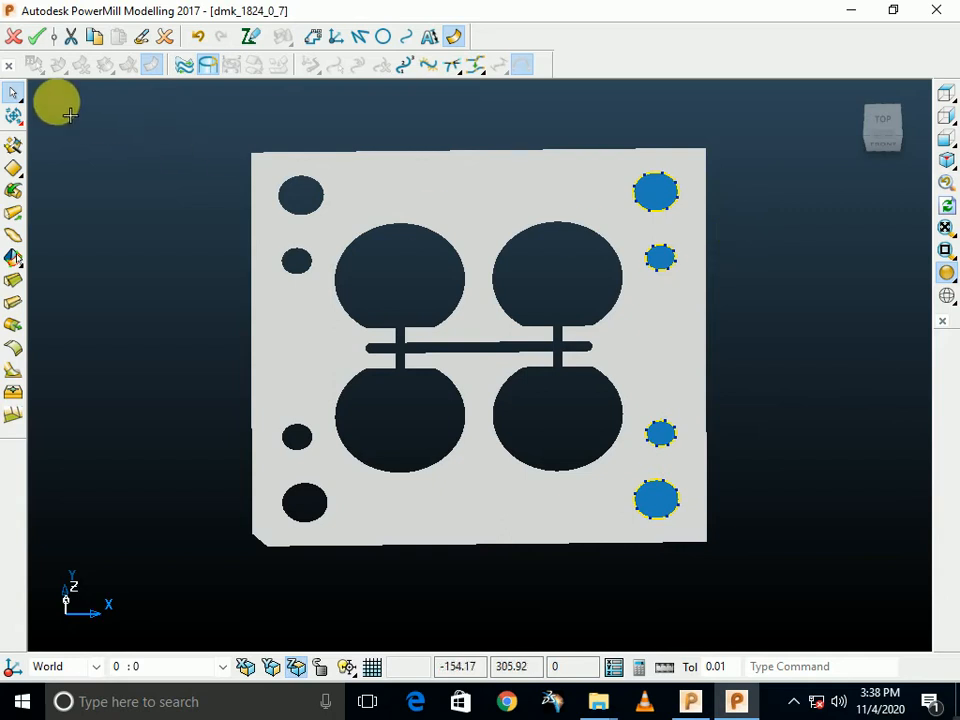
mouse_move(11, 96)
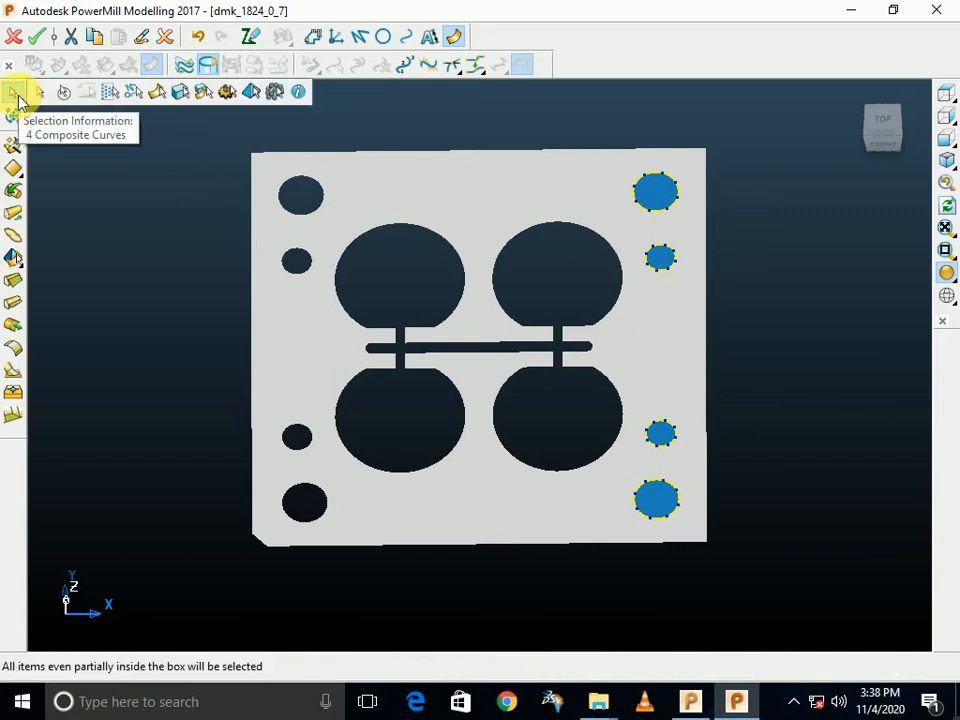
left_click(134, 97)
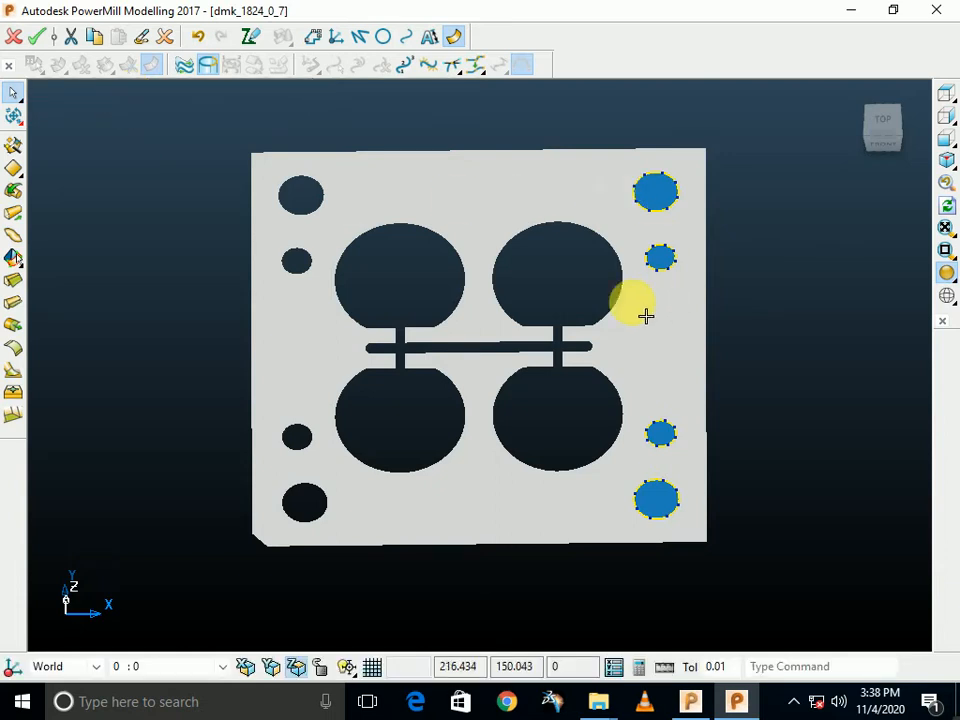
key("Delete")
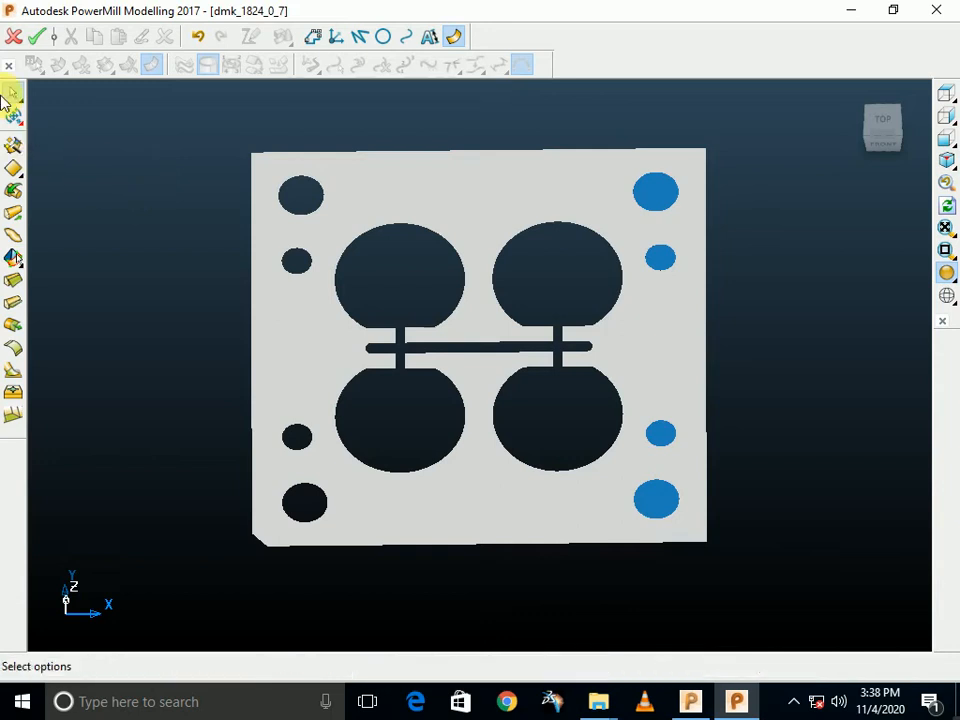
Accept the surface modelling changes and switch back to the core plate project in PowerMill
left_click(38, 36)
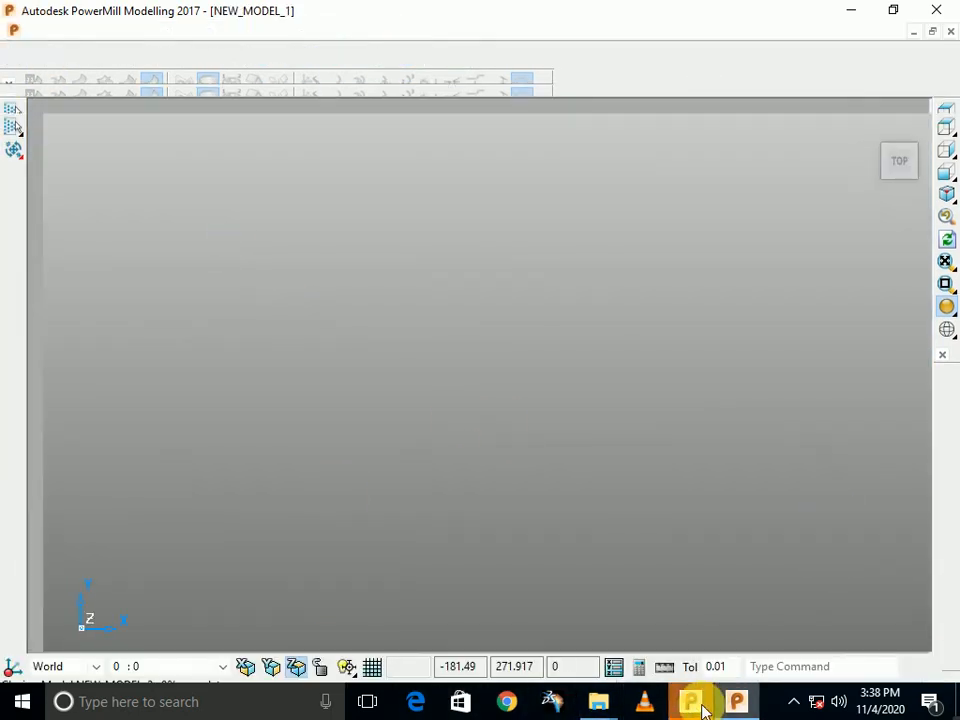
mouse_move(691, 704)
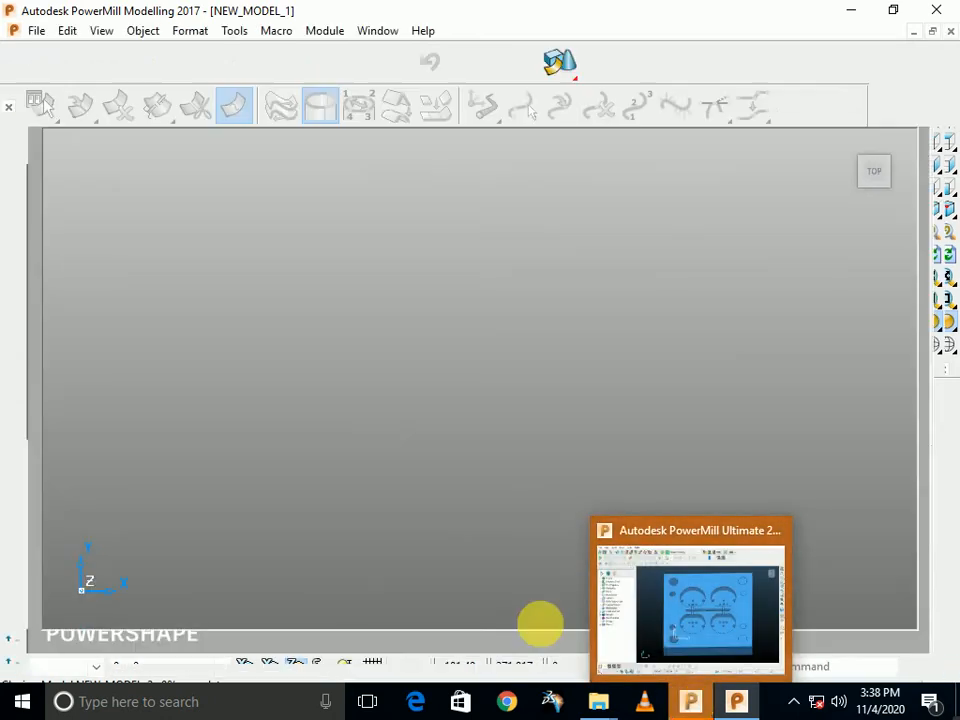
left_click(677, 627)
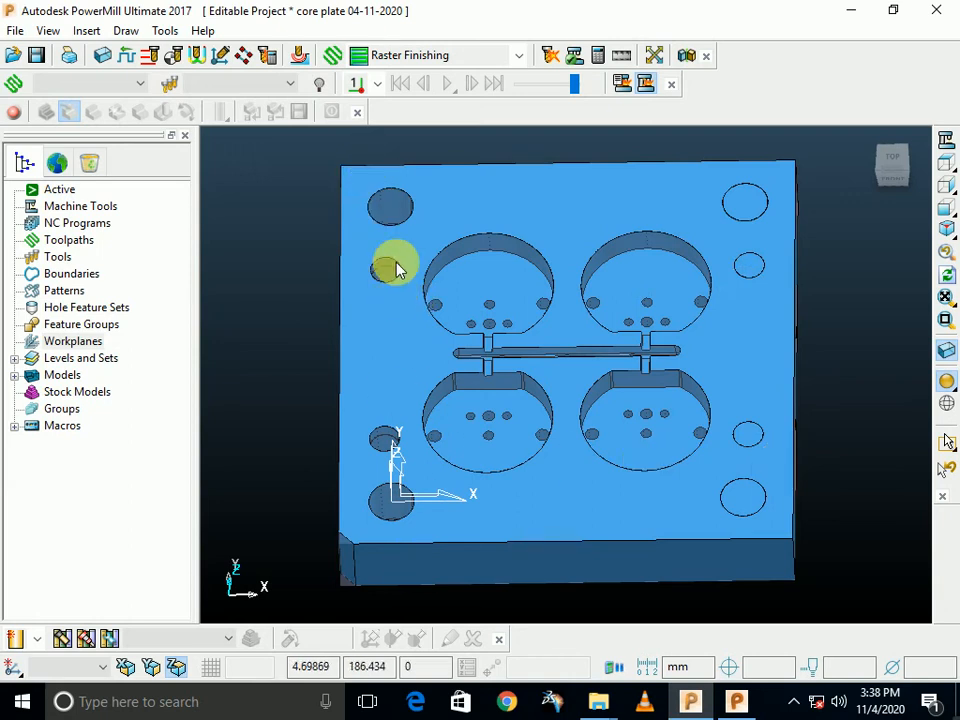
Select the core plate's top face as the source for a boundary
left_click(401, 297)
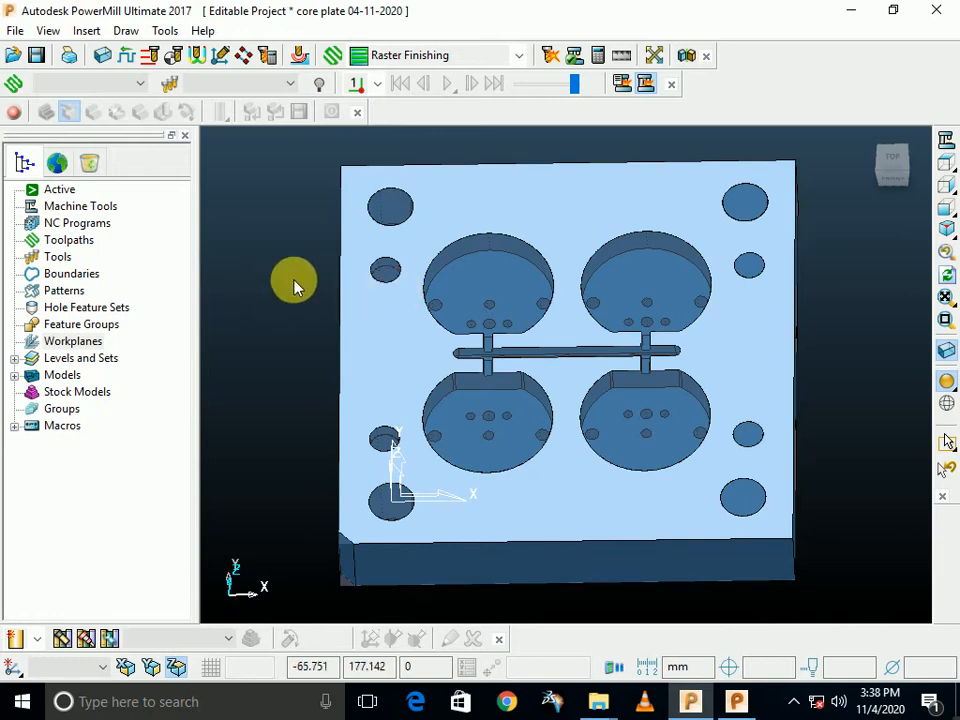
right_click(222, 250)
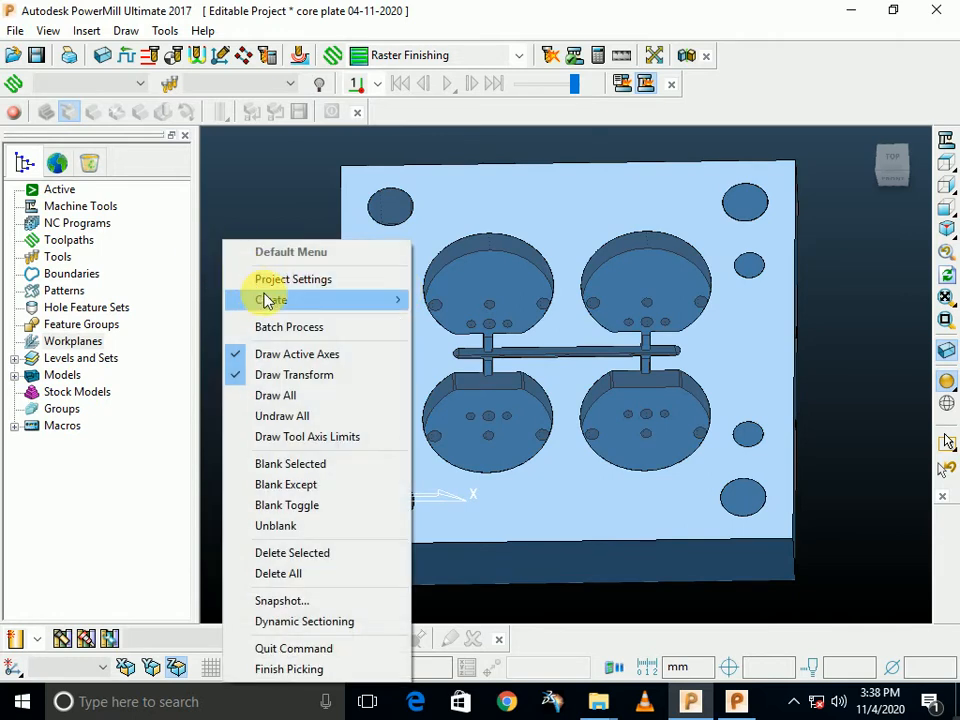
mouse_move(268, 300)
mouse_move(489, 343)
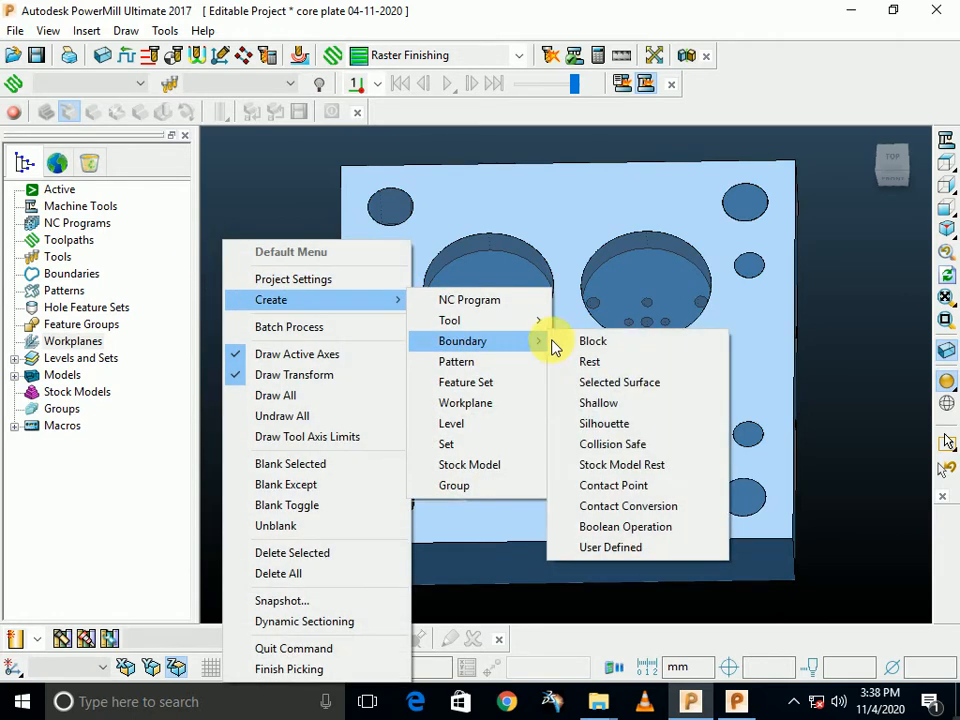
left_click(627, 549)
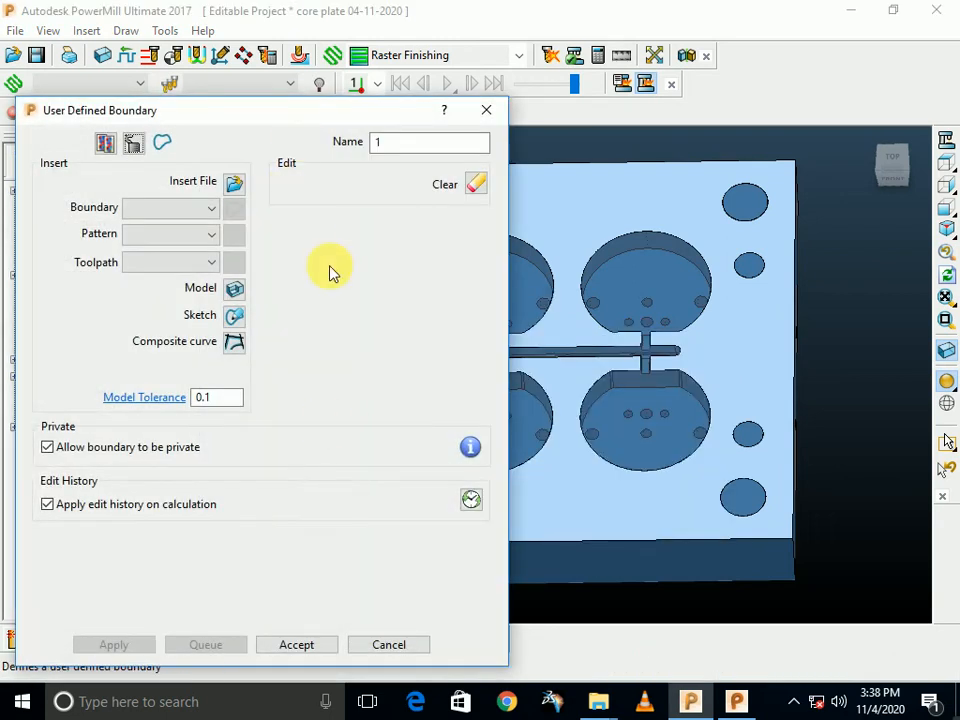
left_click(412, 643)
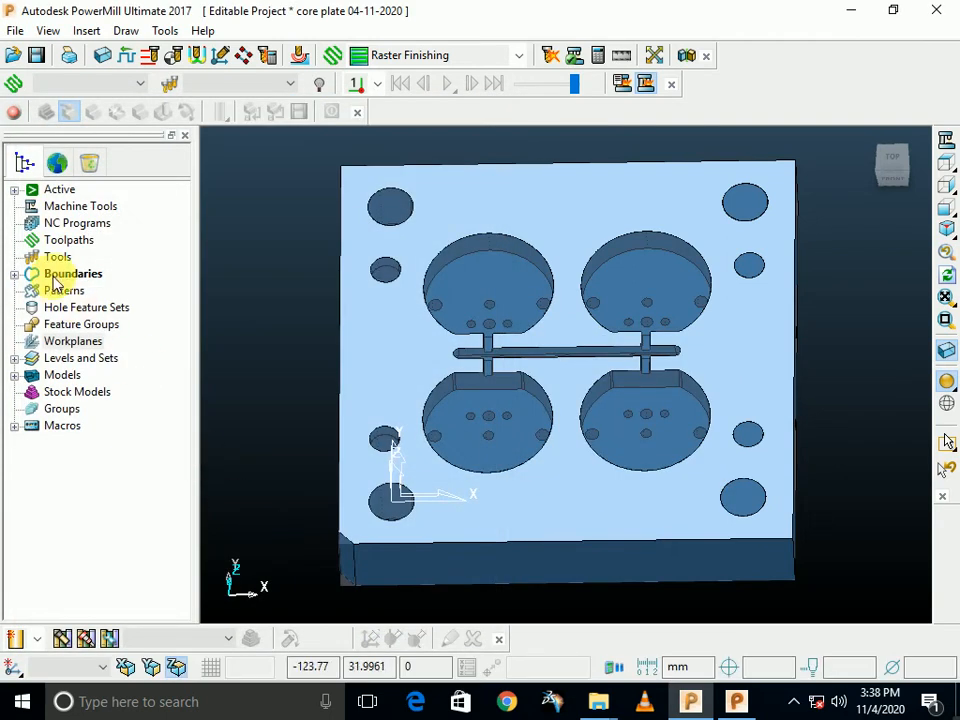
Create a user defined boundary from the model edges of the selected top face and accept it
right_click(55, 276)
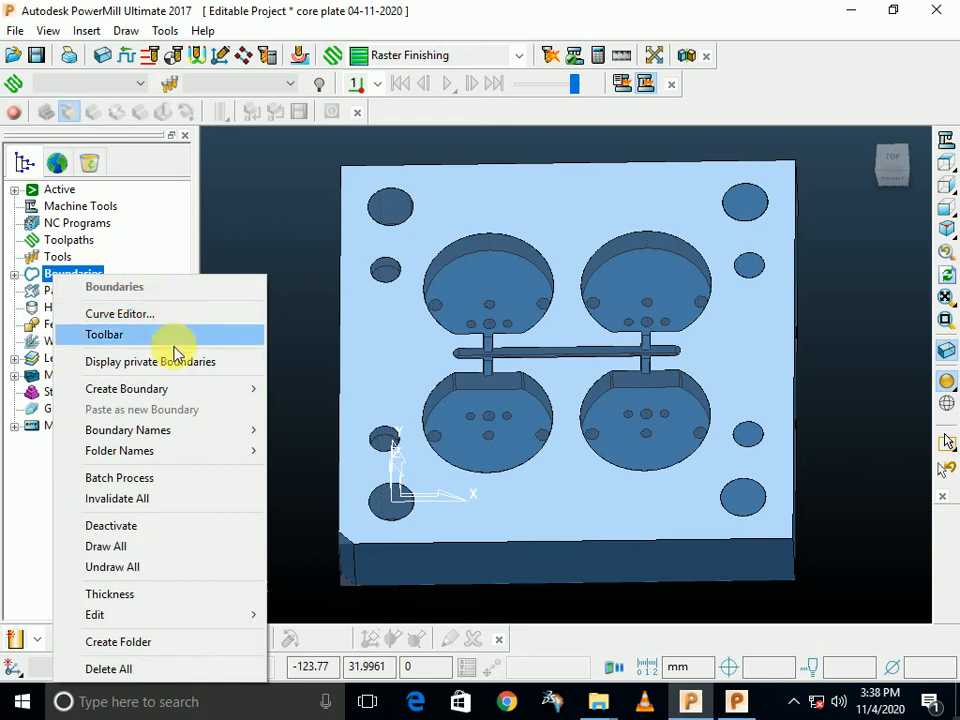
mouse_move(274, 392)
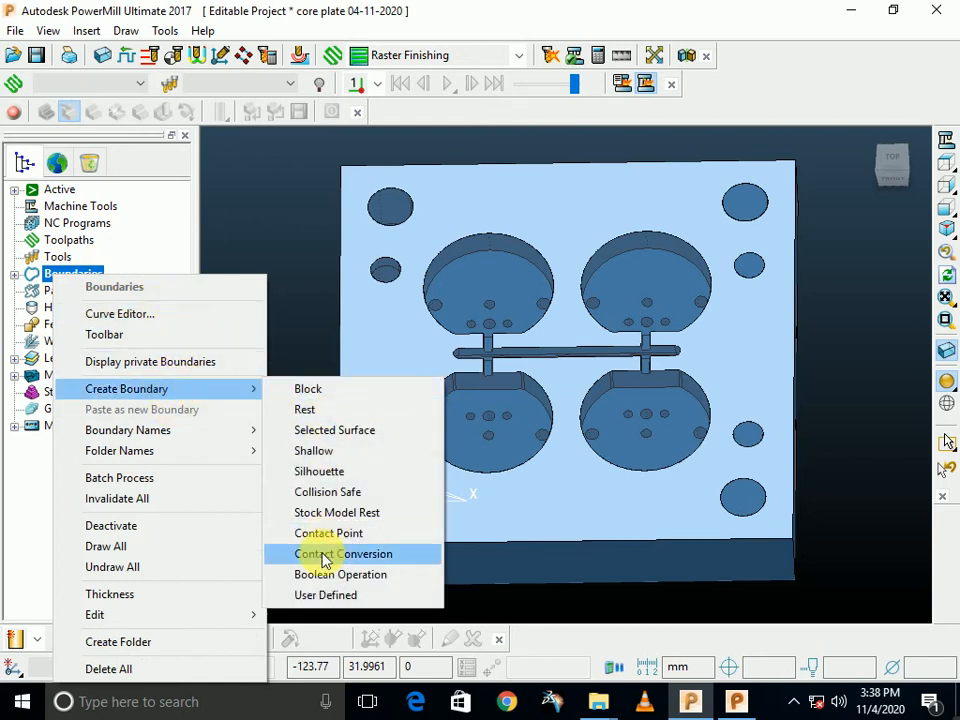
left_click(325, 595)
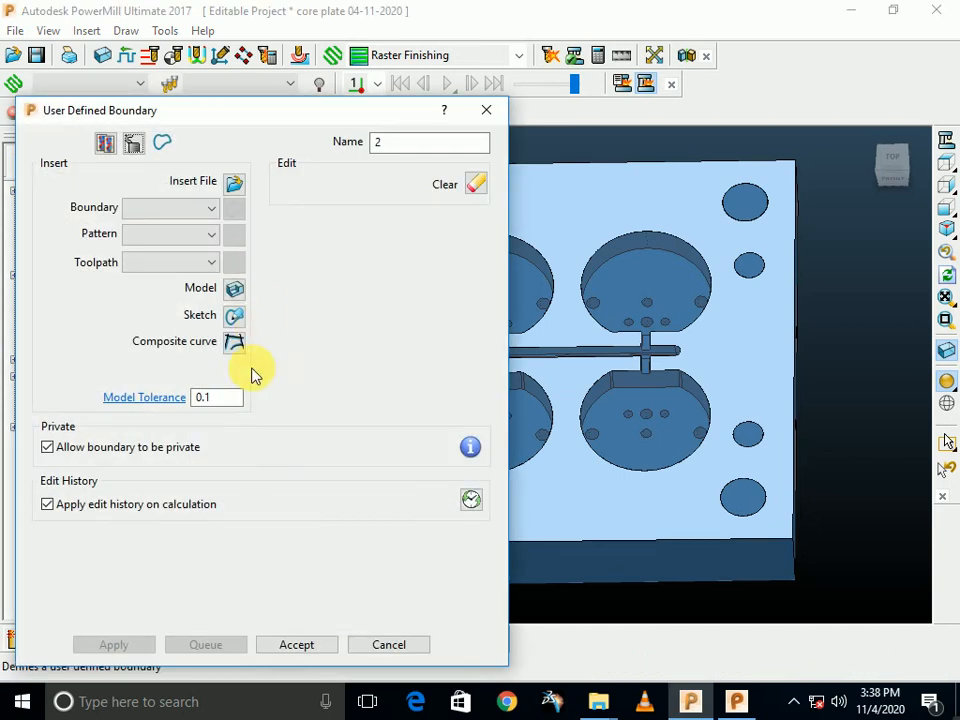
left_click(234, 288)
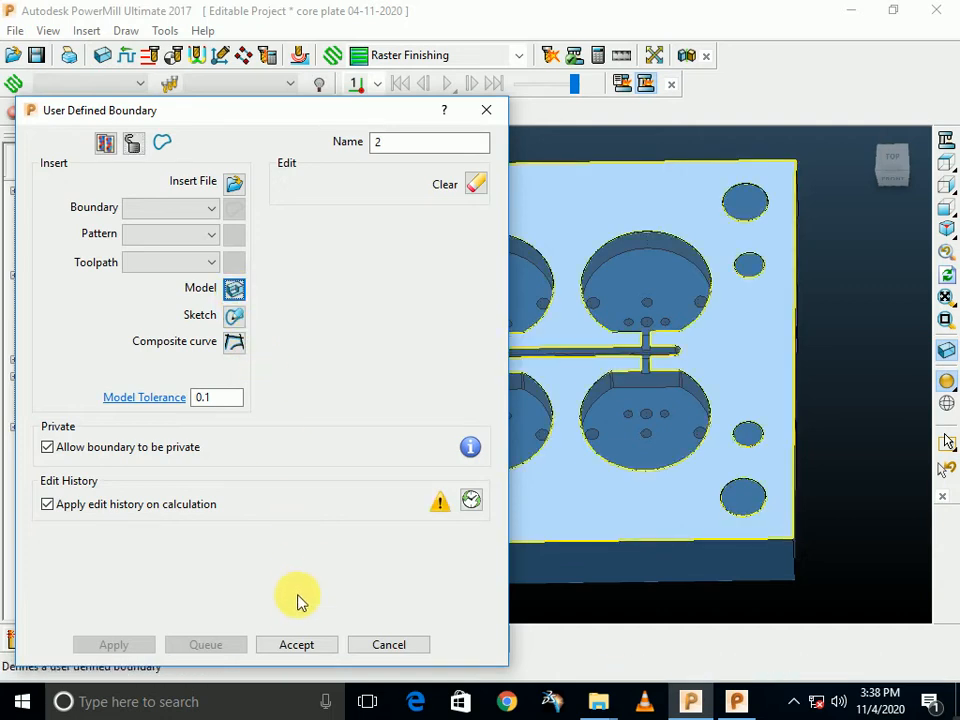
left_click(297, 645)
Turn off model shading and delete every boundary segment except the four hole circles on the plate's left side
left_click(946, 382)
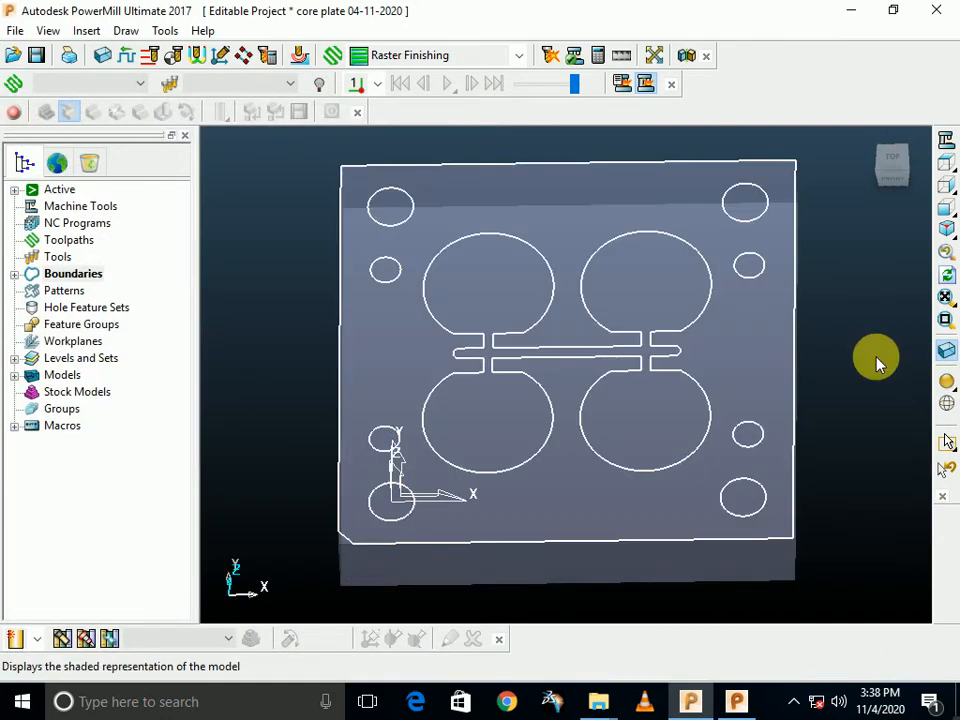
left_click_drag(815, 159, 437, 567)
key("Delete")
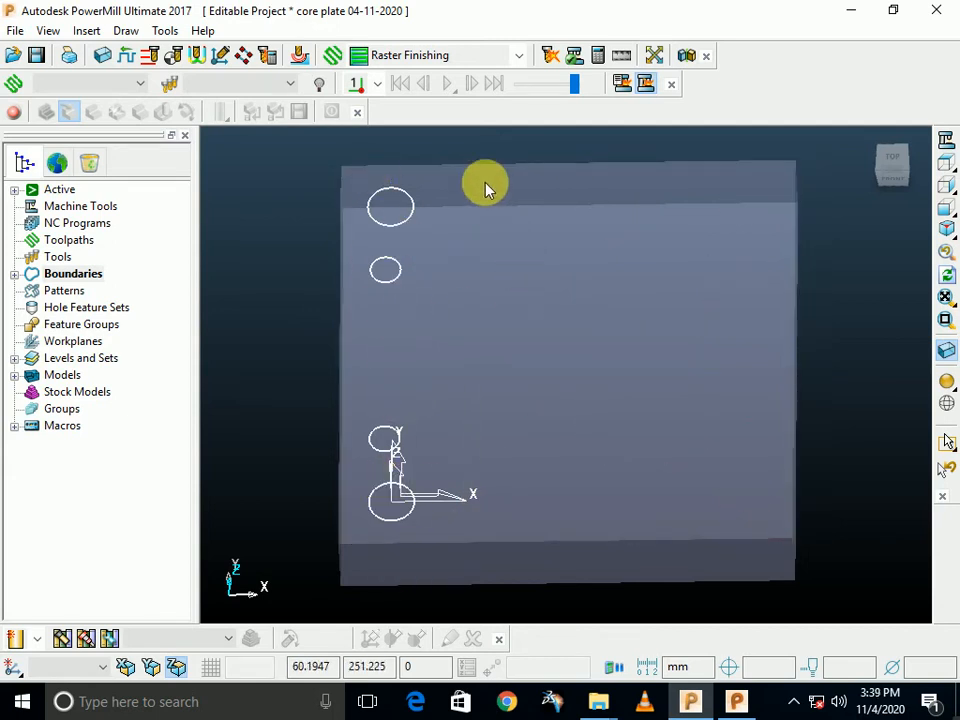
left_click_drag(488, 189, 322, 568)
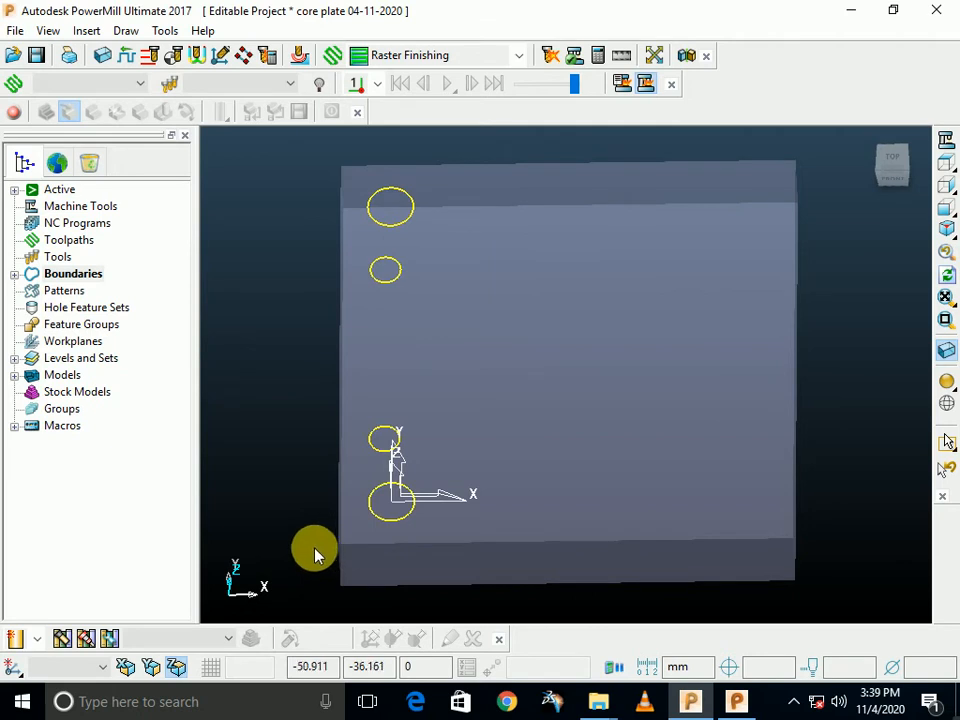
right_click(67, 380)
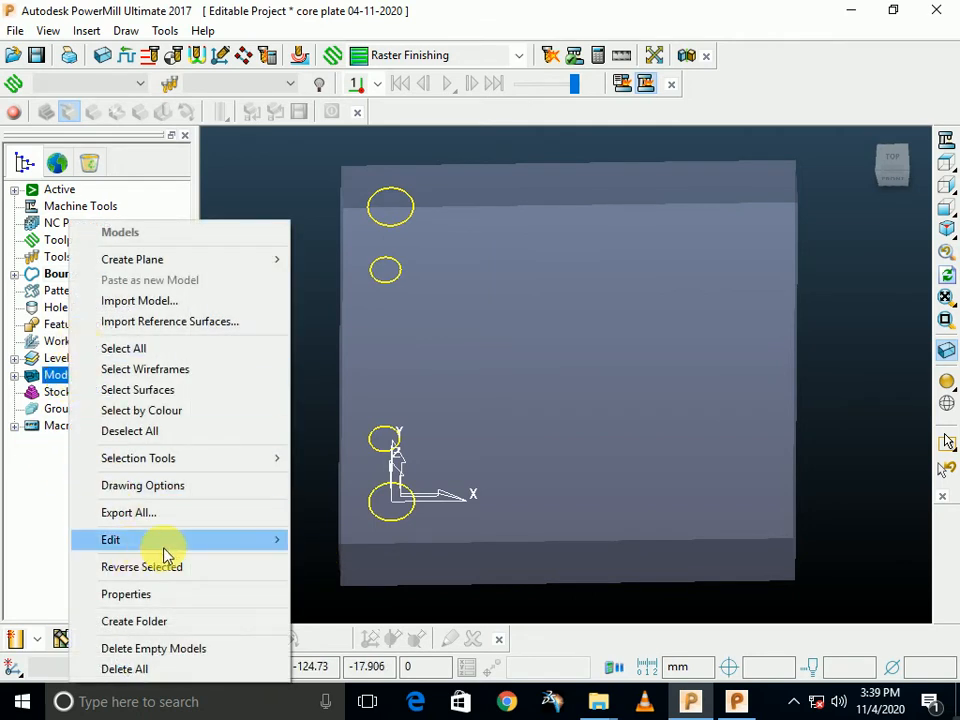
mouse_move(178, 262)
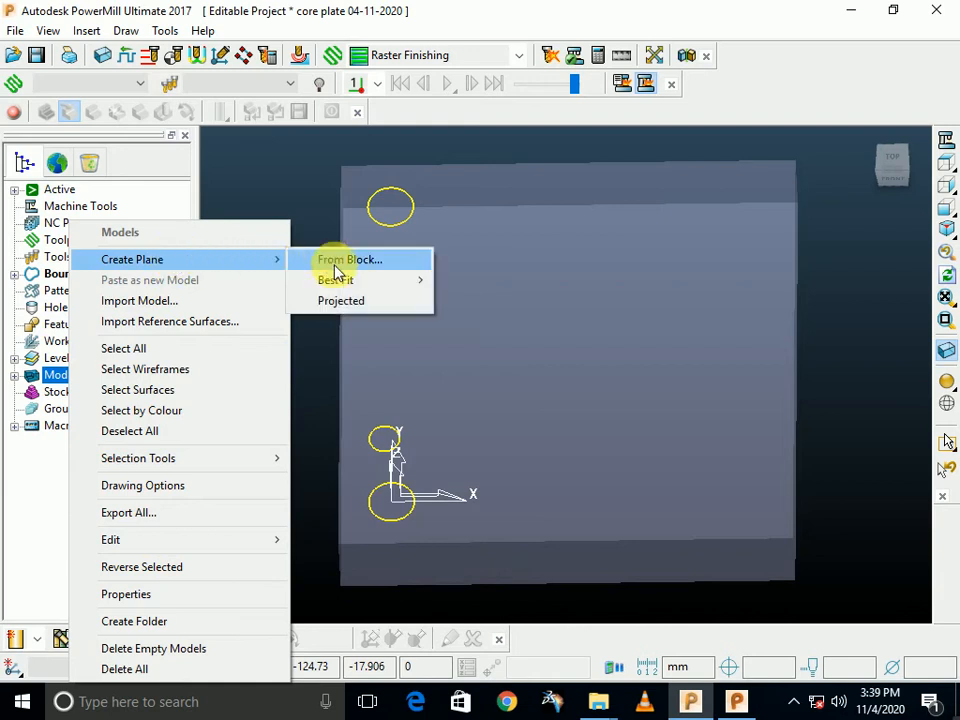
mouse_move(386, 283)
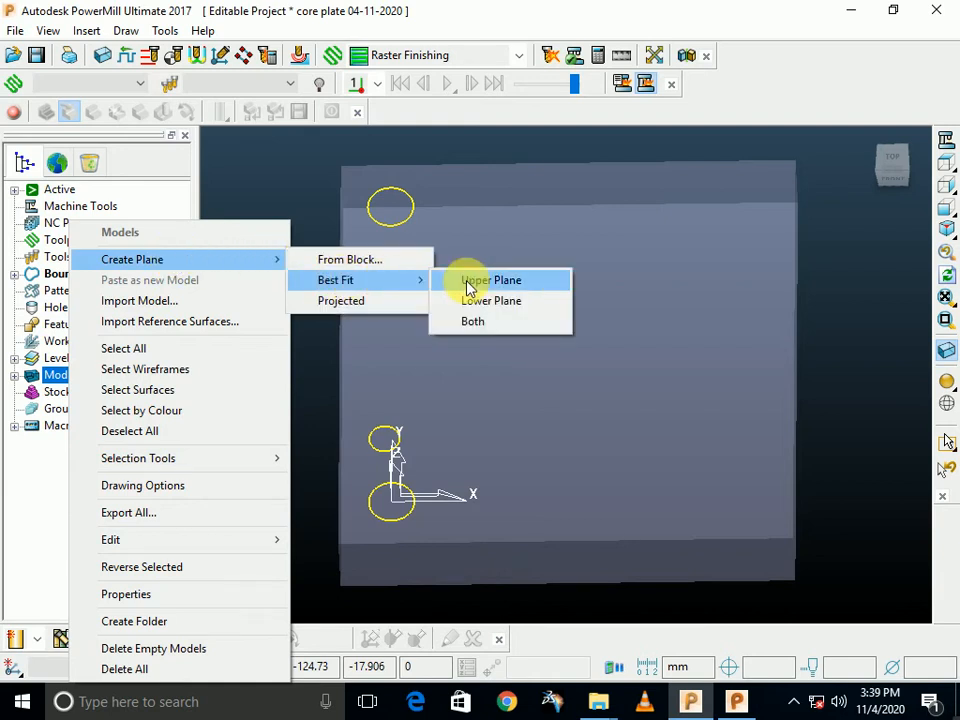
left_click(543, 184)
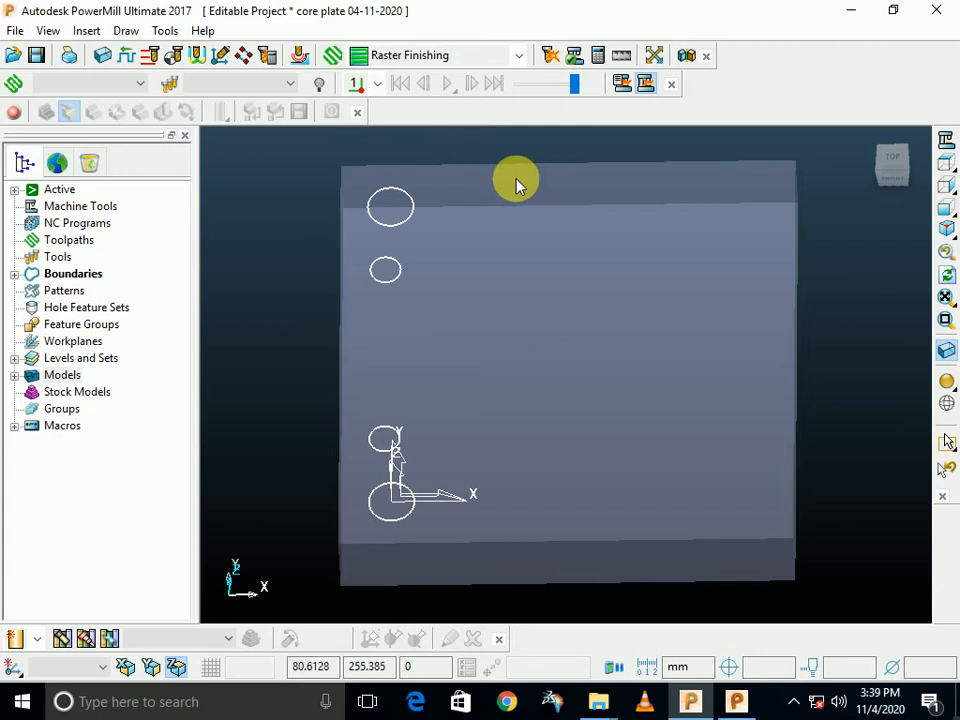
Create best fit upper planes from the four left-side hole circles of the boundary and restore model shading
left_click_drag(442, 170, 330, 548)
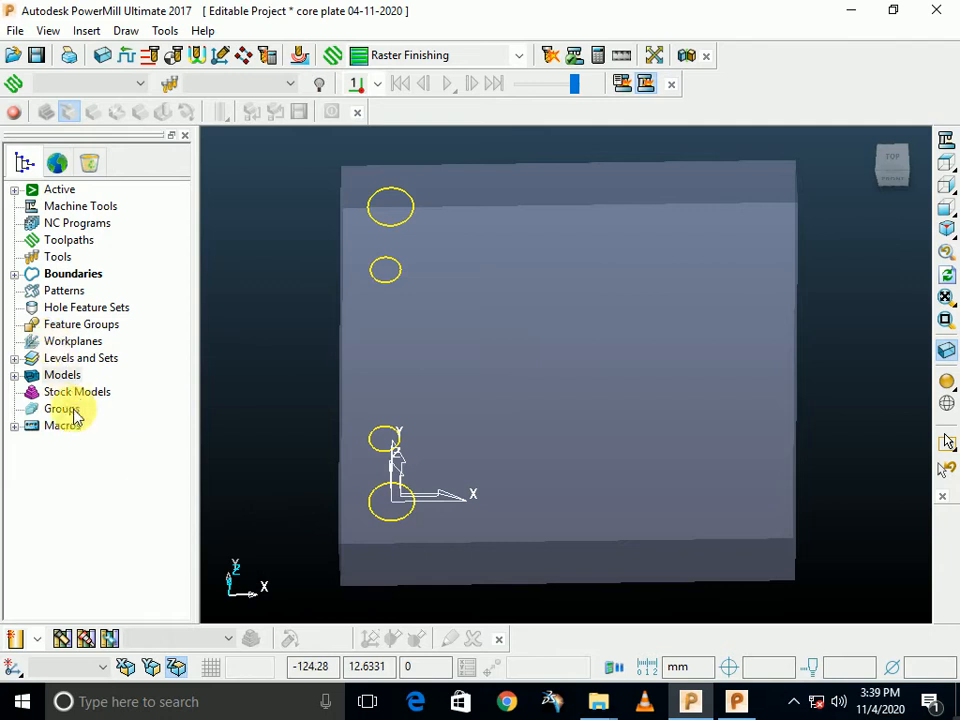
right_click(66, 378)
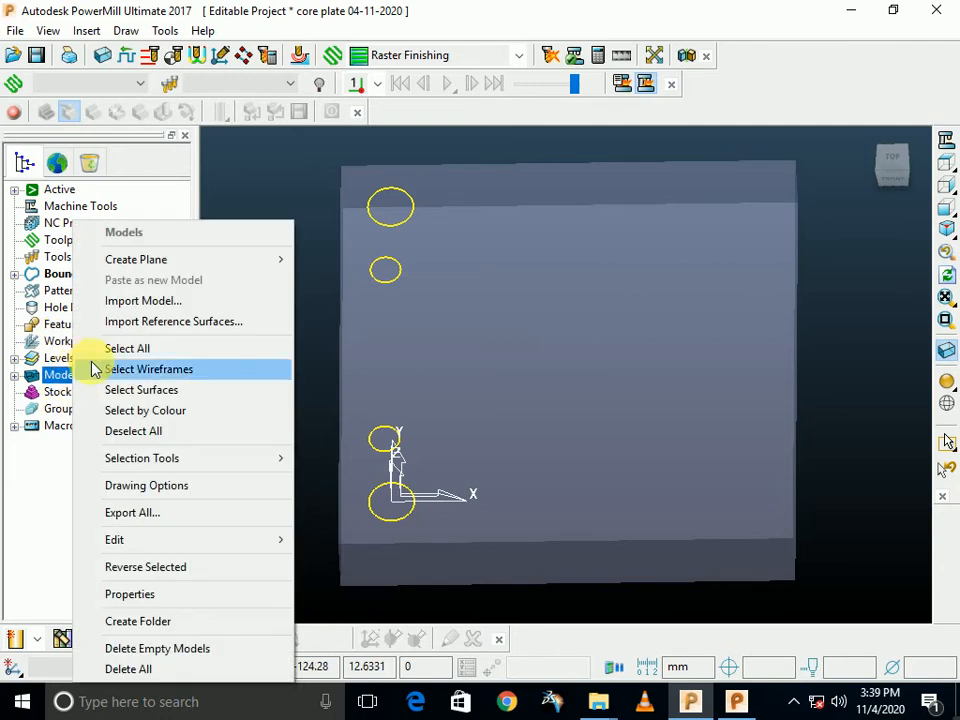
mouse_move(185, 266)
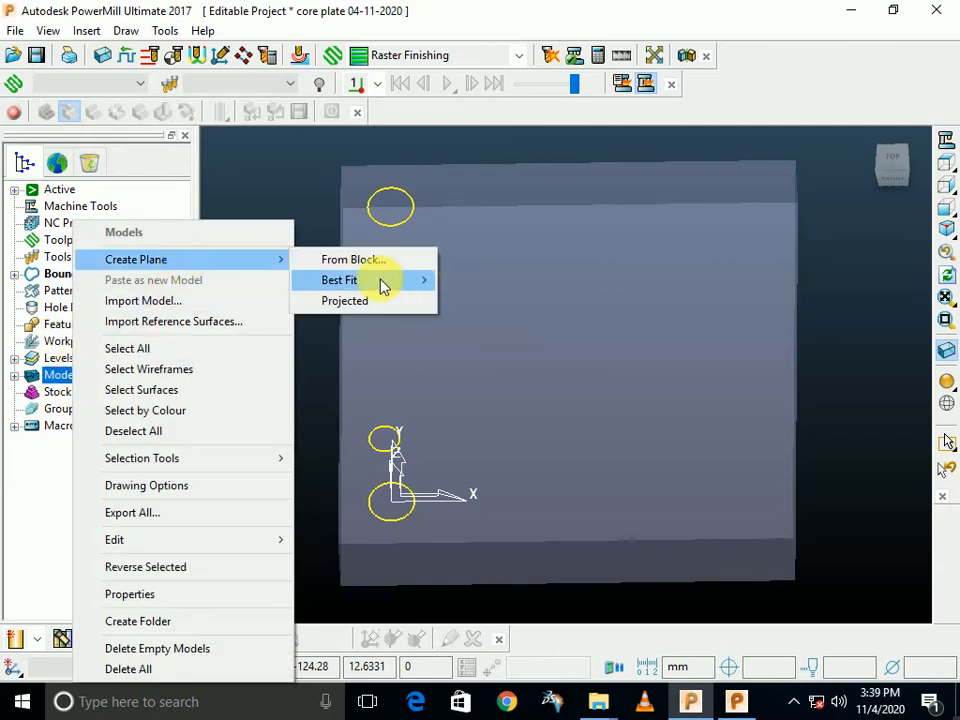
mouse_move(399, 283)
left_click(476, 282)
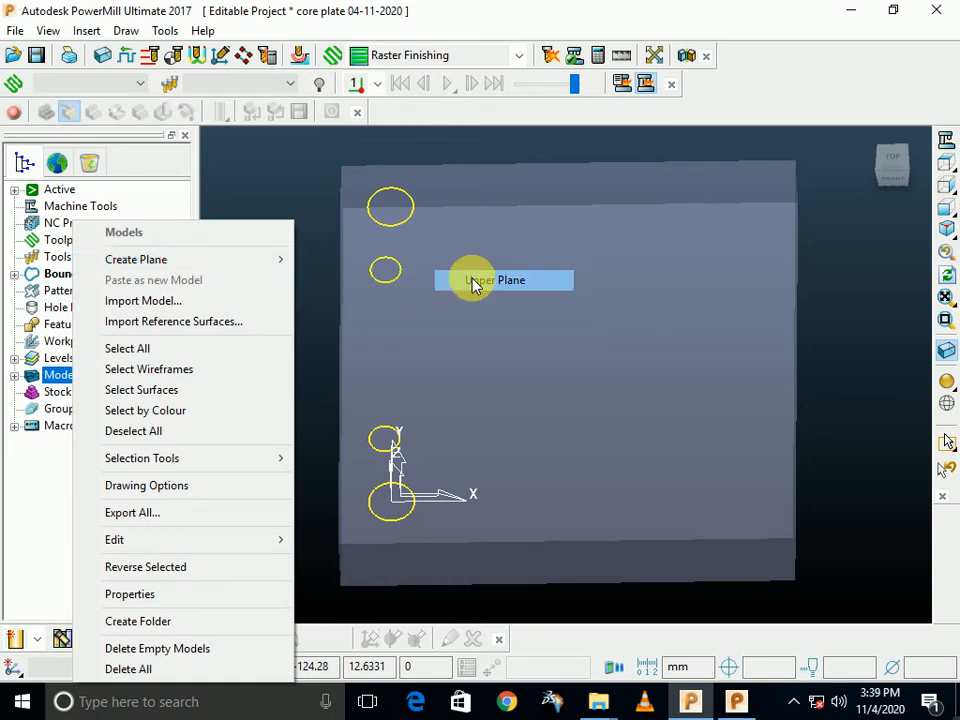
left_click(946, 381)
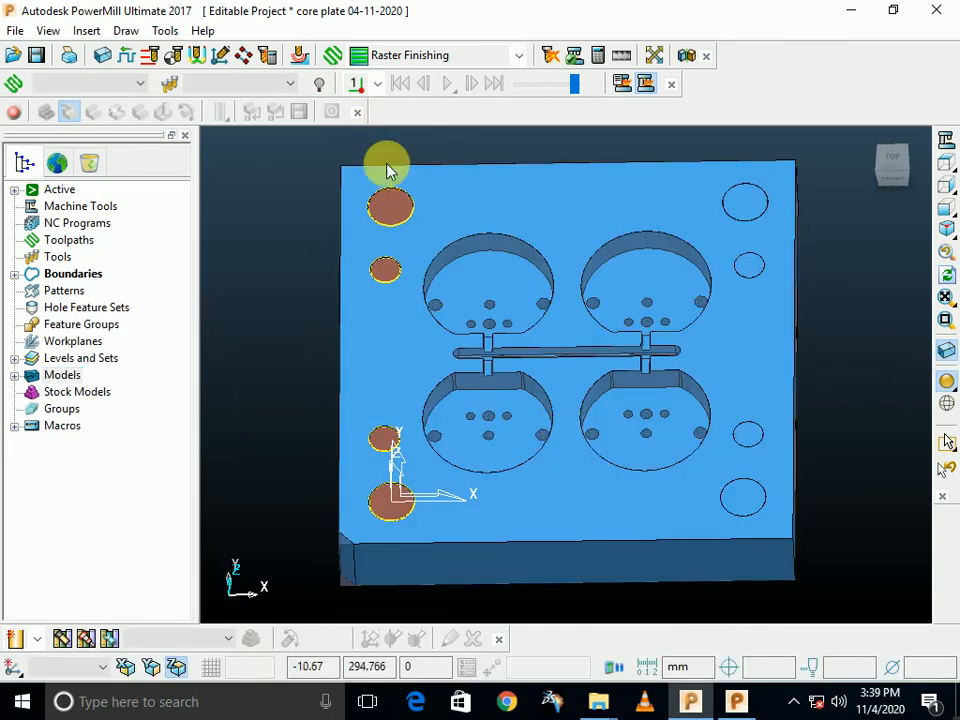
Select the four cap planes over the left-side holes and reverse their surface orientation
middle_click_drag(489, 343, 386, 403)
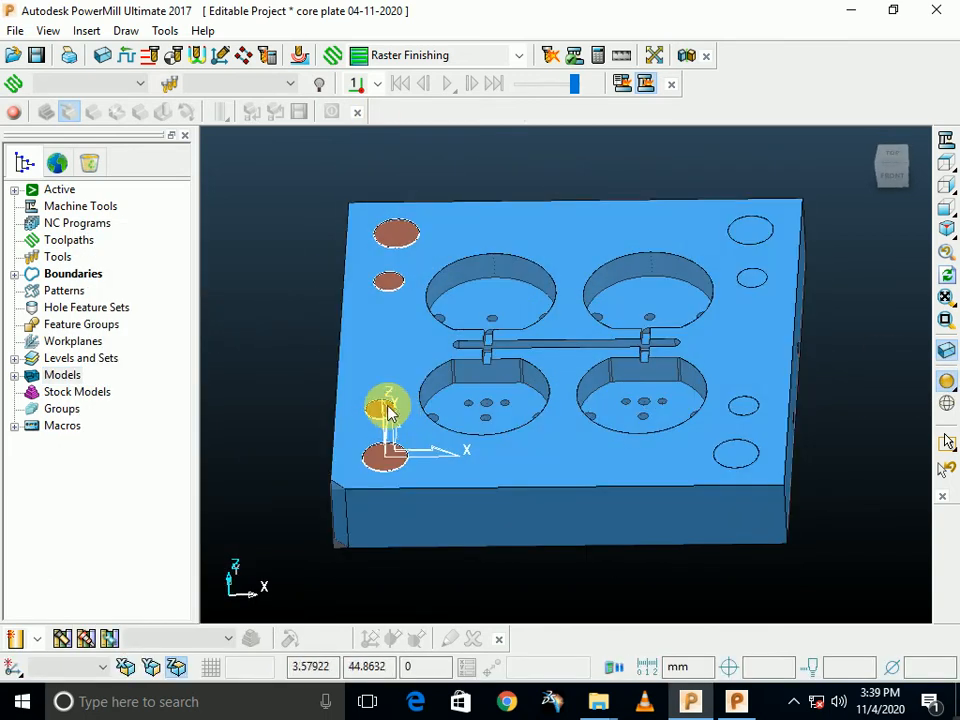
left_click(395, 241)
left_click(394, 278, "shift")
left_click(377, 403, "shift")
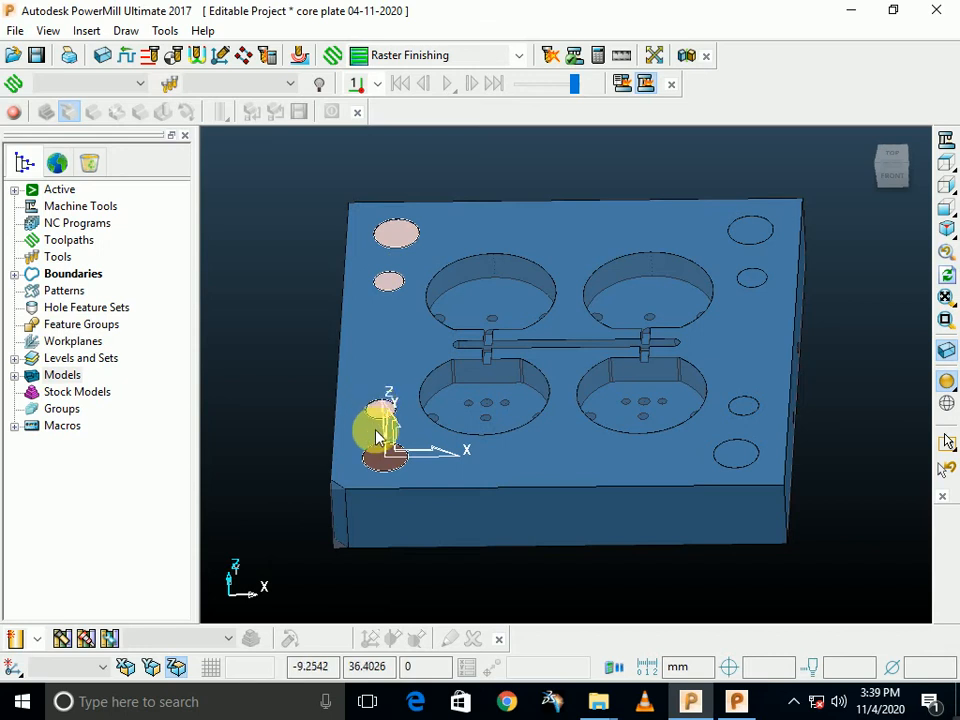
left_click(378, 457, "shift")
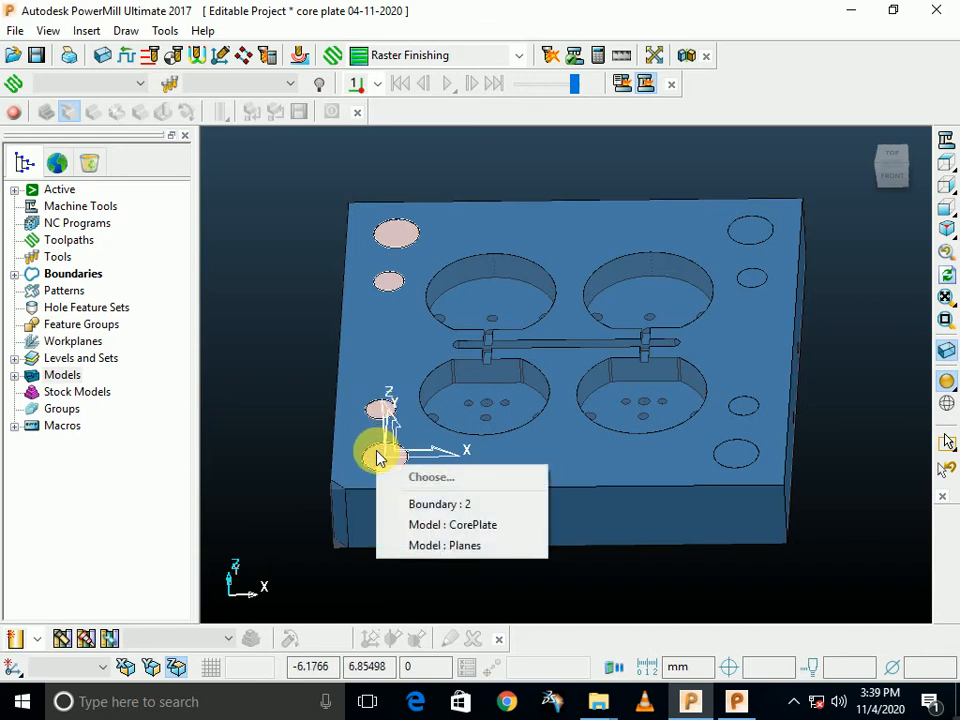
right_click(376, 451)
right_click(377, 455)
right_click(376, 408)
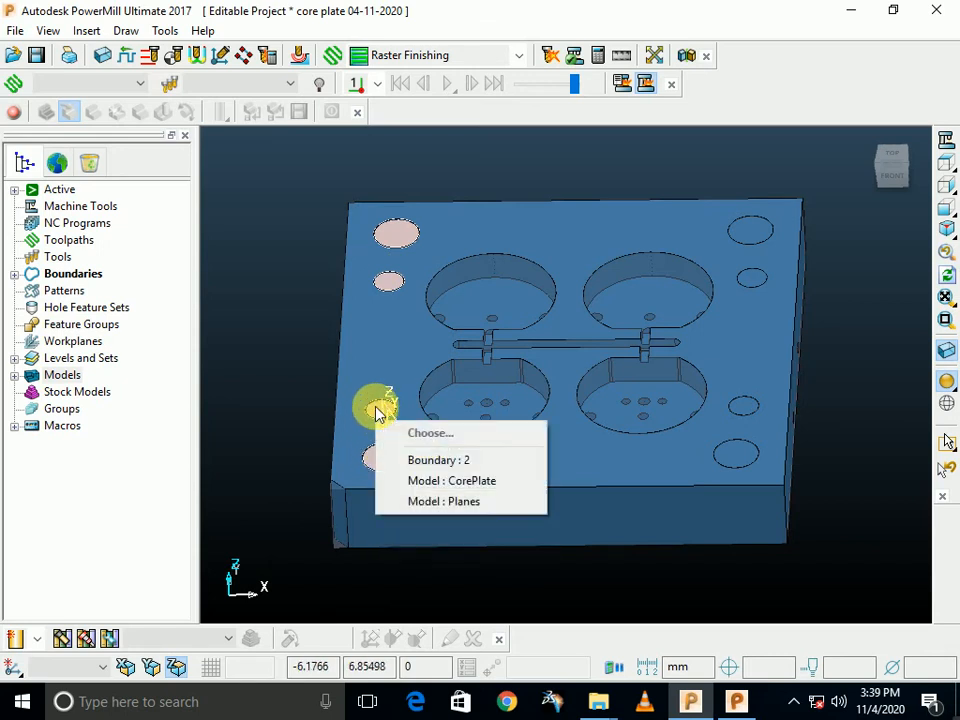
left_click(440, 502)
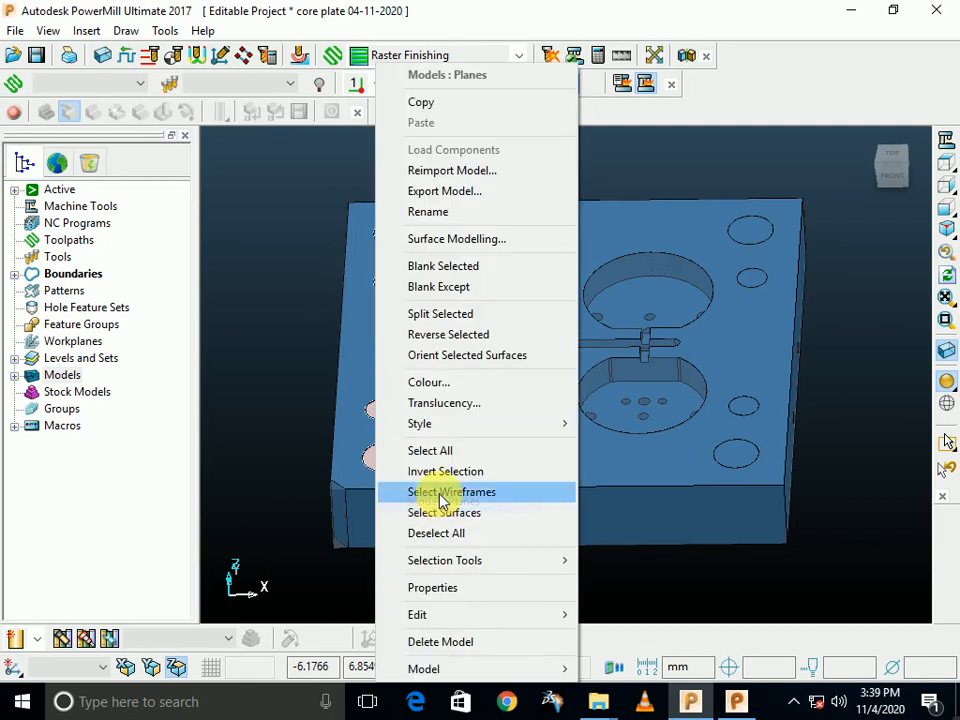
left_click(437, 343)
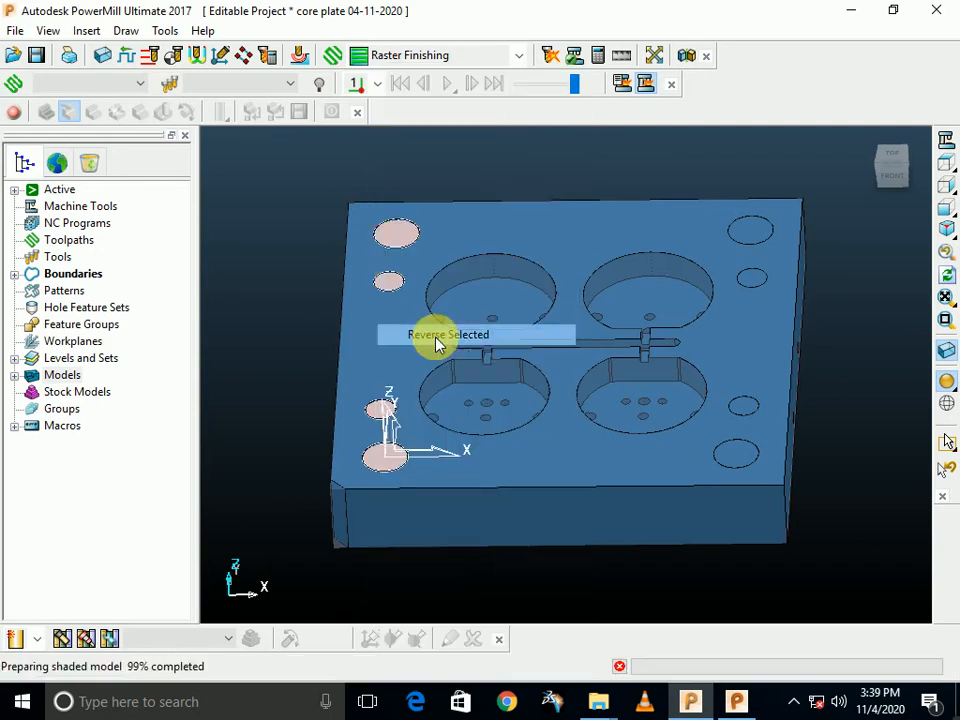
middle_click_drag(291, 339, 493, 482)
middle_click_drag(607, 382, 660, 330)
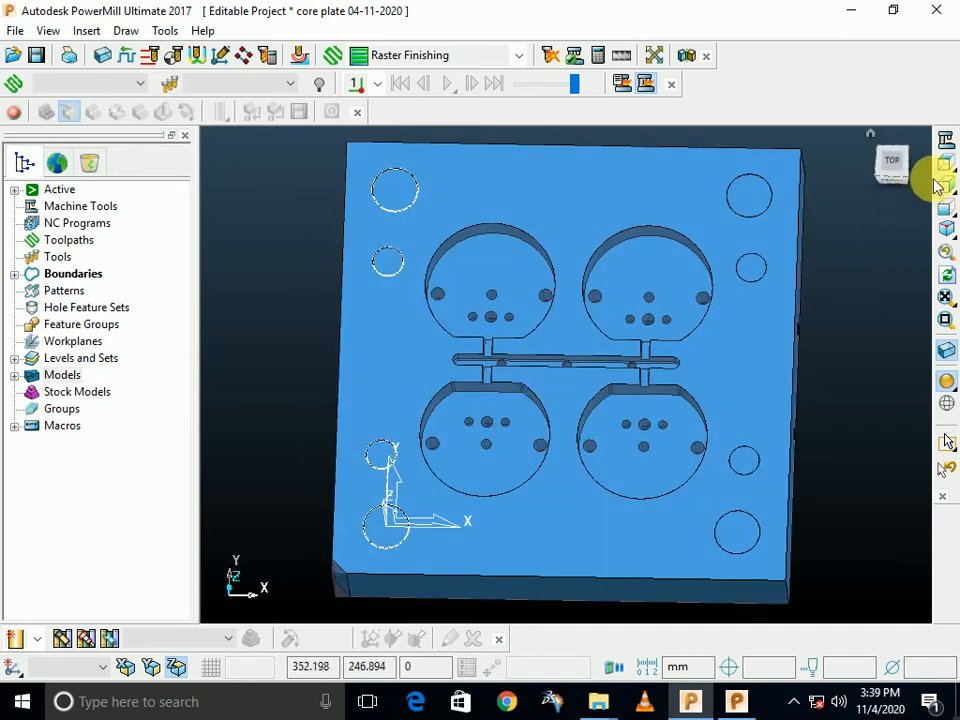
Delete all boundaries from the project, viewing the plate from the top
left_click(943, 162)
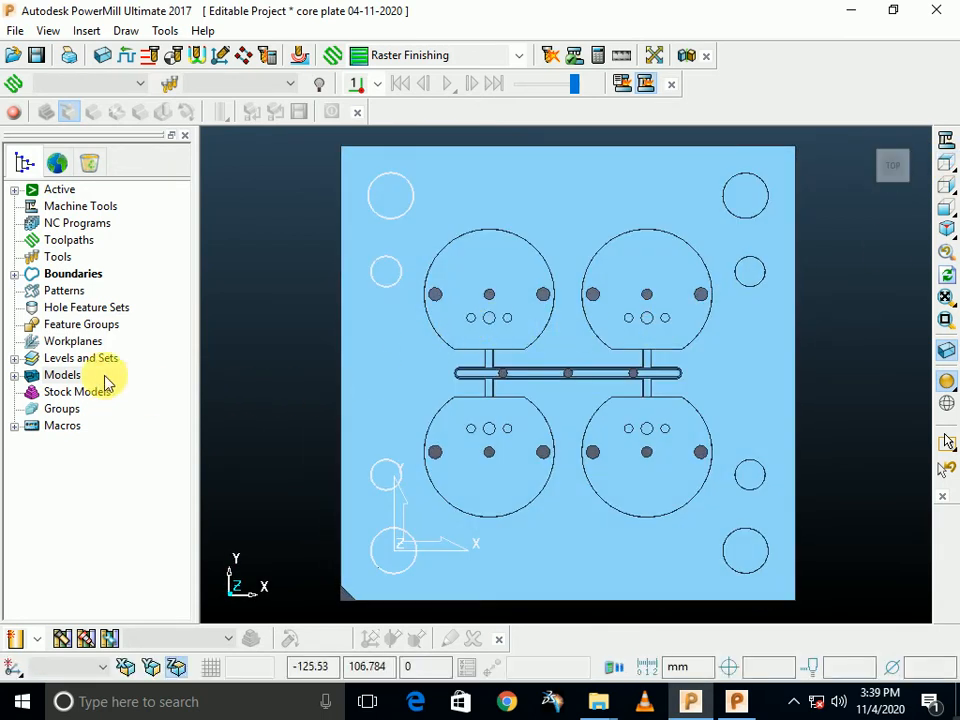
right_click(68, 277)
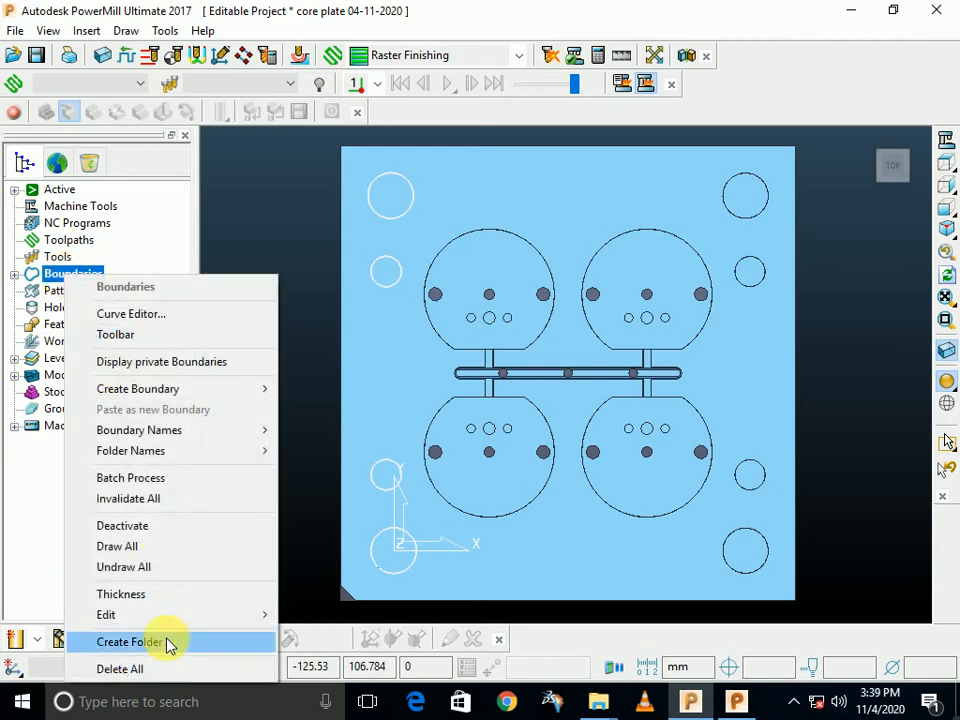
left_click(167, 668)
middle_click_drag(493, 428, 664, 287)
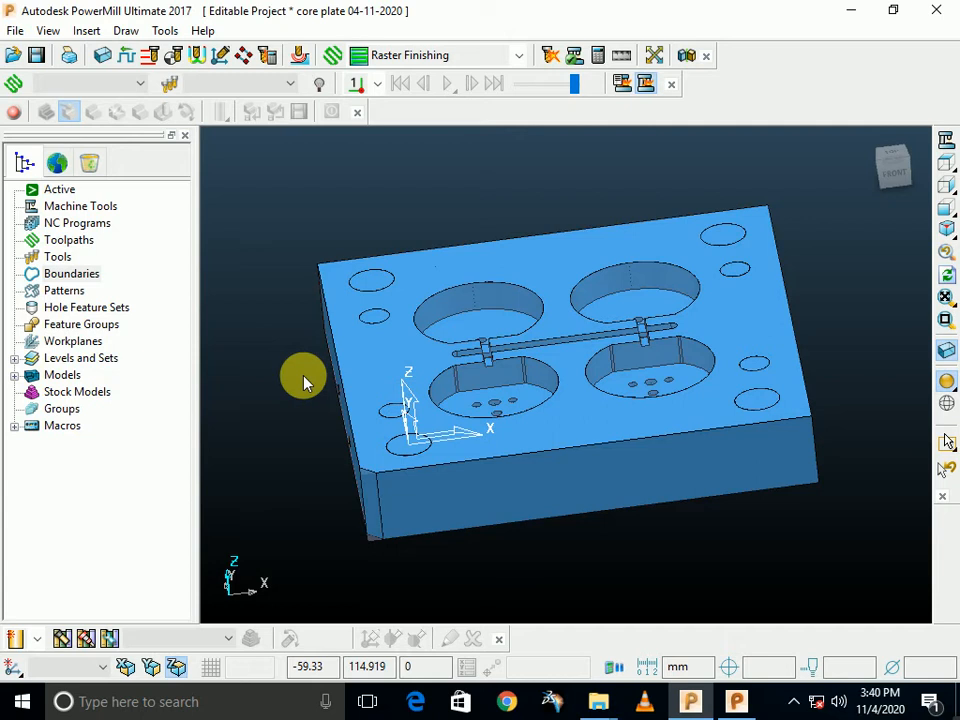
middle_click_drag(529, 465, 450, 218)
middle_click_drag(531, 300, 460, 556)
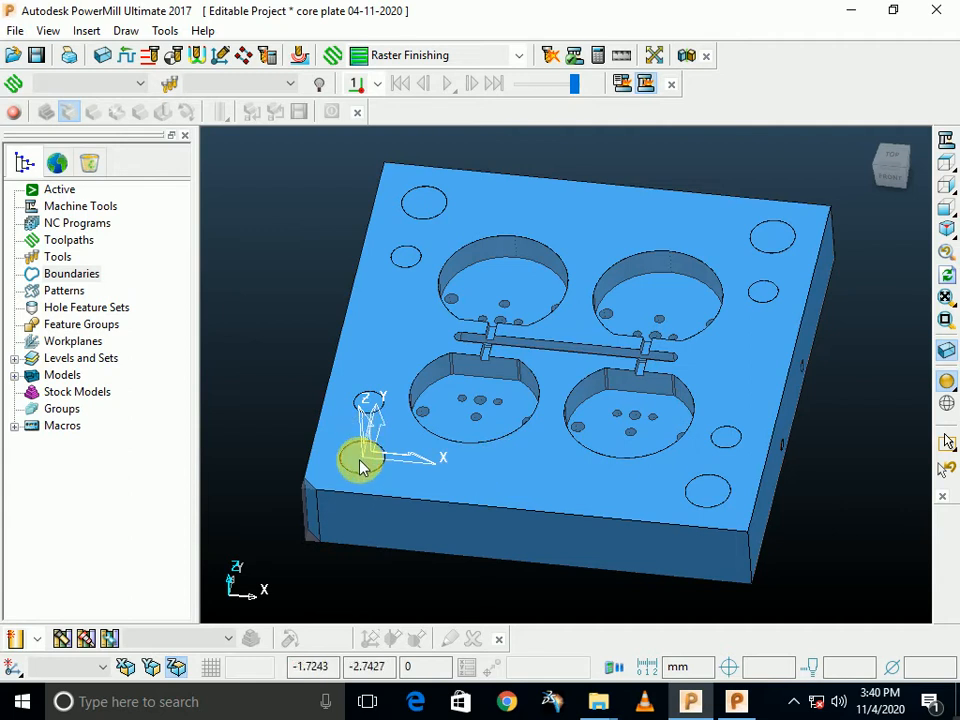
left_click(945, 163)
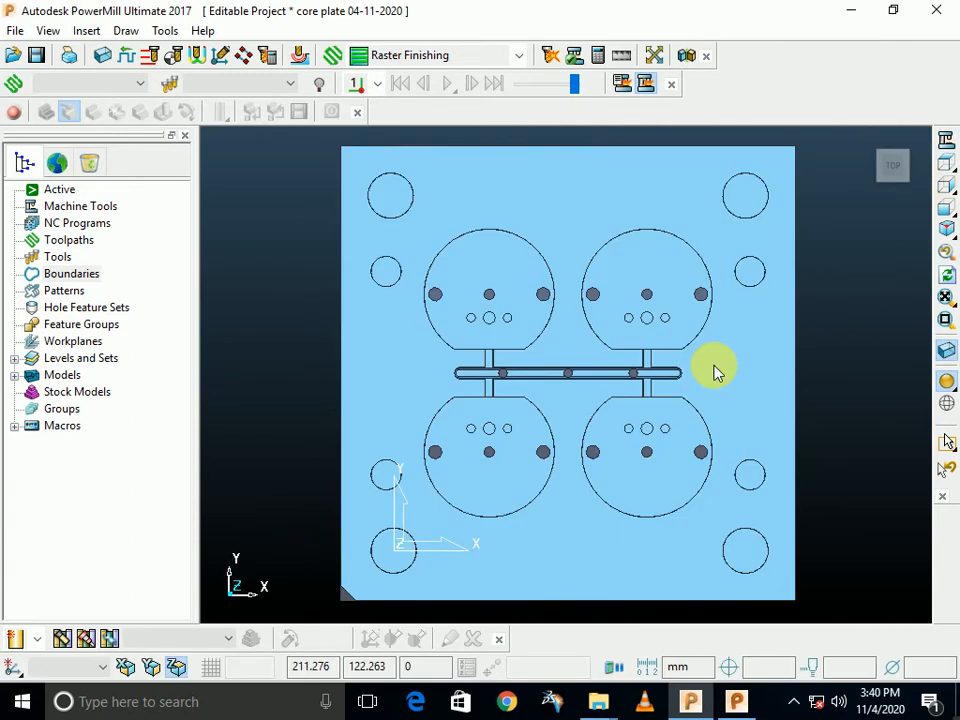
middle_click_drag(692, 439, 660, 317)
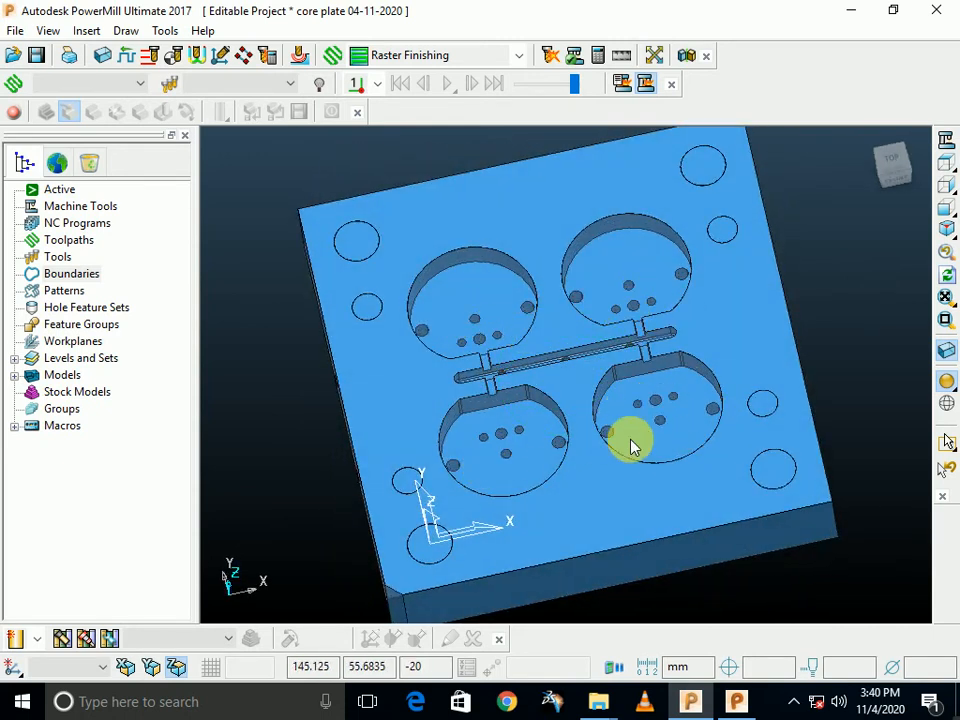
middle_click_drag(631, 445, 657, 481)
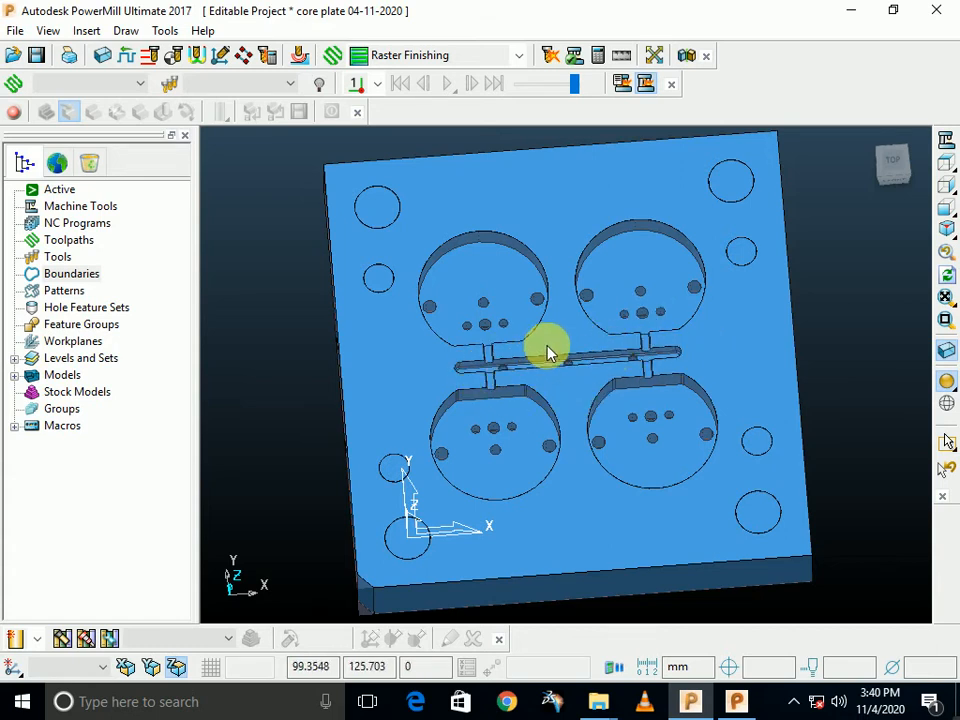
Select the plate's top face and switch to PowerMill Modelling to edit it
left_click(733, 350)
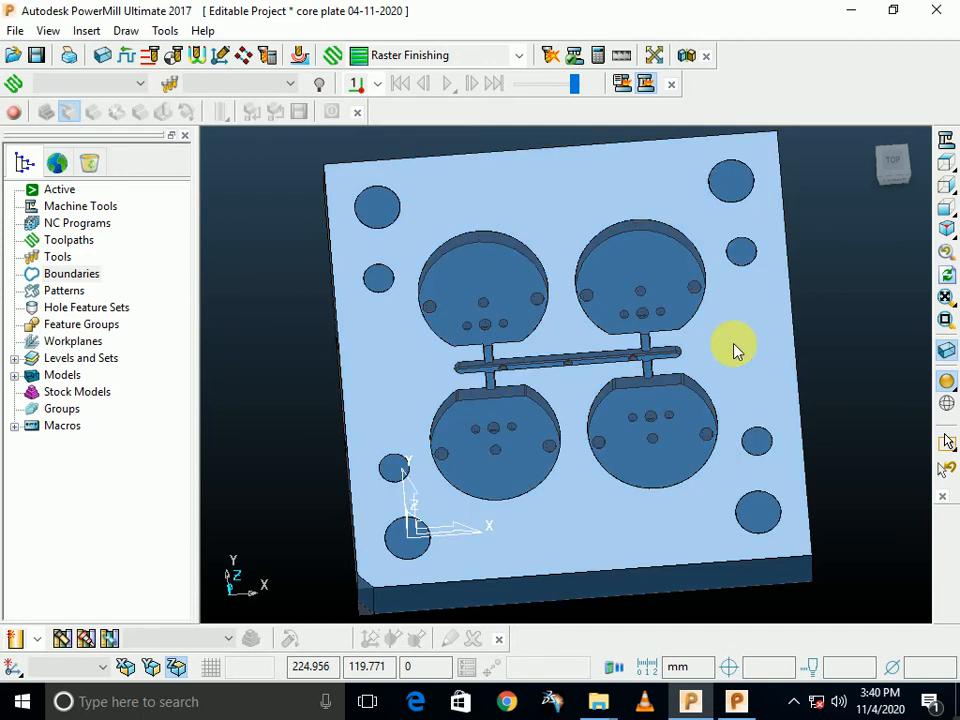
right_click(735, 349)
left_click(764, 243)
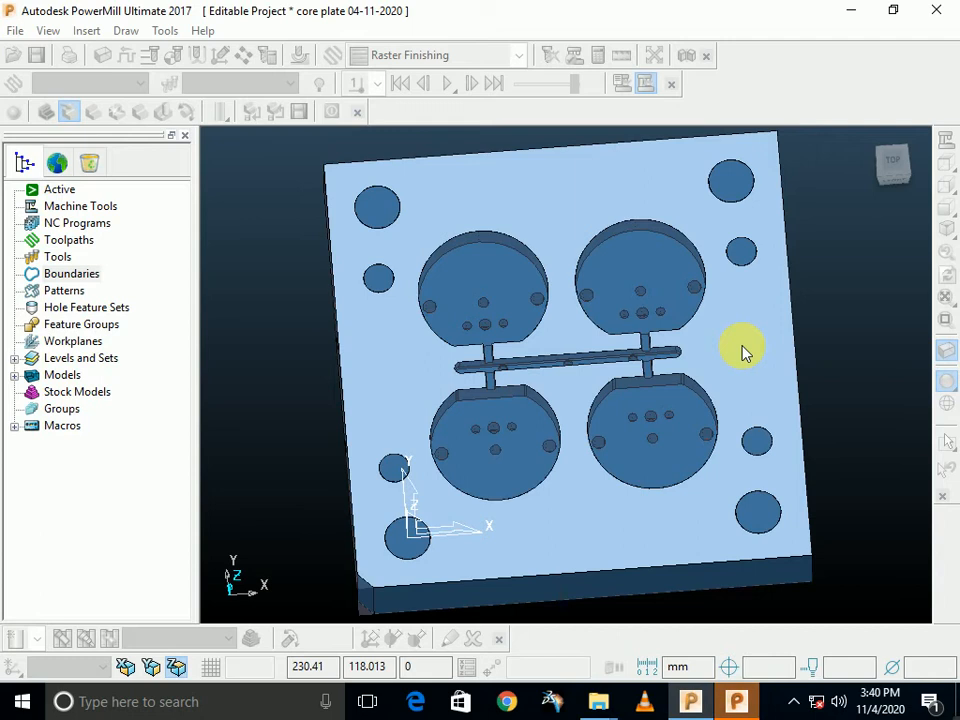
left_click(740, 700)
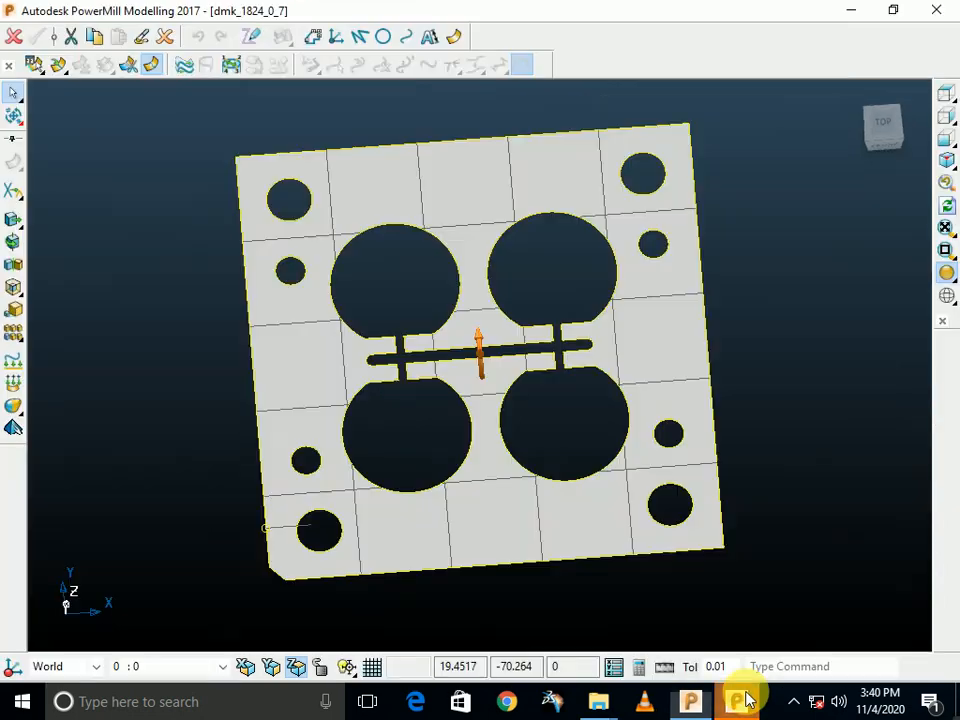
Draw single lines across the upper and lower gate openings of the runner's right branch, each 6 mm between the corner key points
scroll(555, 335, "up", 6)
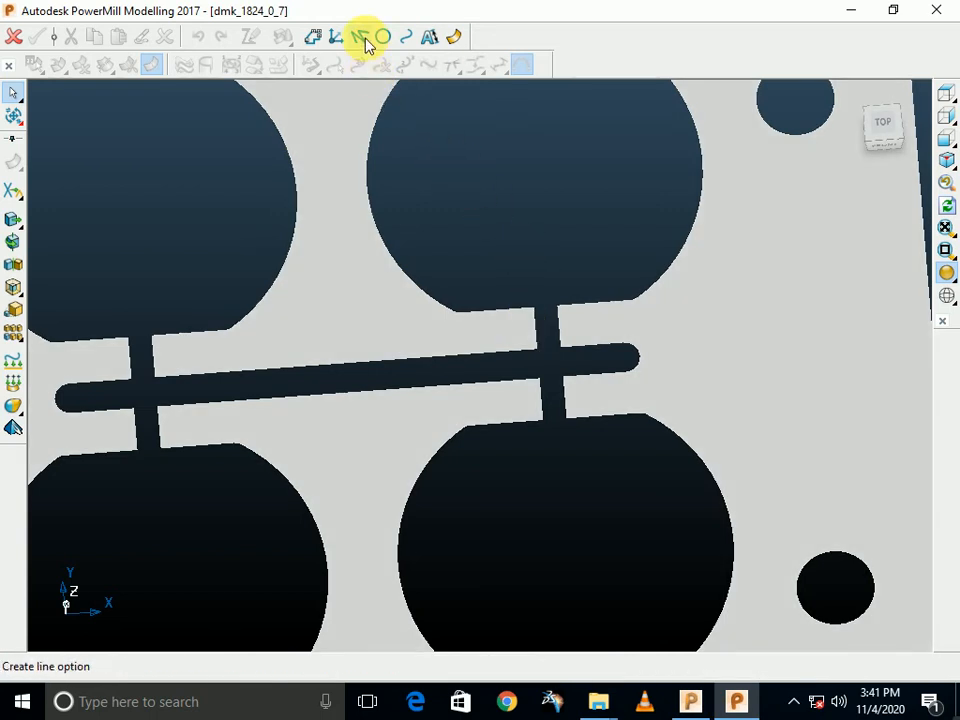
left_click(360, 36)
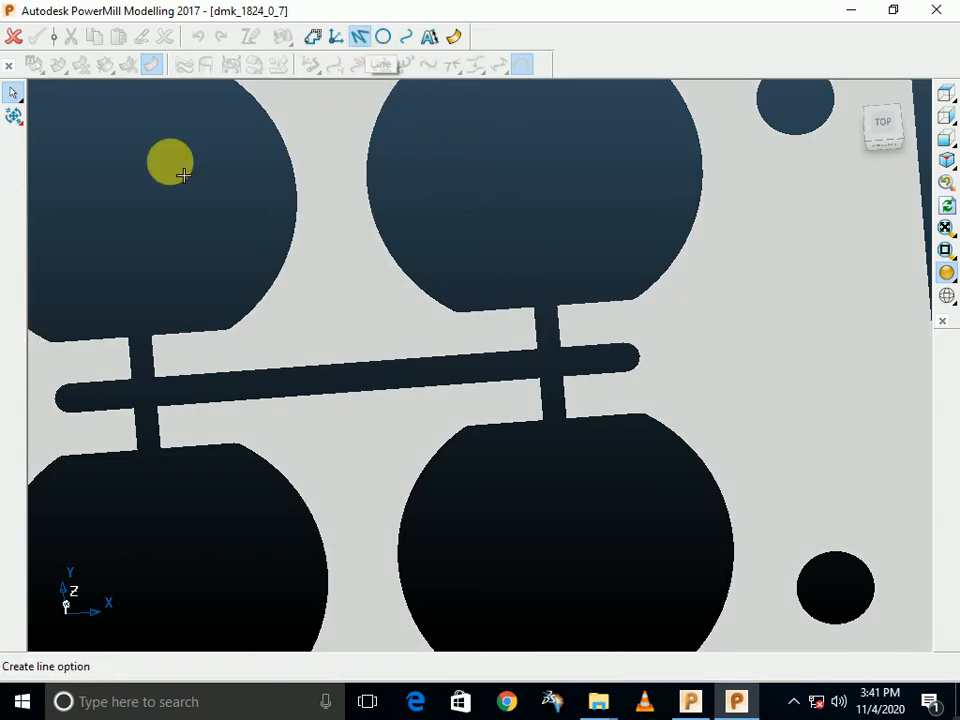
left_click(13, 145)
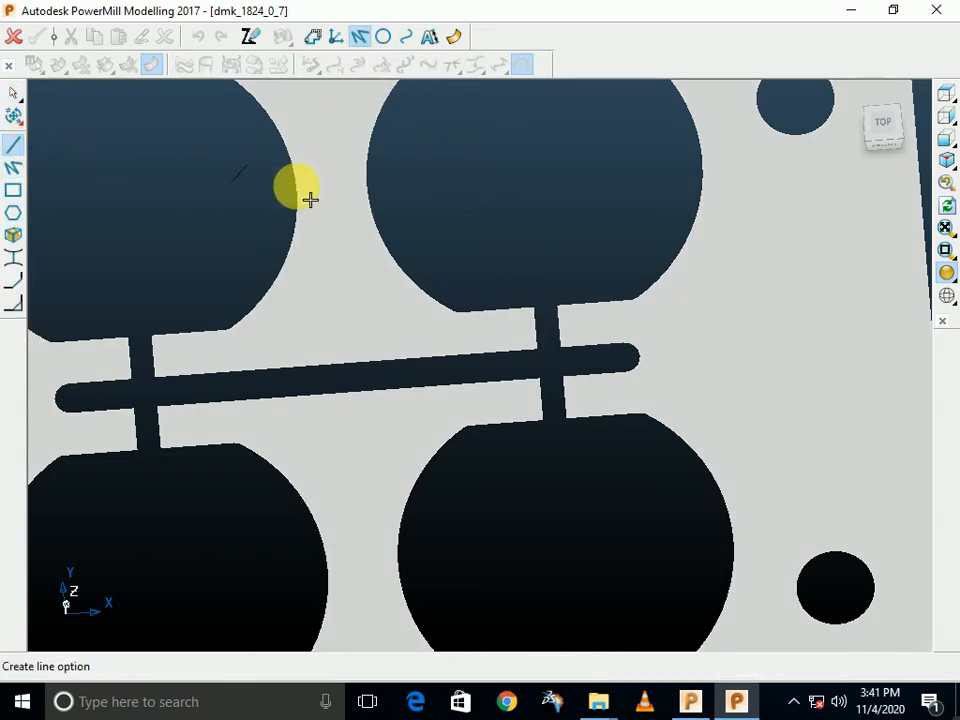
scroll(542, 335, "up", 4)
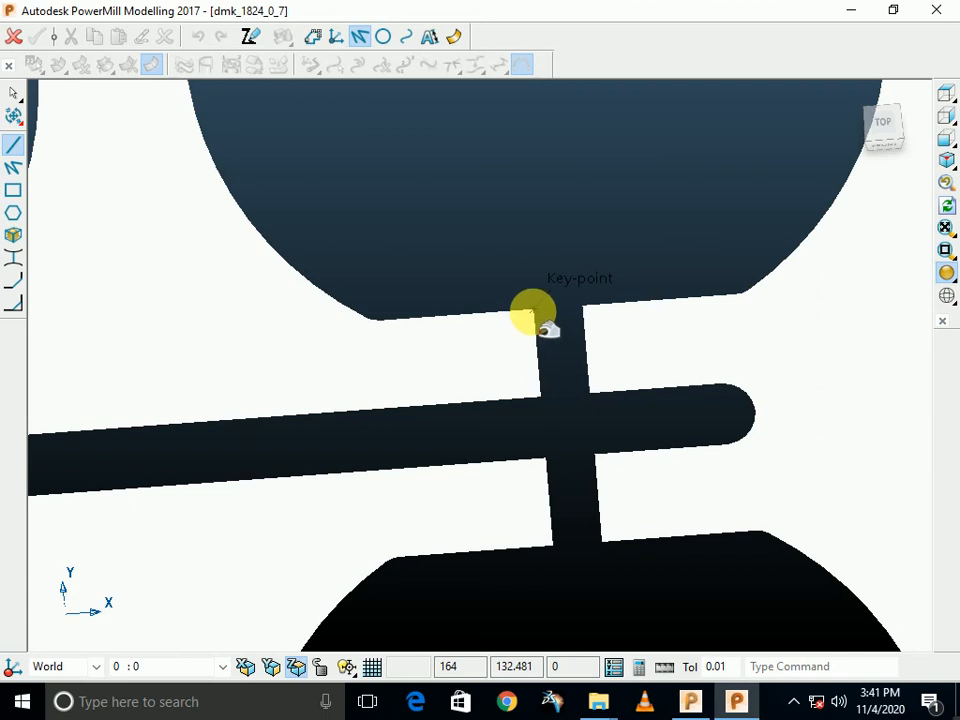
left_click(542, 322)
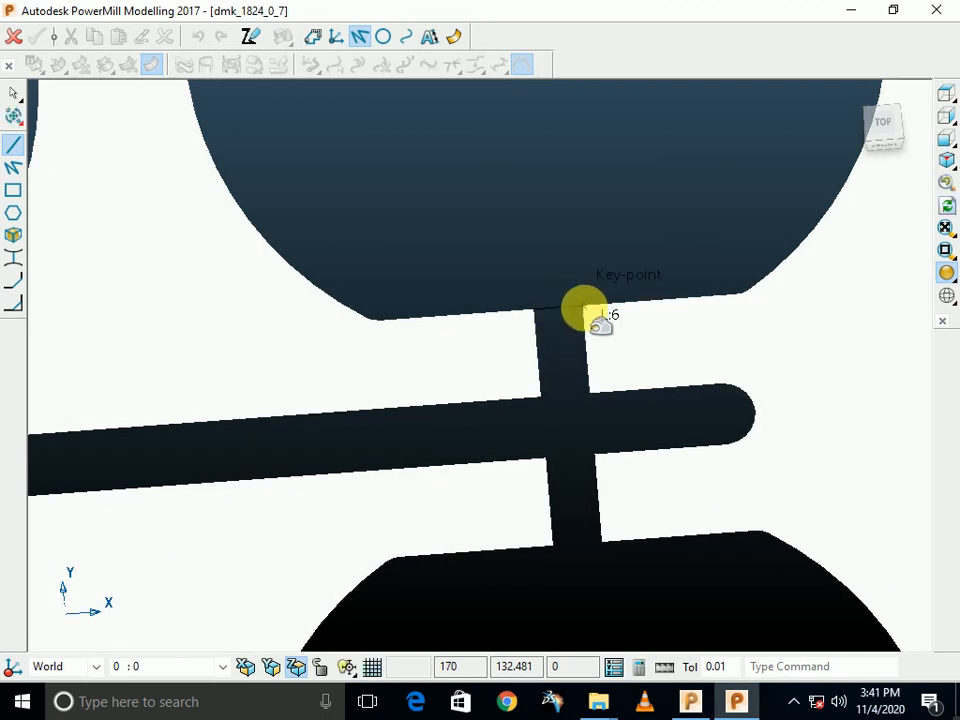
left_click(584, 308)
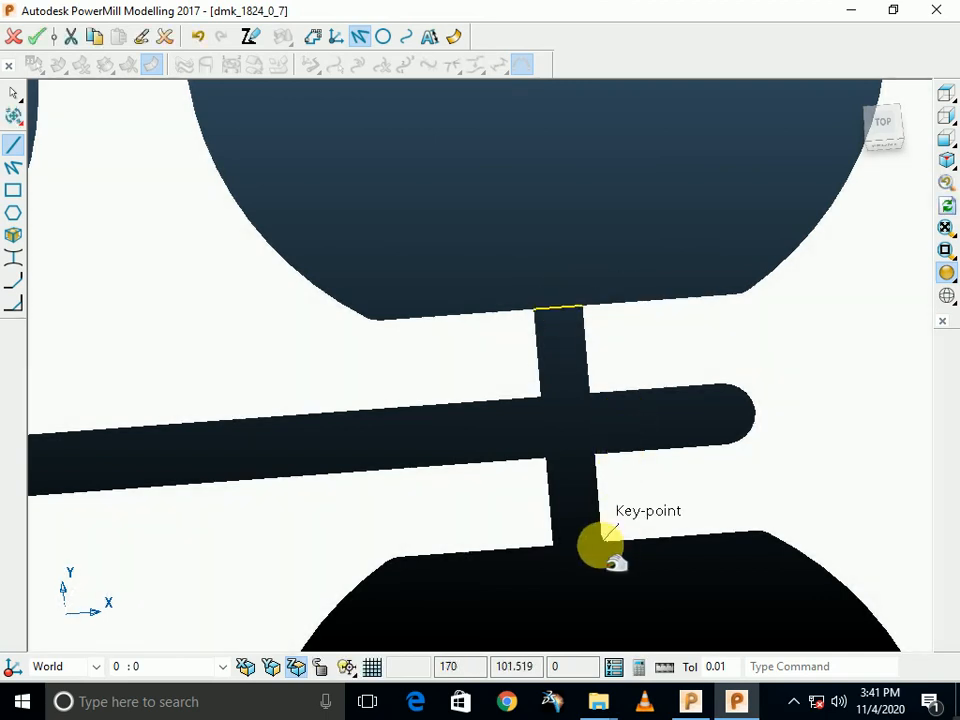
left_click(601, 545)
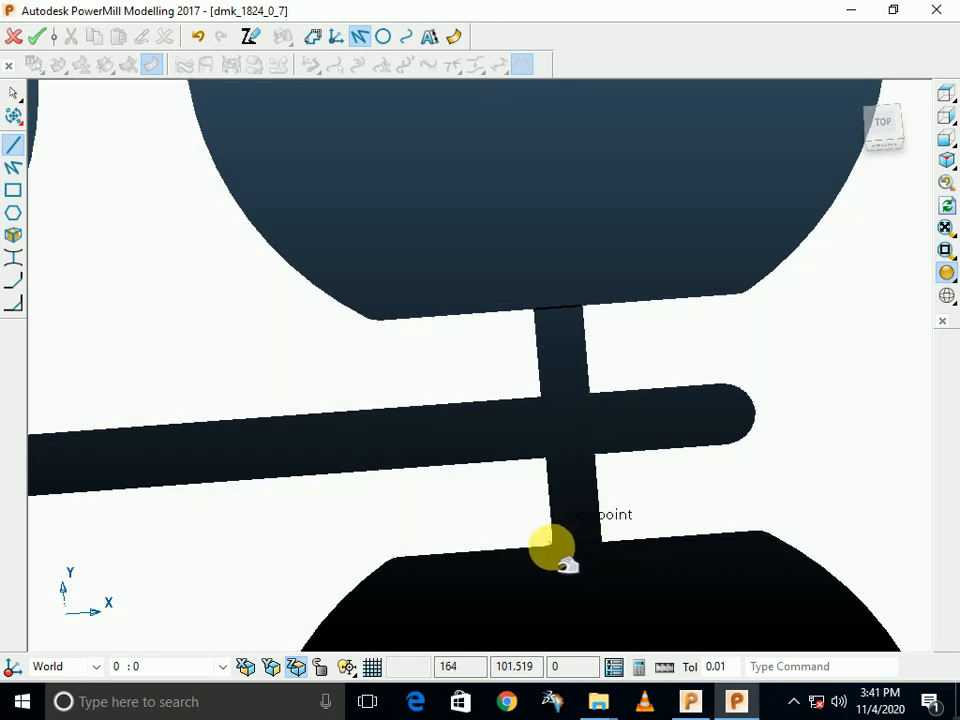
left_click(552, 547)
Draw single lines across the lower and upper gate openings of the runner's left branch, snapping to the corner key points
scroll(642, 463, "down", 3)
middle_click_drag(602, 455, 885, 419, "shift")
middle_click_drag(365, 441, 528, 440, "shift")
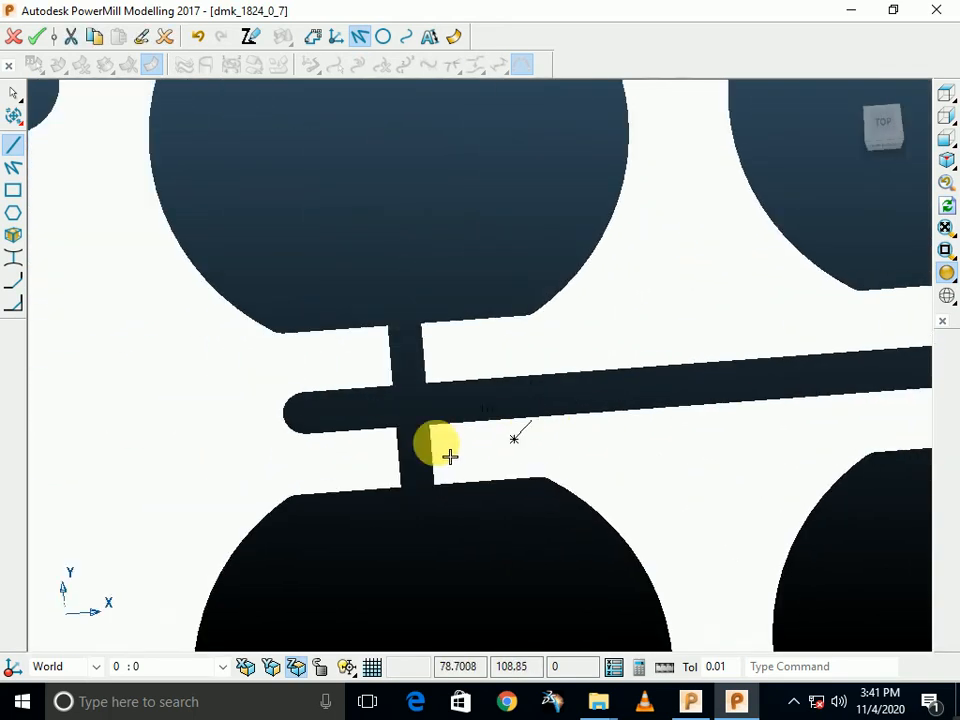
scroll(445, 465, "up", 4)
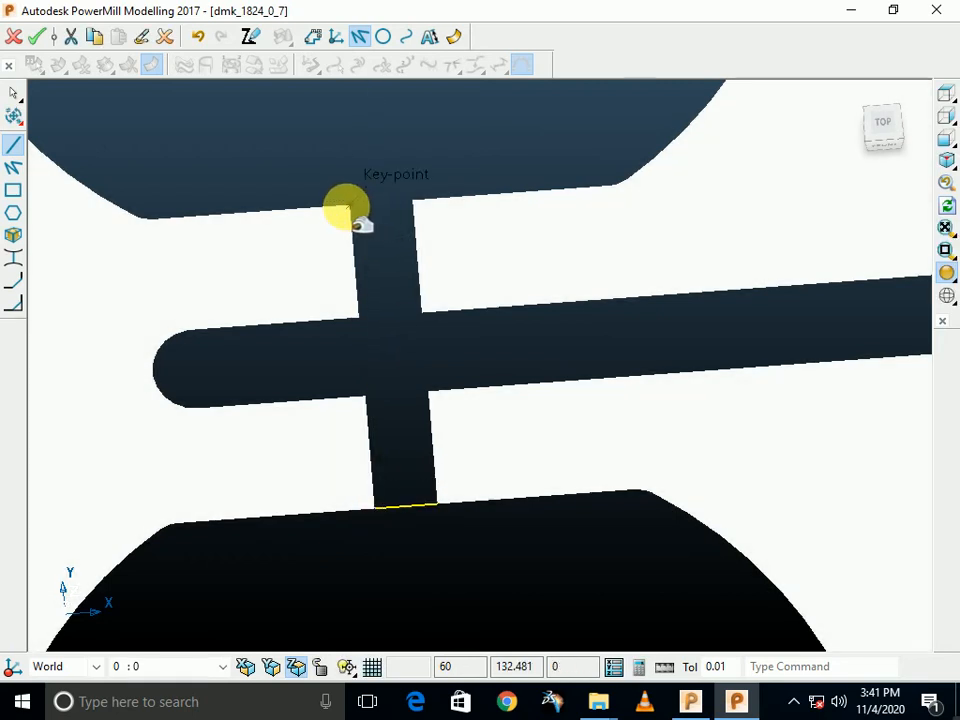
left_click(350, 207)
left_click(413, 201)
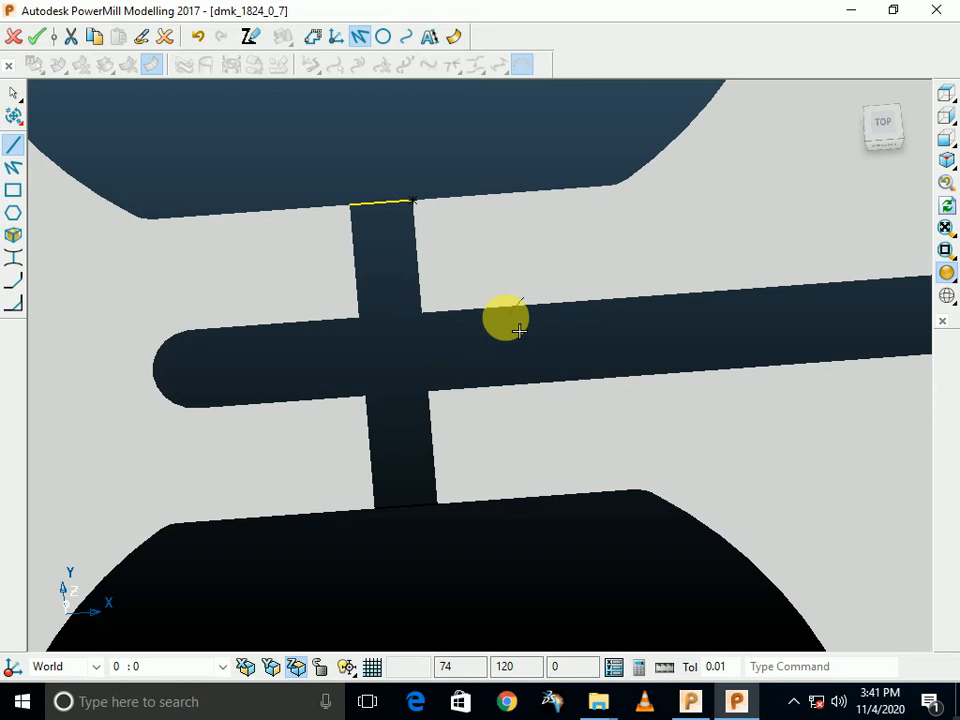
Start a composite curve around the runner's left end and route it across the lower left gate line onto the lower runner edge
key("ctrl+w")
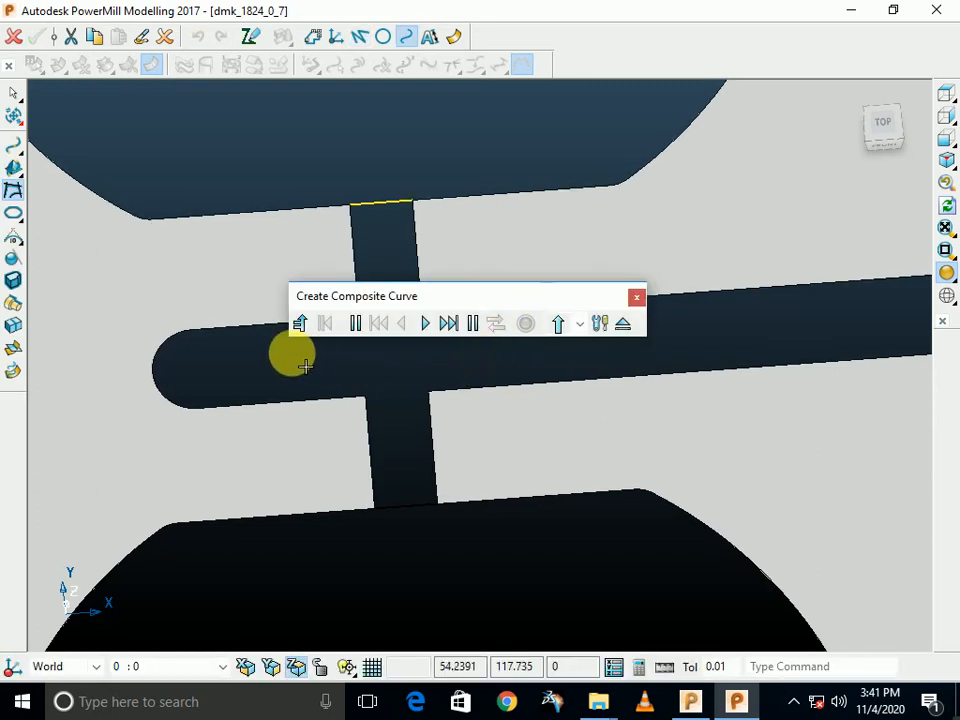
left_click(241, 328)
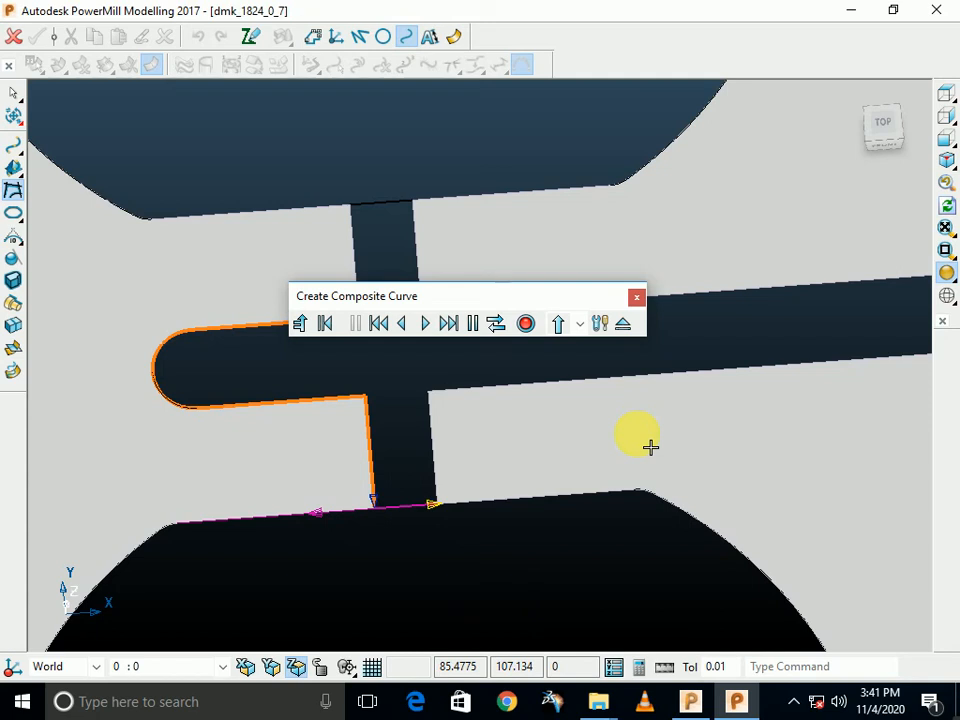
left_click(494, 325)
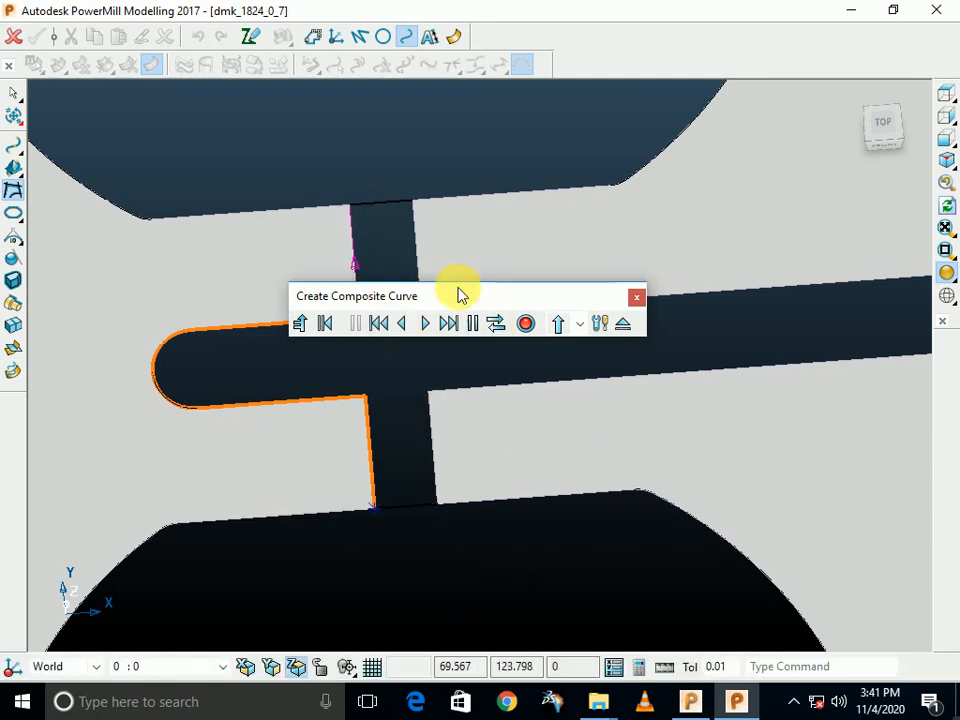
left_click_drag(456, 291, 493, 125)
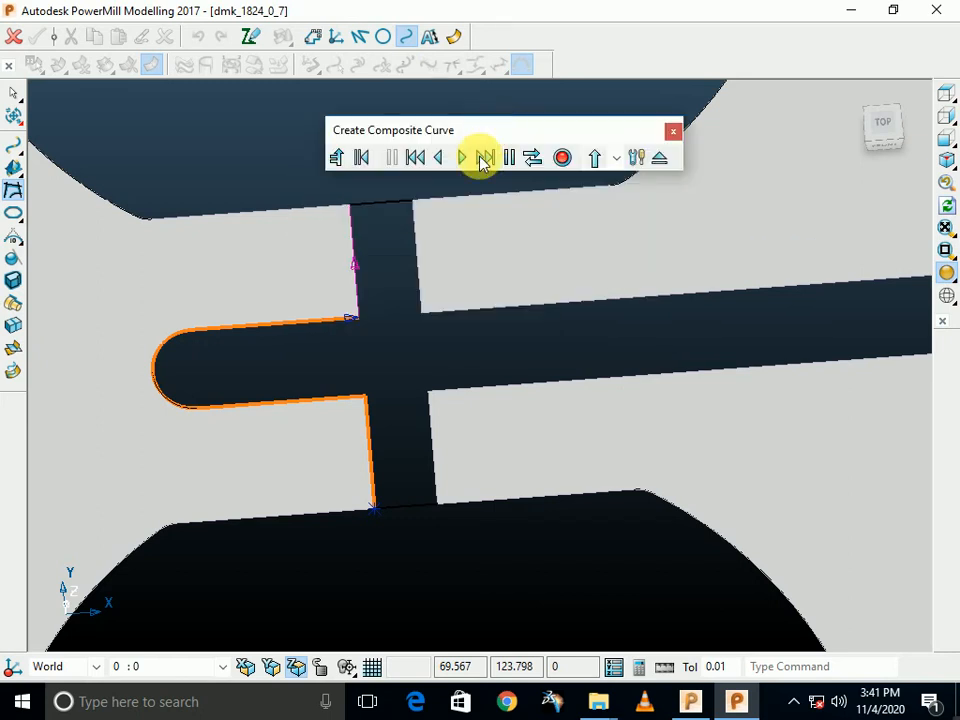
left_click(532, 157)
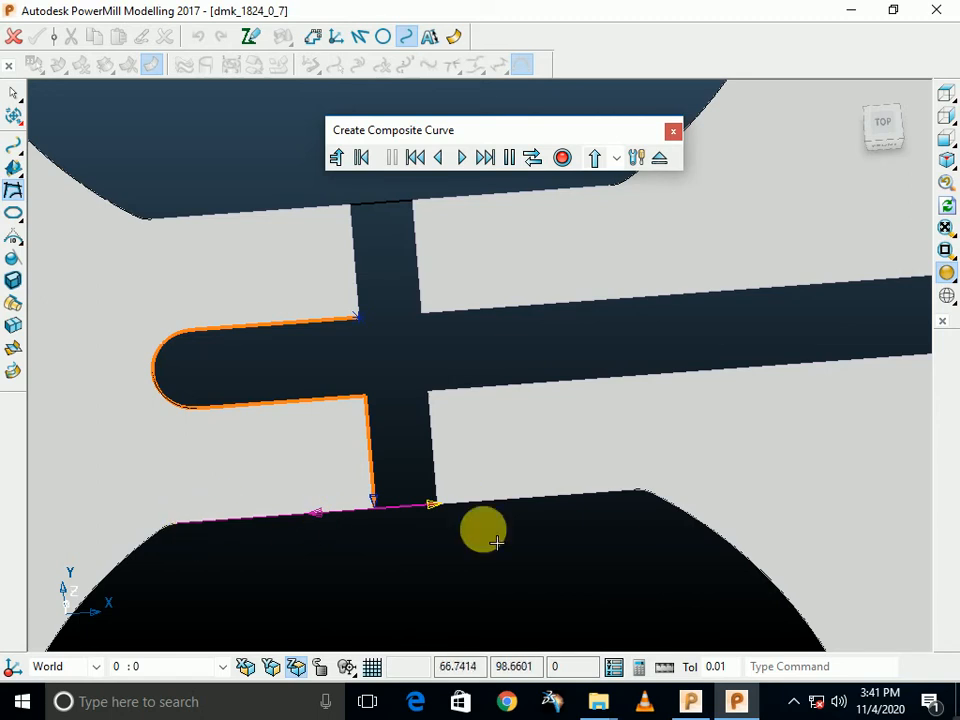
left_click(450, 514)
left_click(442, 454)
Extend the composite curve around the runner's right branch and end, crossing both right gate lines back onto the upper runner edge
scroll(707, 413, "down", 4)
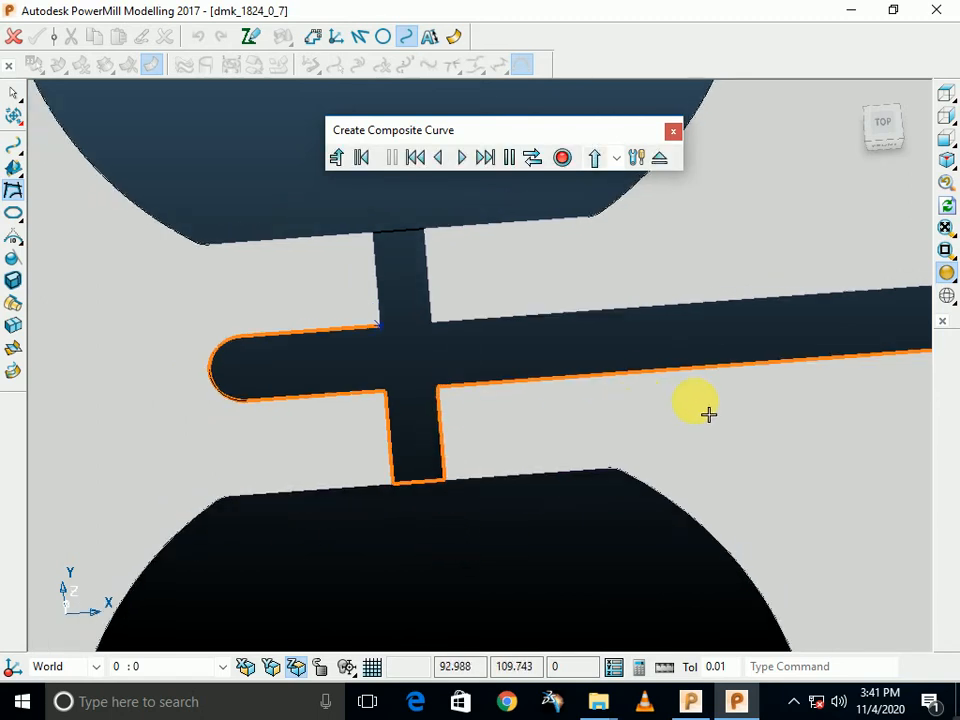
scroll(709, 463, "down", 1)
middle_click_drag(712, 474, 321, 514, "shift")
left_click(581, 443)
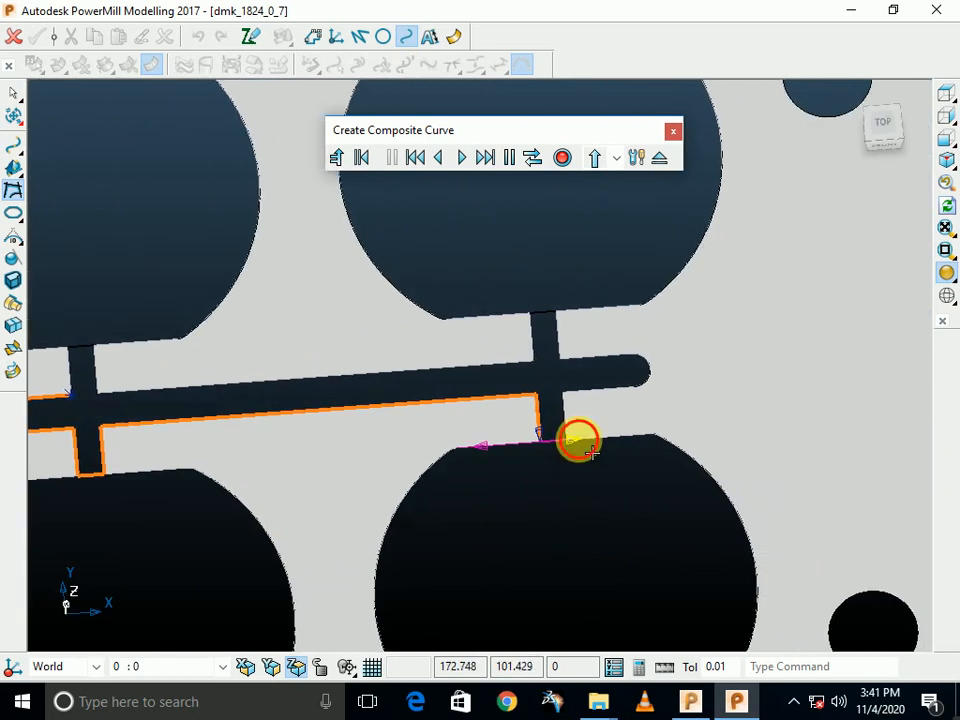
left_click(568, 390)
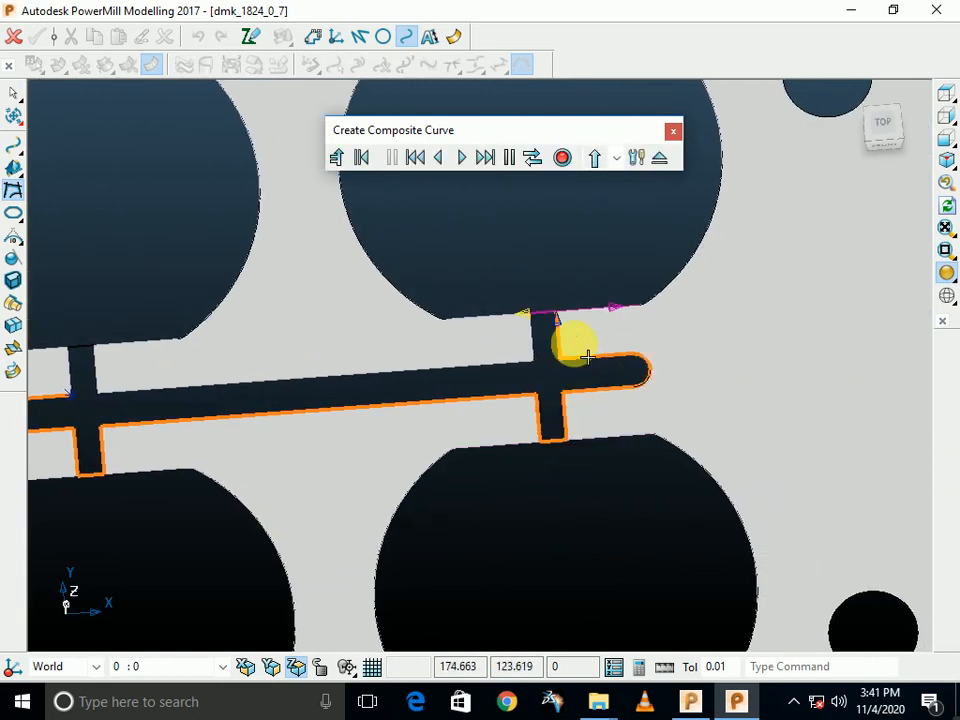
left_click(531, 316)
left_click(531, 366)
Close the composite curve across the upper left gate line, save it and finish the curve creation
scroll(390, 409, "down", 4)
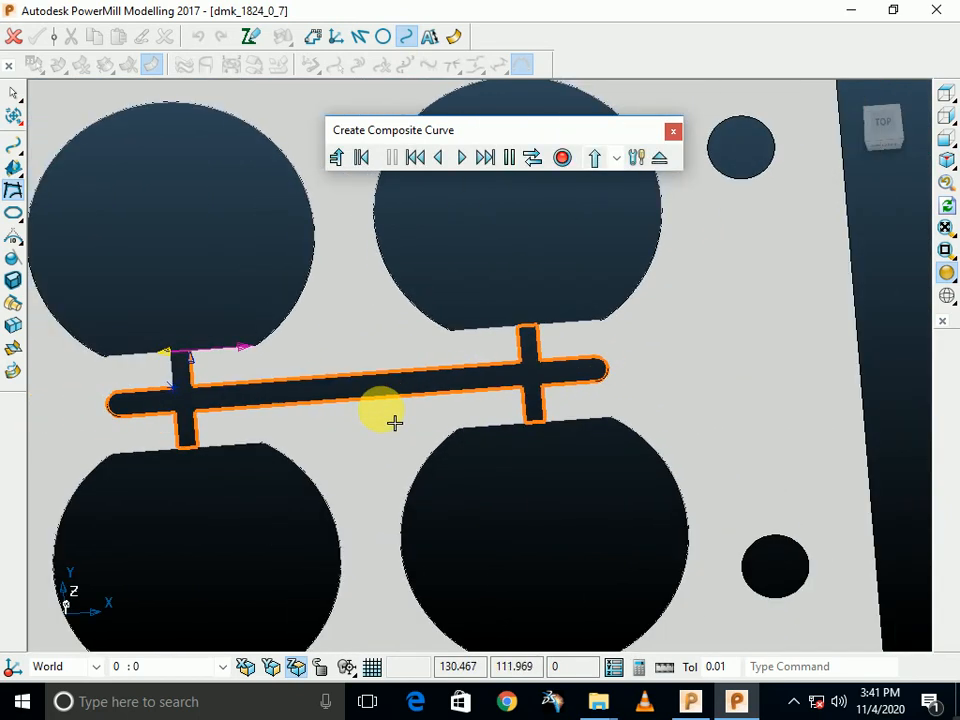
middle_click_drag(265, 401, 542, 395, "shift")
scroll(497, 362, "up", 3)
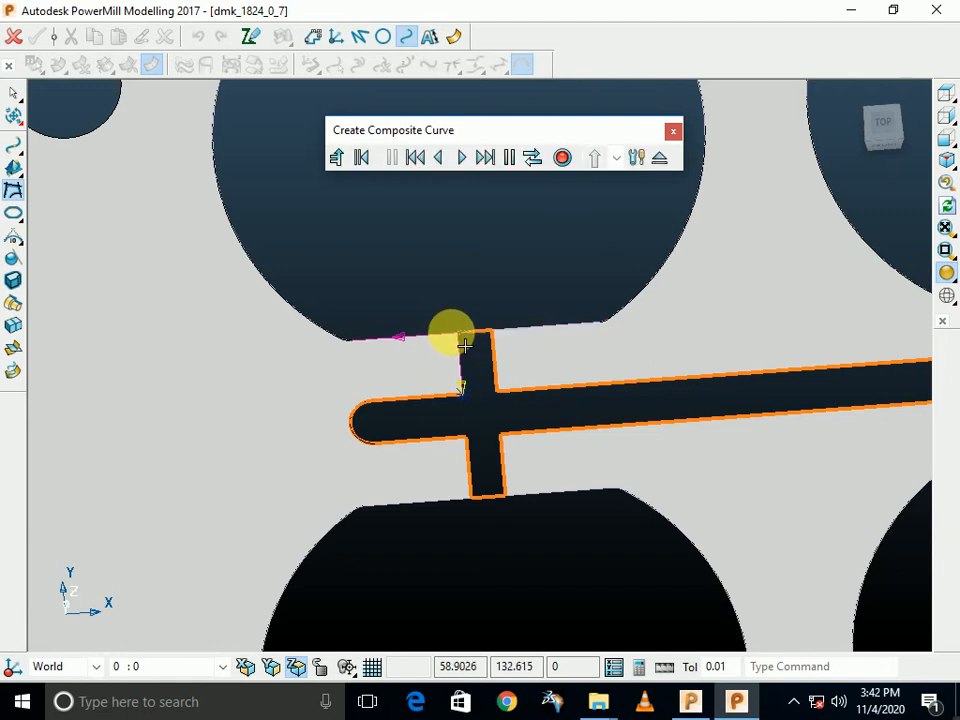
left_click(461, 396)
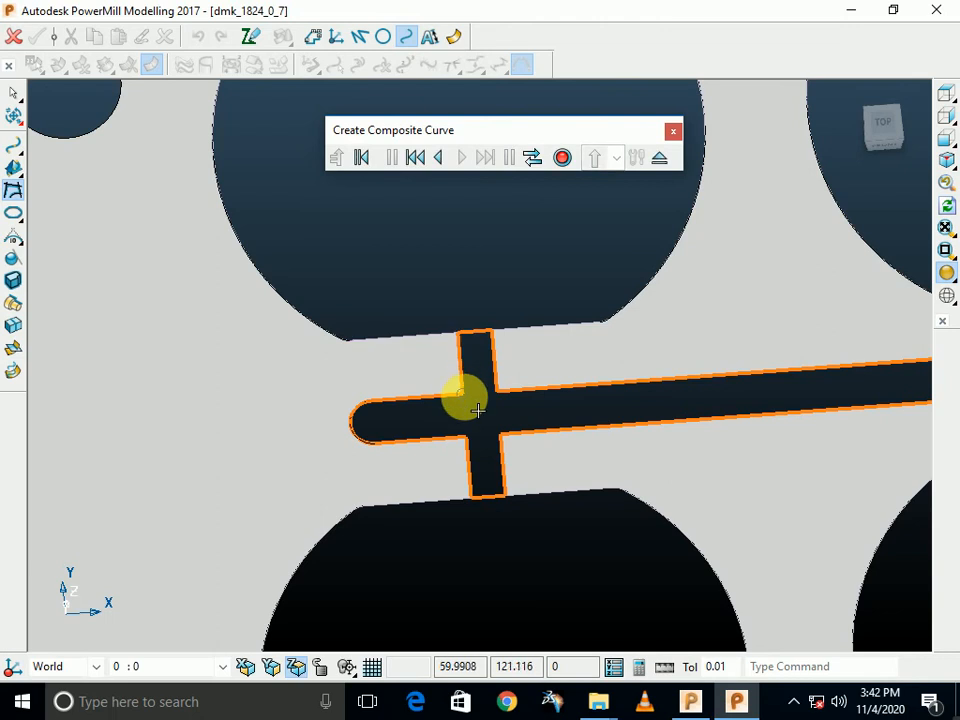
left_click(562, 157)
left_click(655, 160)
scroll(610, 350, "down", 4)
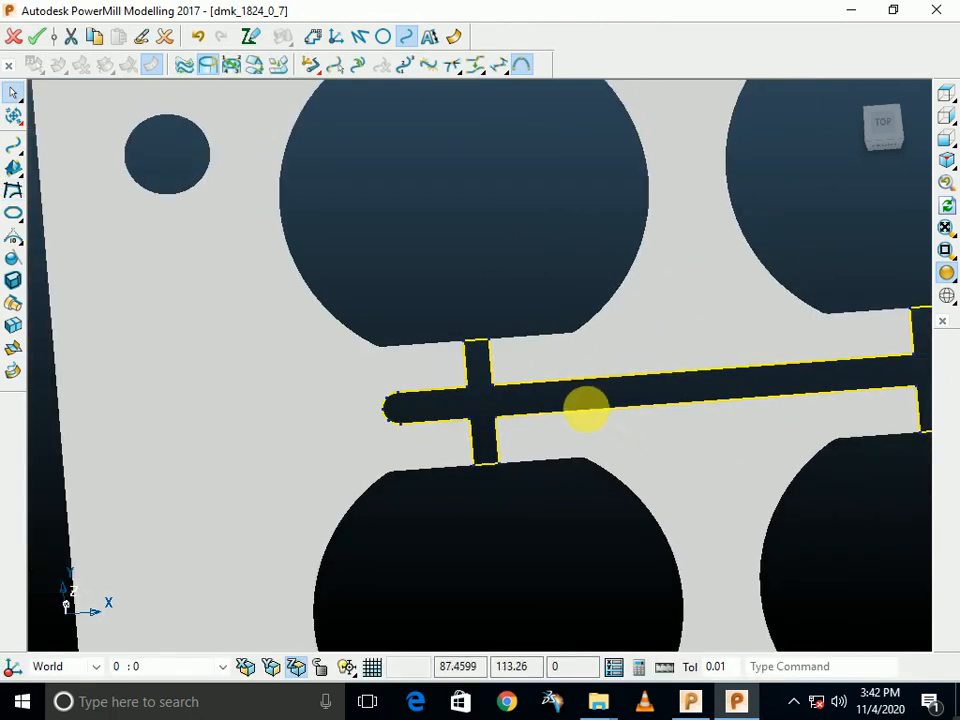
Cap the runner channel with a Fill-In surface from the composite curve using the Smart Surfacer
middle_click_drag(589, 442, 557, 312)
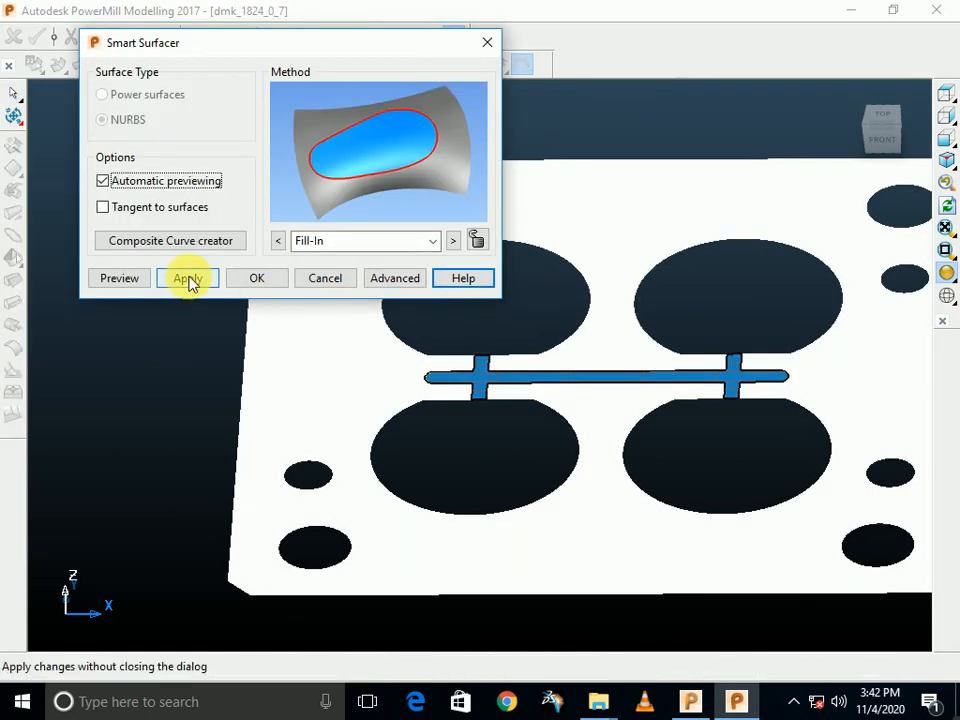
left_click(189, 279)
left_click(257, 279)
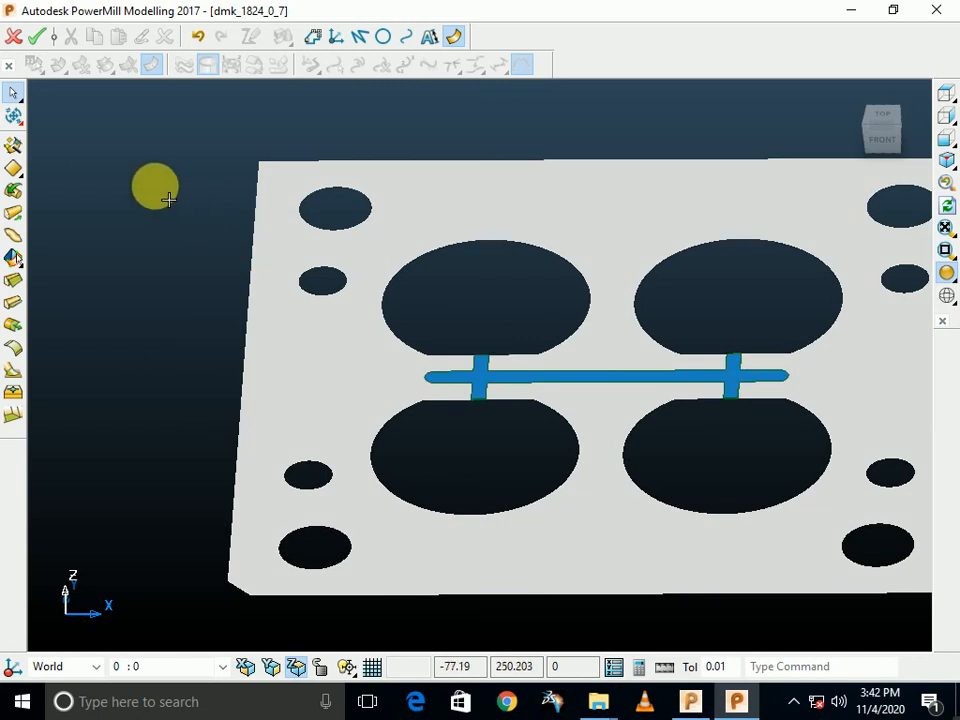
Delete all wireframes from the modelling session, accept the changes and switch back to PowerMill
mouse_move(14, 94)
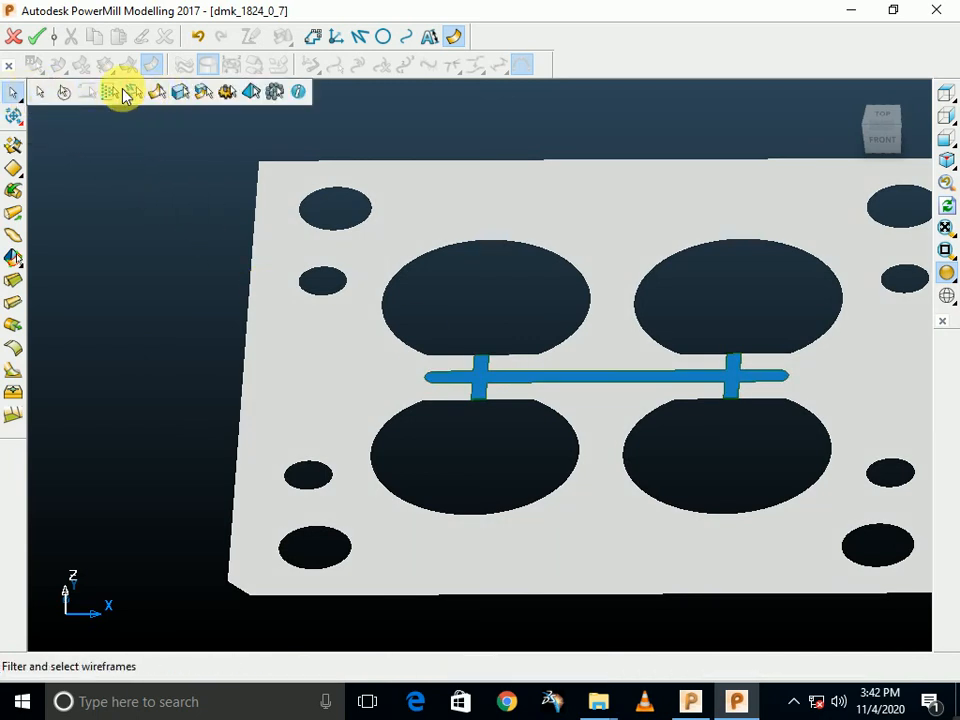
left_click(130, 93)
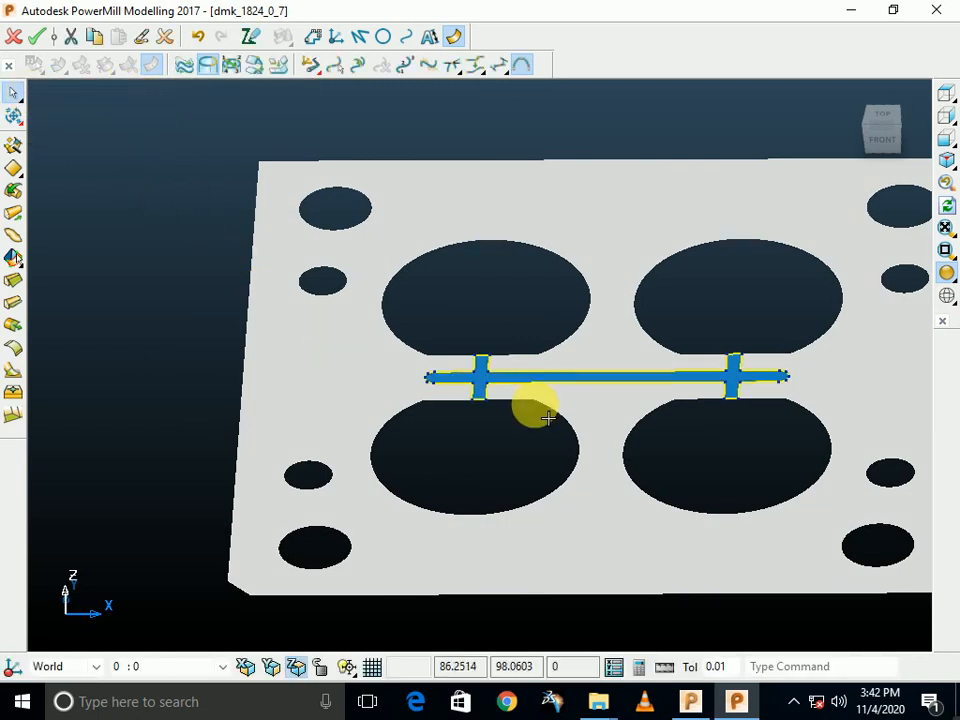
key("Delete")
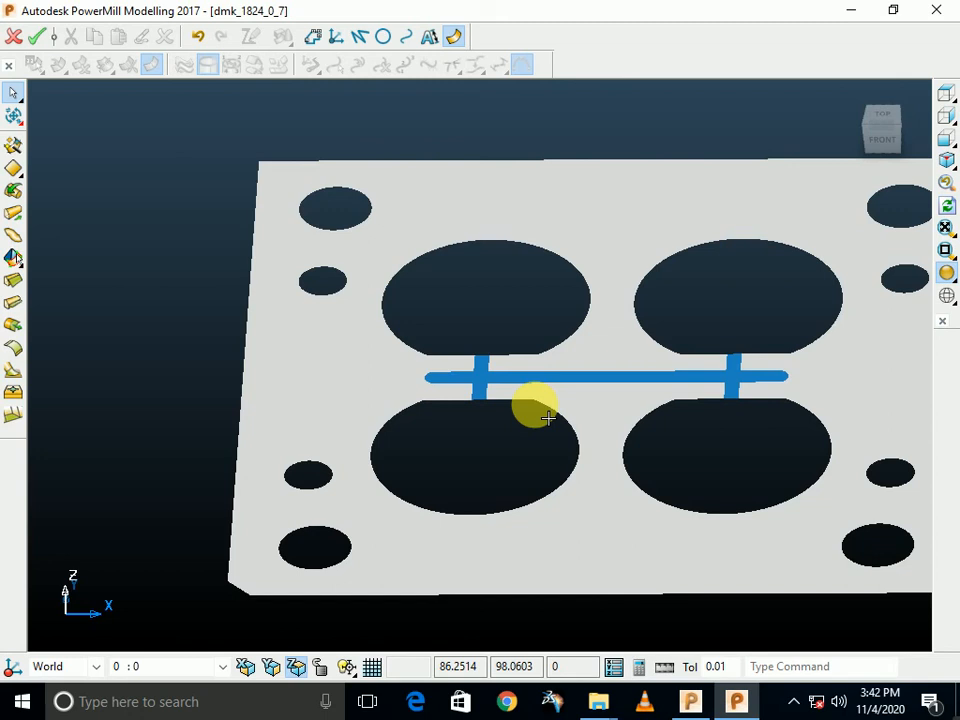
left_click(36, 37)
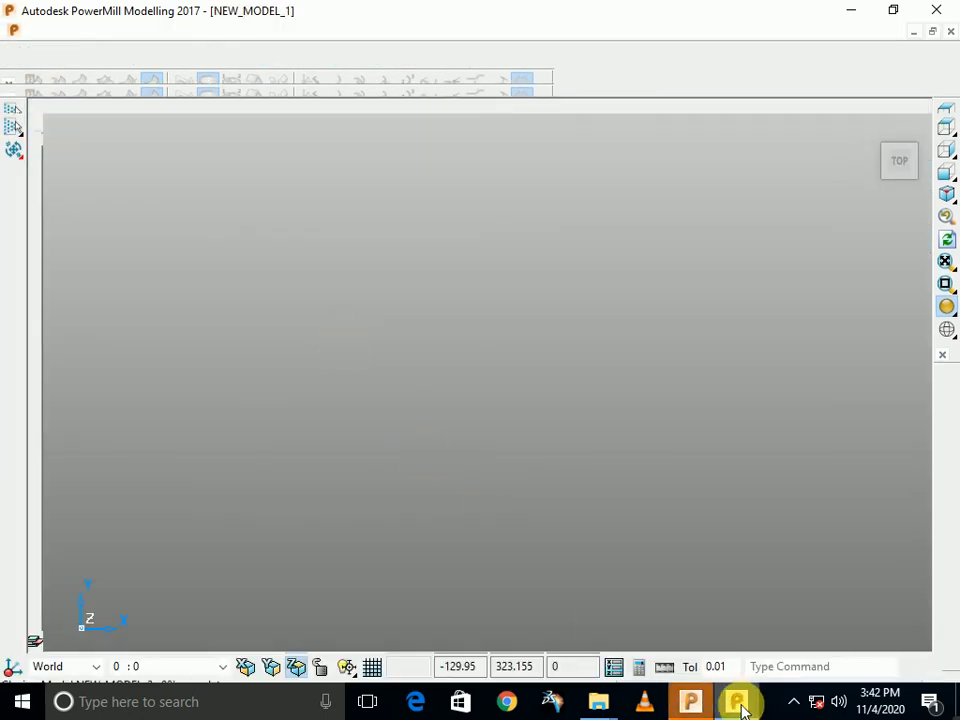
left_click(688, 703)
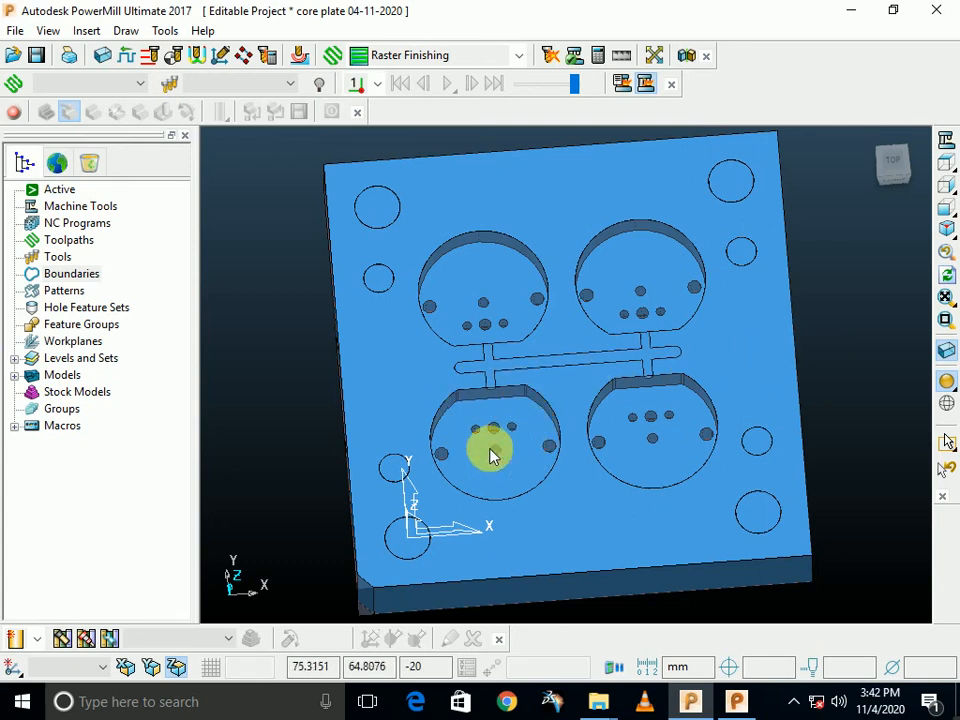
Delete the cap surface that covers the runner channel between the four pockets
left_click(946, 184)
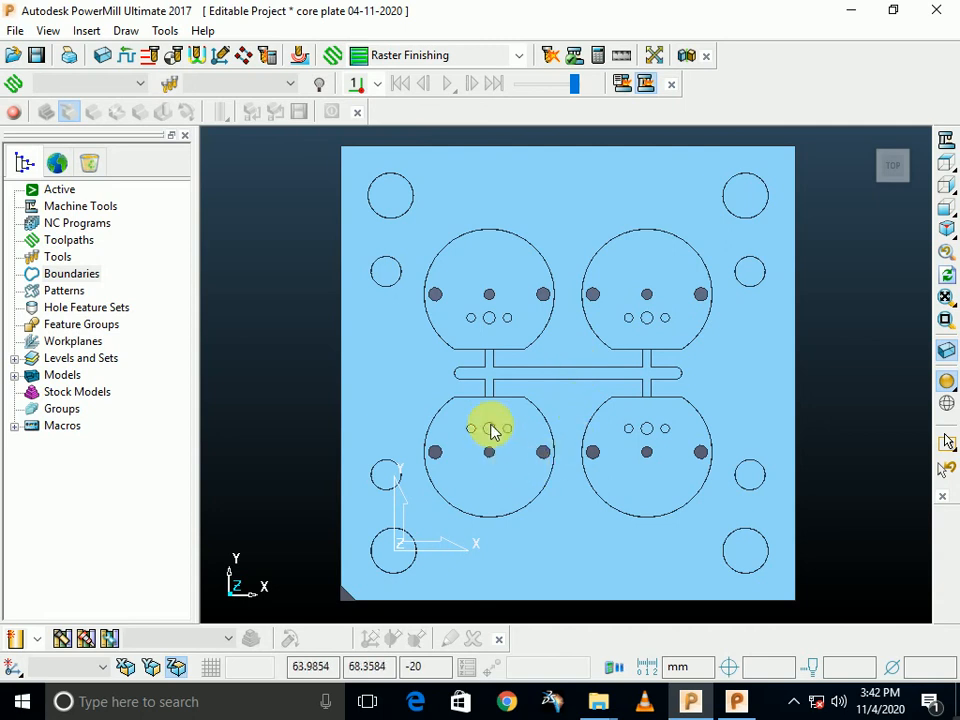
scroll(510, 437, "up", 2)
middle_click_drag(510, 437, 521, 332)
left_click(487, 324)
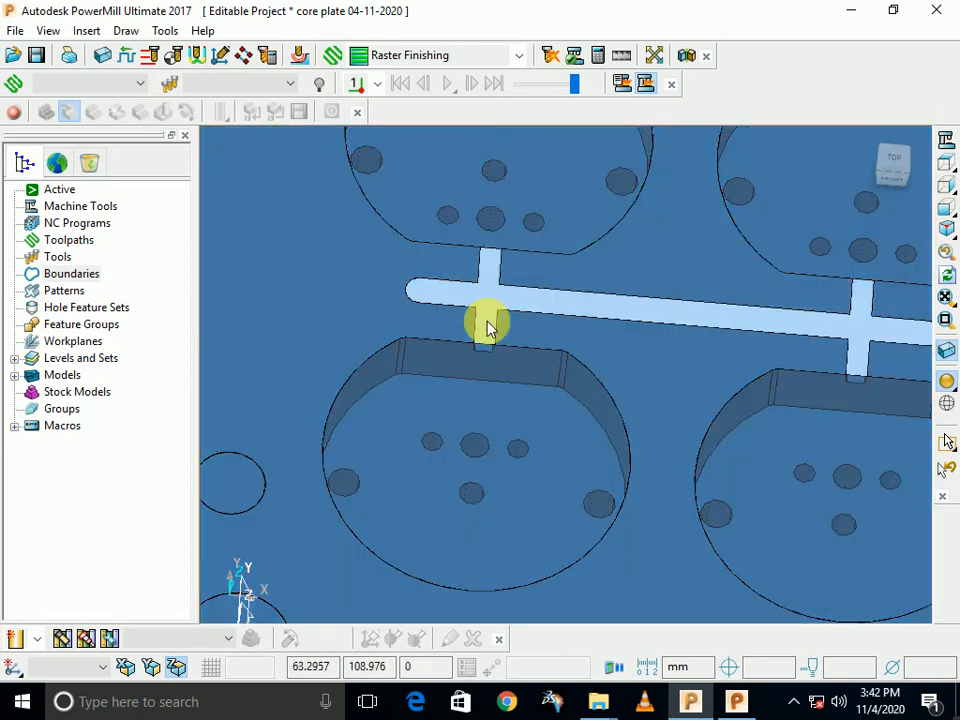
key("Delete")
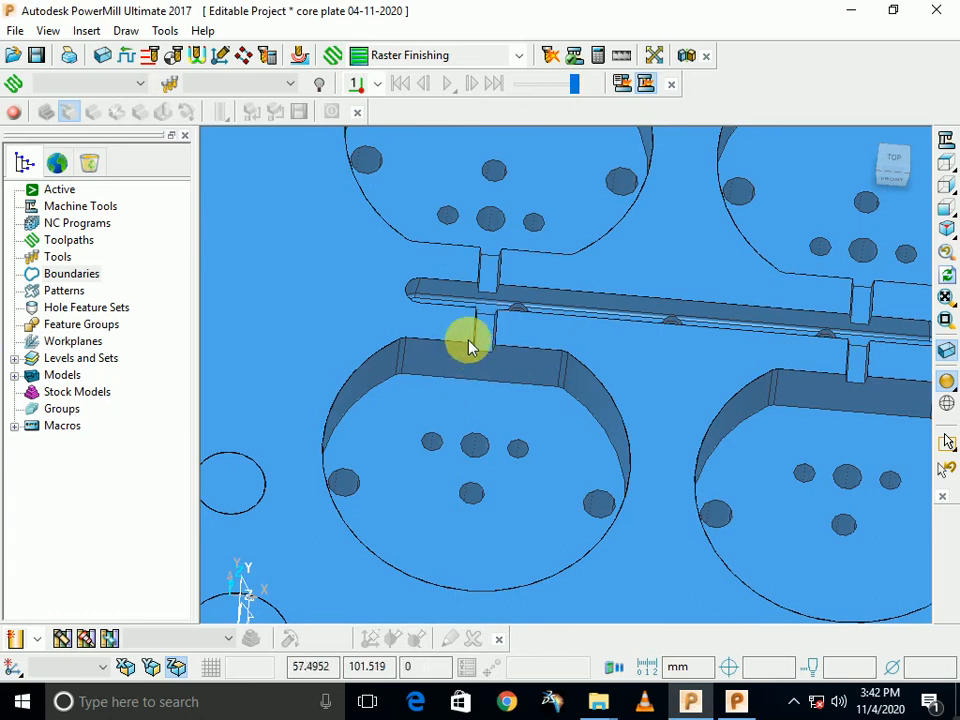
Unblank the cap surface over the central runner channel and clear the selection
scroll(490, 345, "up", 2)
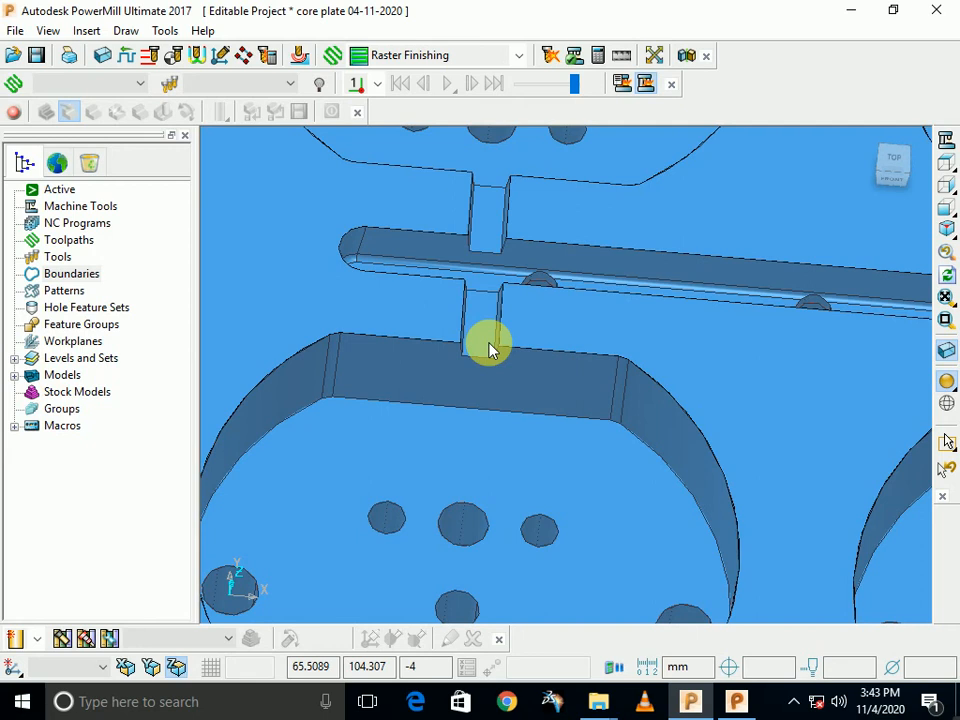
scroll(490, 348, "down", 5)
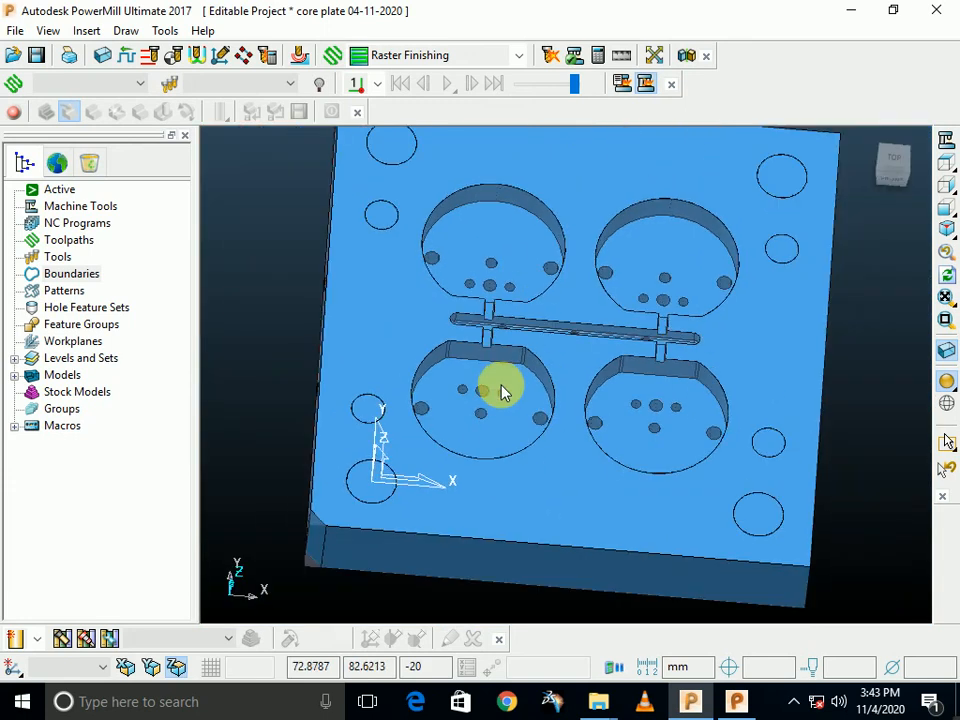
scroll(446, 240, "up", 3)
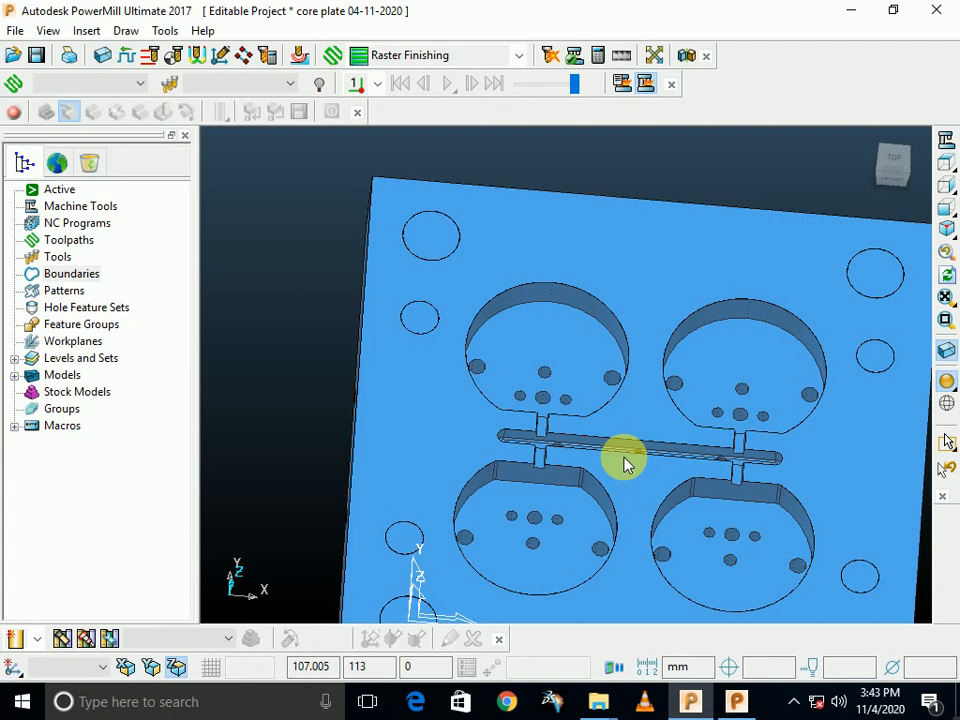
left_click(666, 420)
left_click(339, 349)
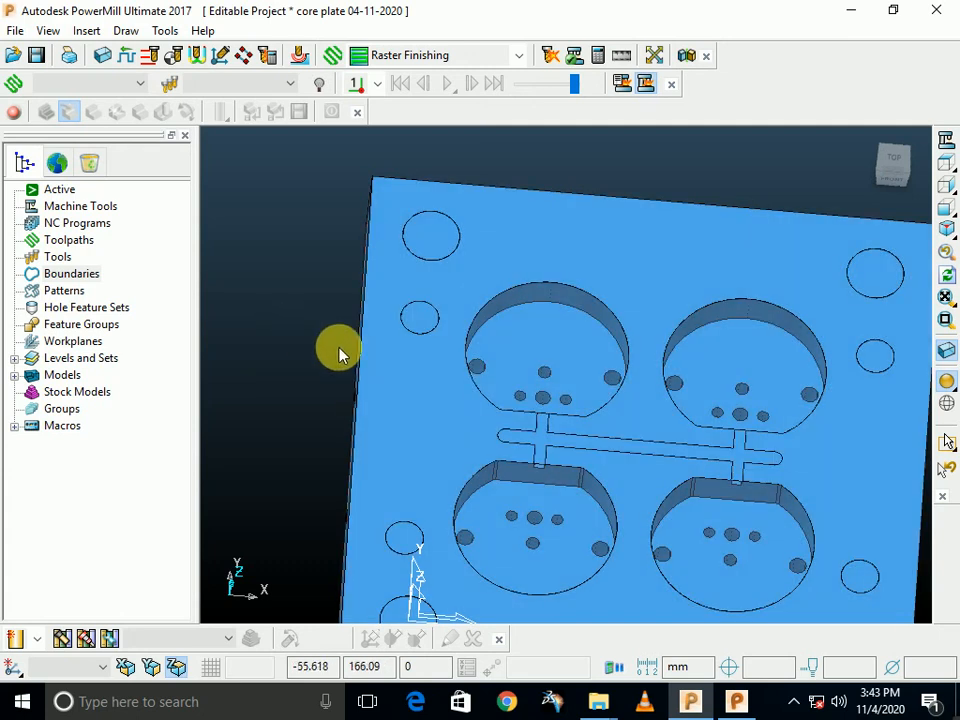
Blank the cap surface over the runner to expose the channel, and unblank it again
left_click(946, 166)
middle_click_drag(786, 311, 488, 352)
scroll(488, 352, "up", 5)
left_click(490, 352)
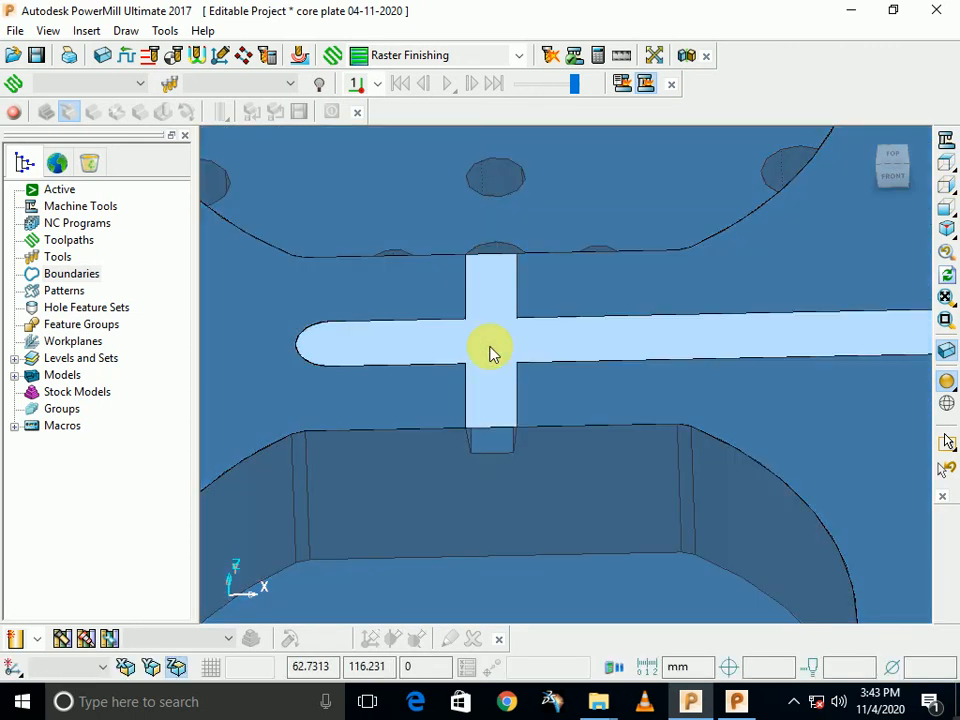
left_click(490, 352)
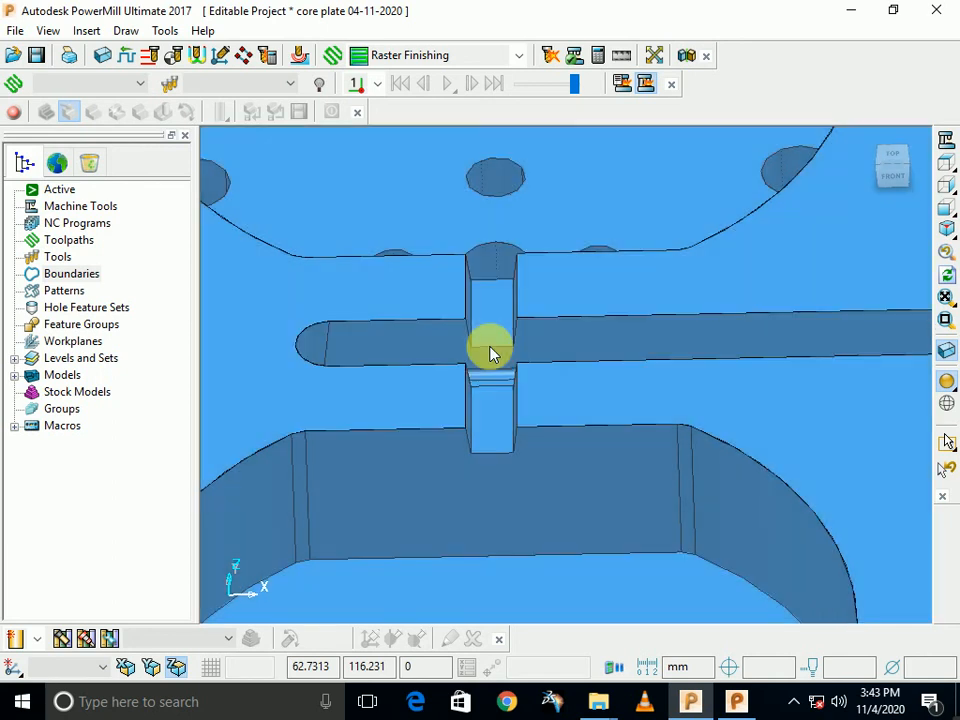
left_click(490, 352)
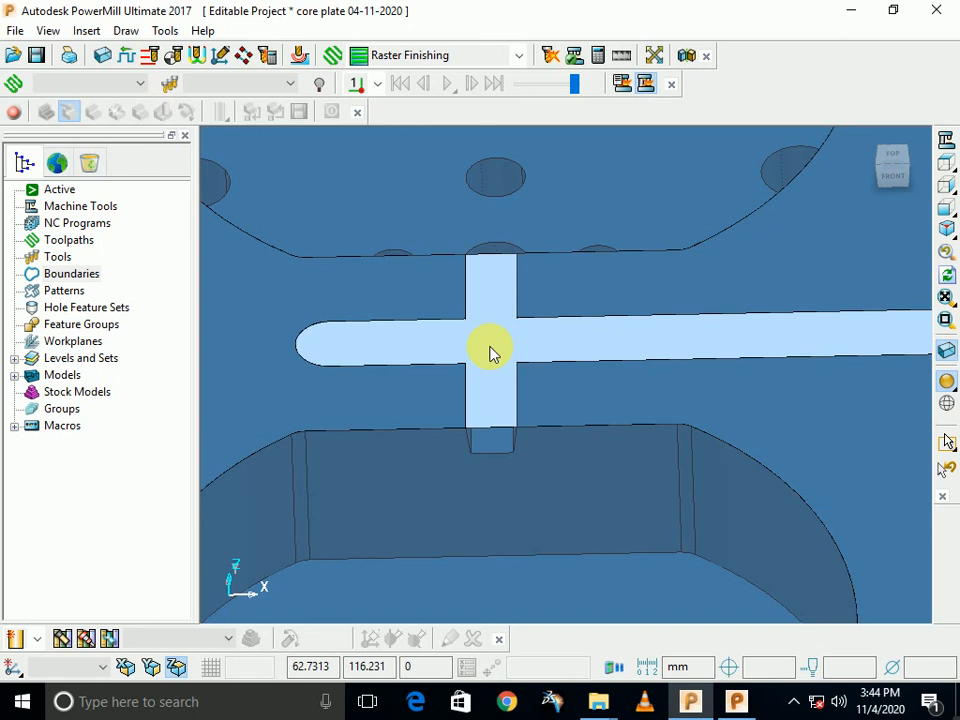
Isolate the runner cap by blanking everything except it, restore the rest of the plate and clear the selection
key("ctrl+k")
scroll(636, 349, "down", 5)
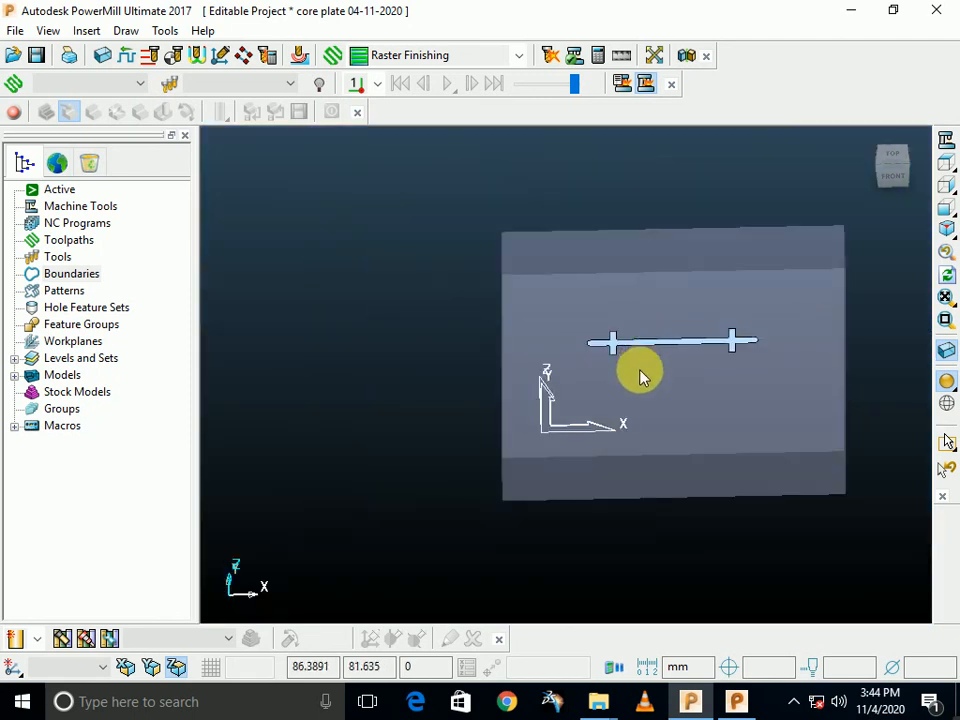
scroll(643, 377, "up", 2)
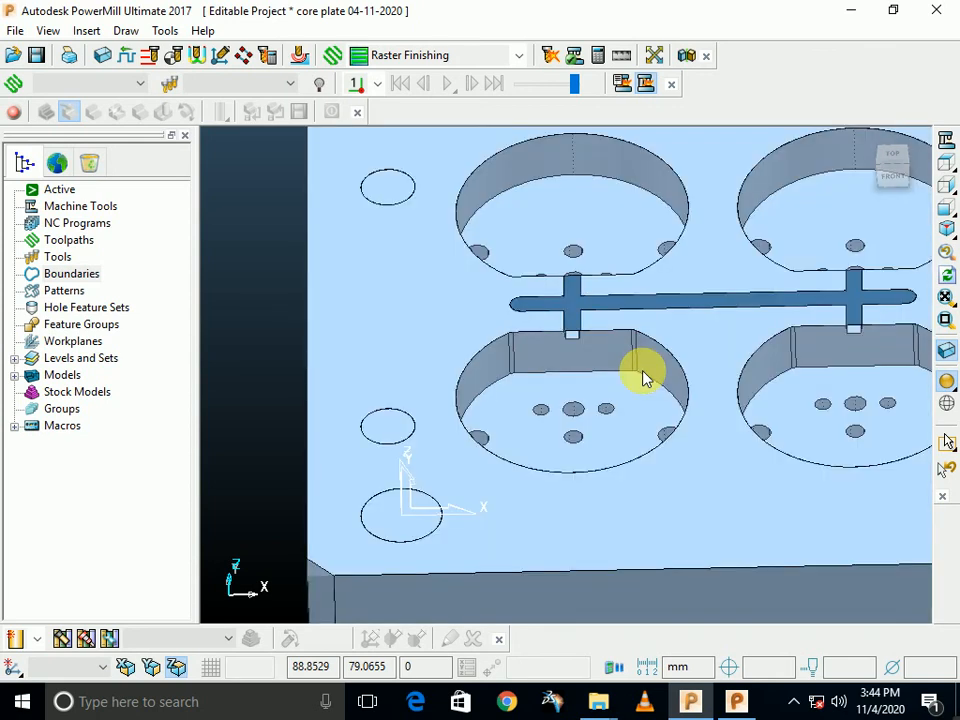
left_click(288, 320)
Hide only the selected runner cap surface once more and bring it back
left_click(630, 301)
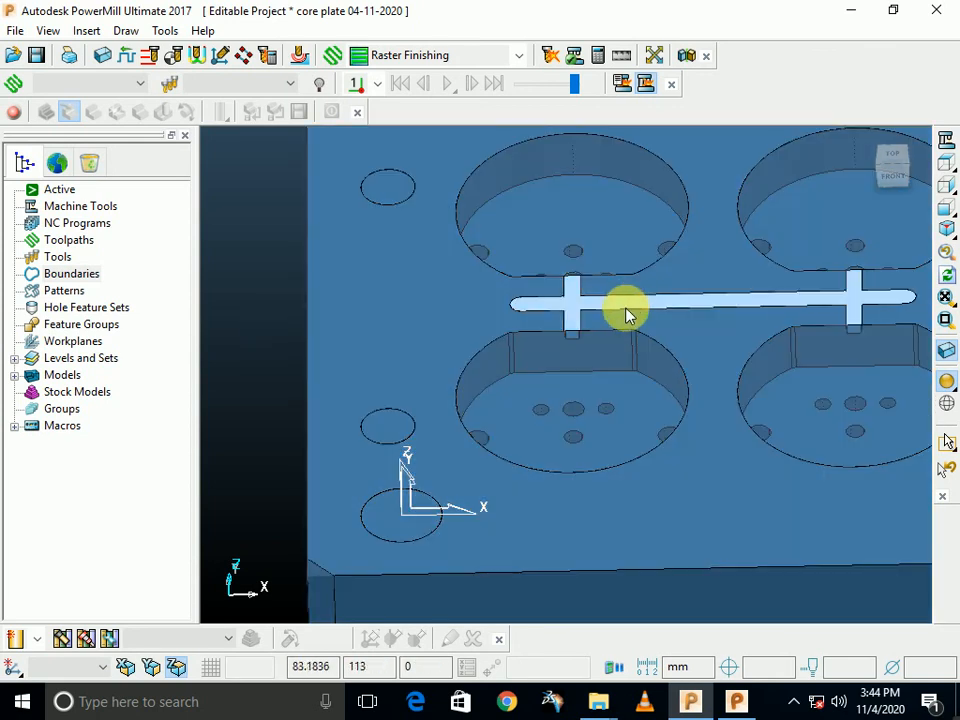
left_click(626, 310)
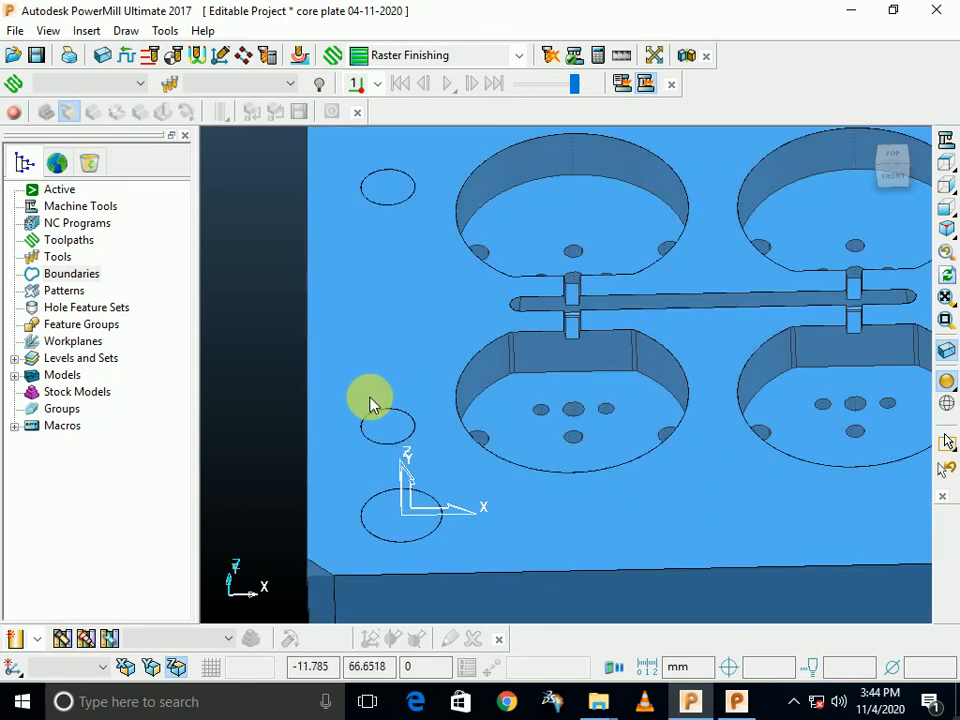
key("ctrl+l")
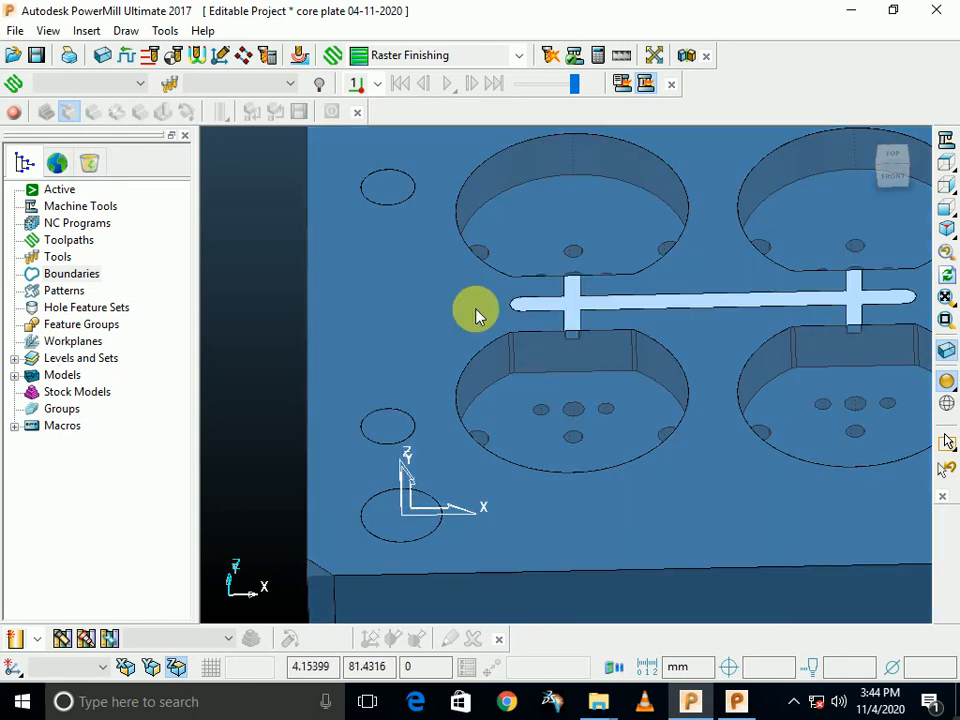
Deselect the runner cap and save the project with the cap in place
left_click(948, 168)
left_click(237, 318)
middle_click_drag(318, 258, 240, 243)
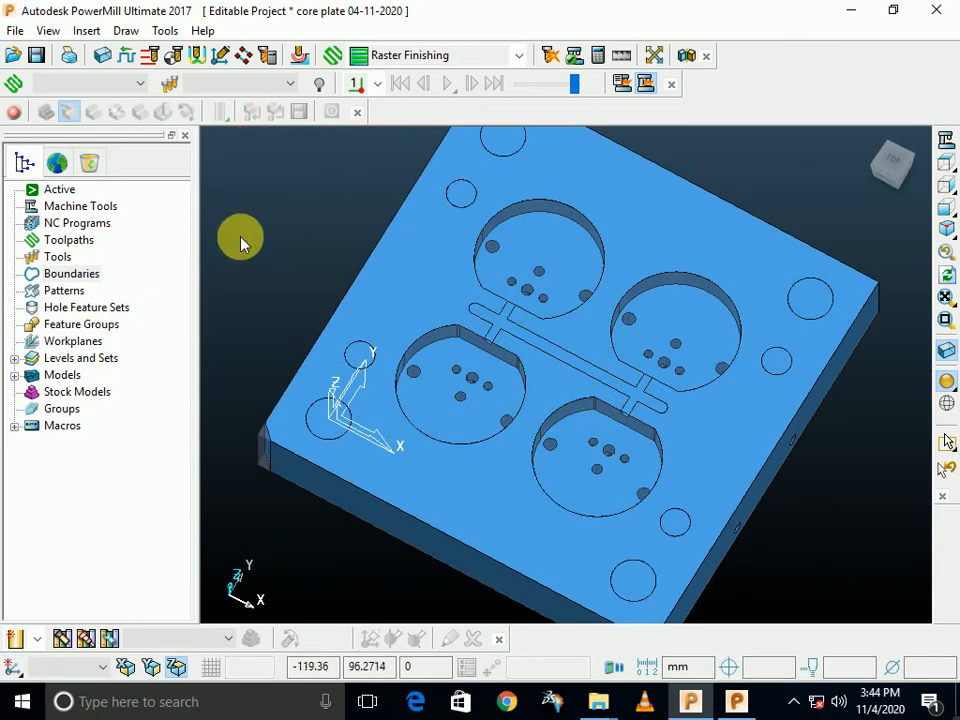
left_click(37, 56)
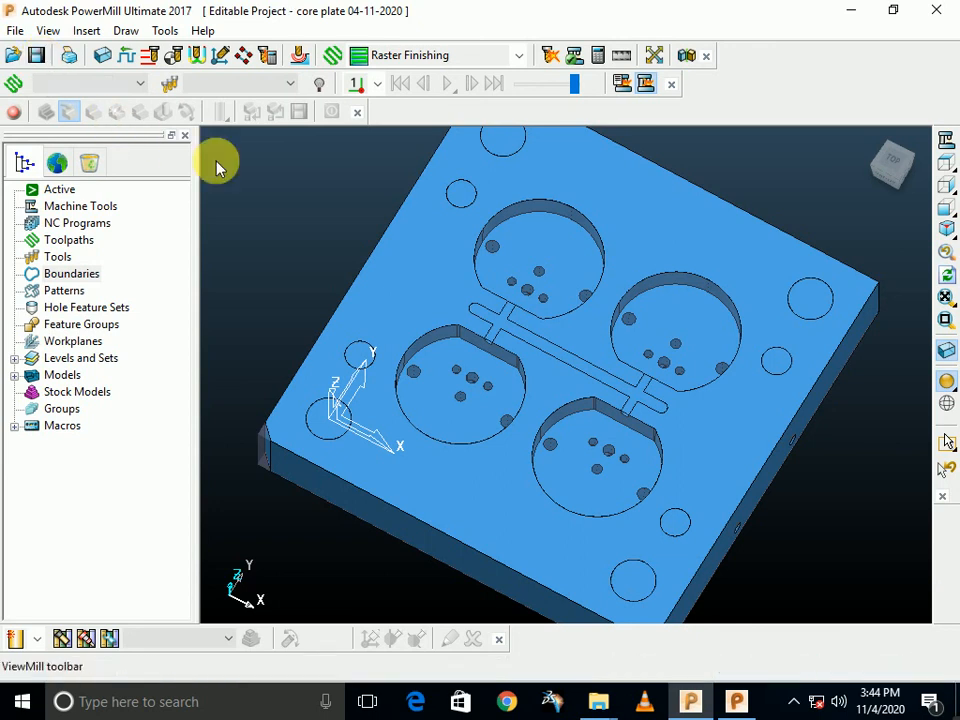
Delete the large top face of the plate from the CorePlate model and view the exposed interior
left_click(948, 162)
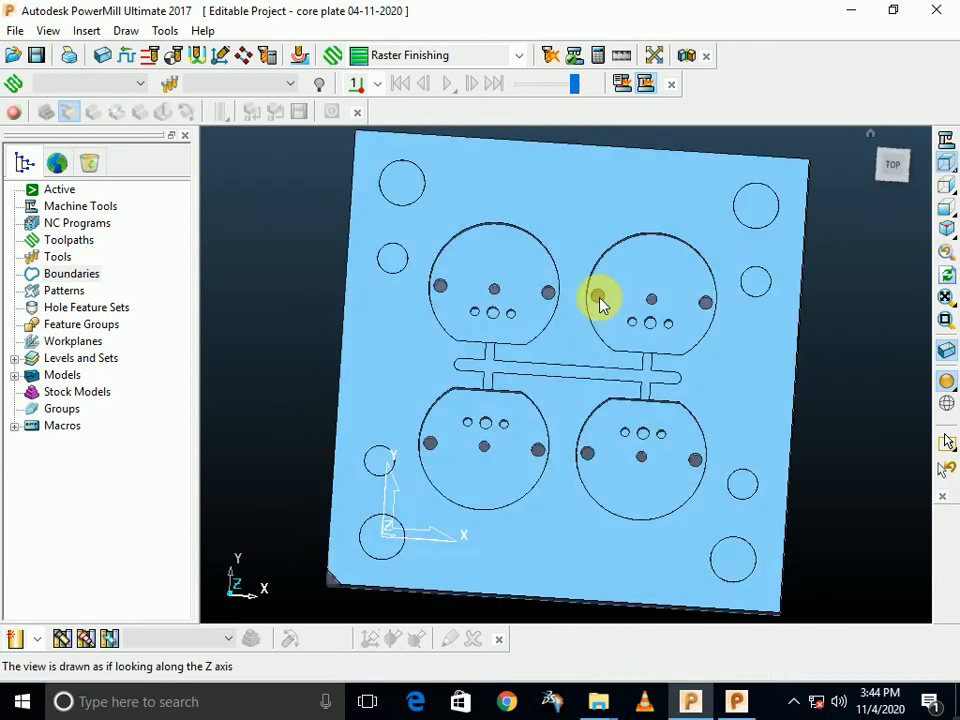
middle_click_drag(600, 300, 558, 217)
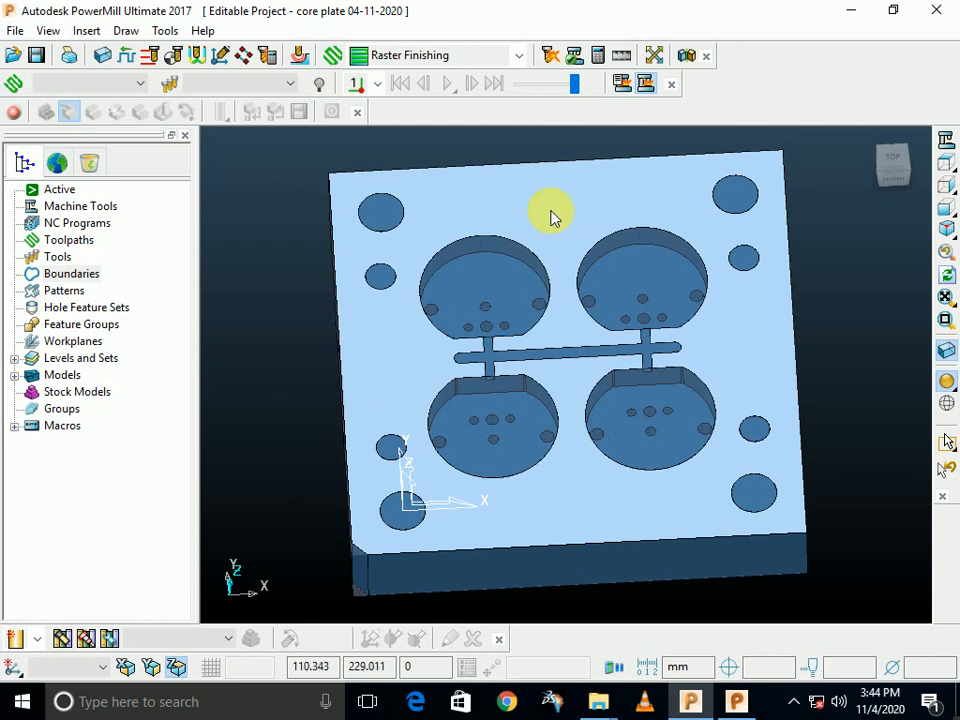
right_click(548, 218)
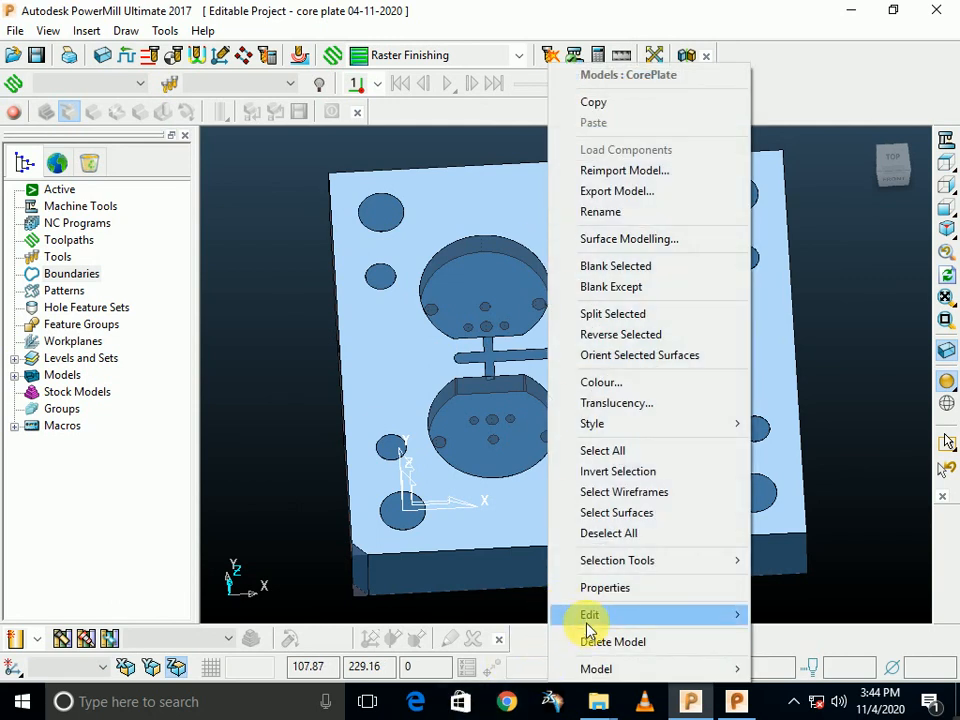
mouse_move(589, 617)
left_click(435, 661)
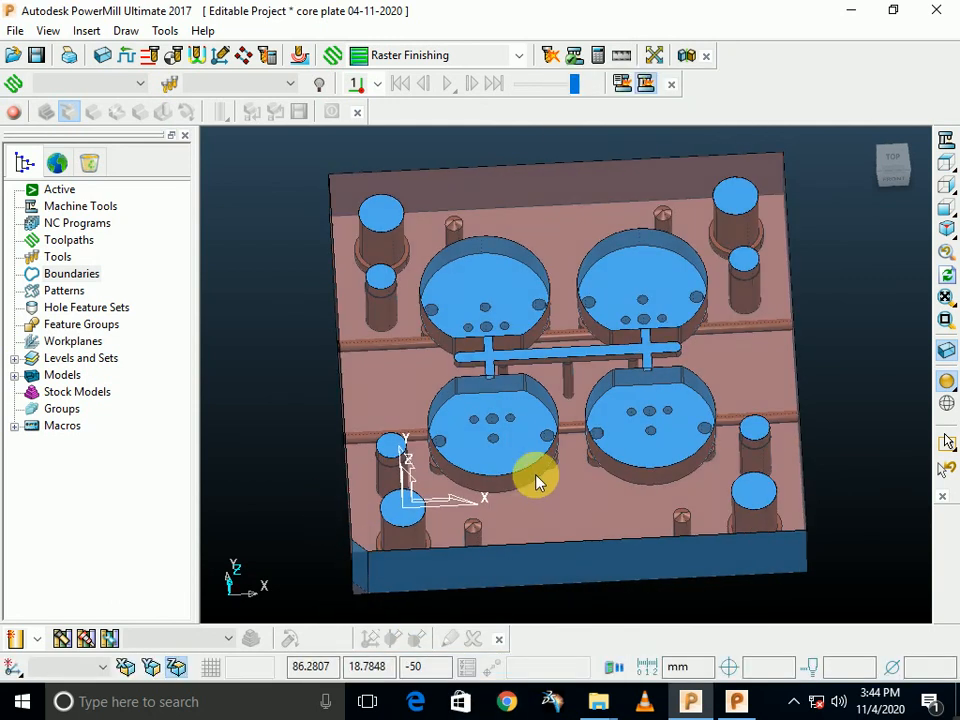
middle_click_drag(538, 480, 515, 510)
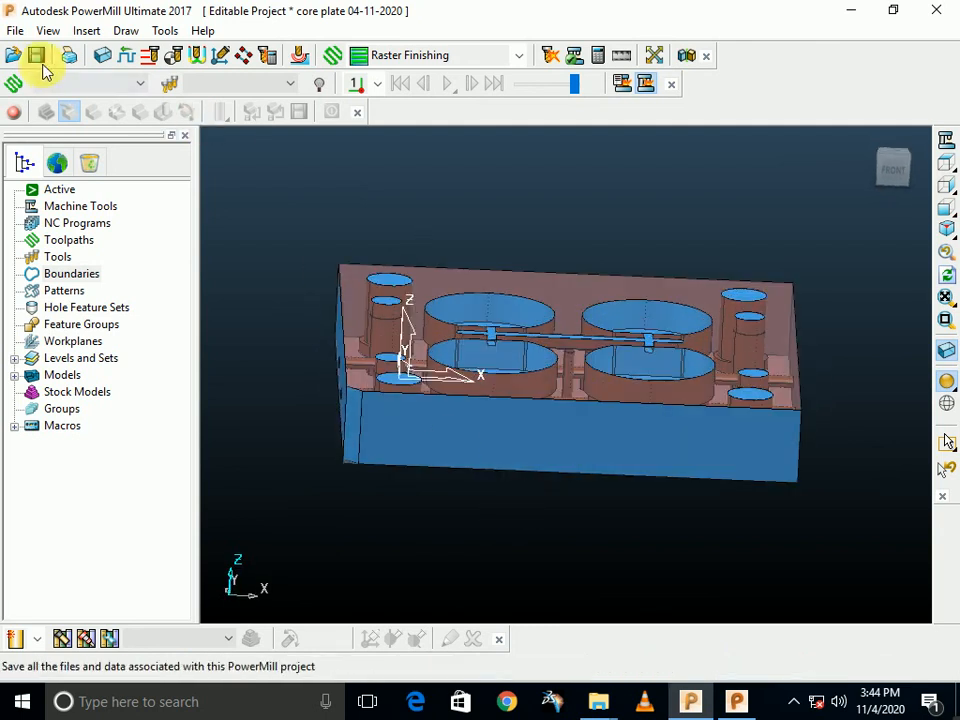
Close PowerMill without saving the changes and reopen the core plate 04-11-2020 project from its desktop folder
left_click(936, 10)
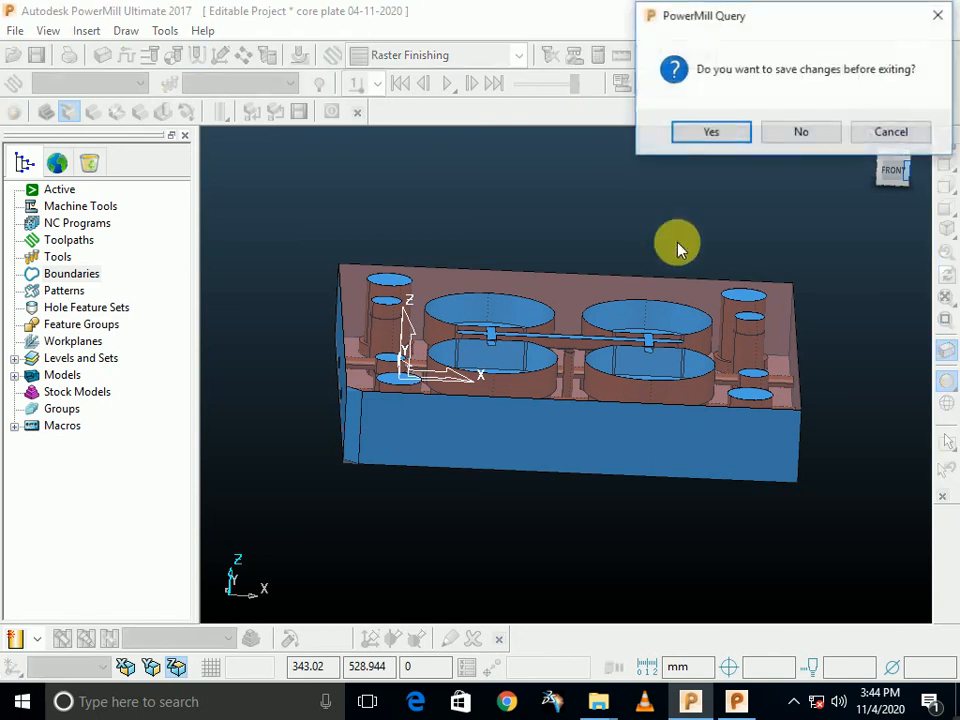
left_click(827, 133)
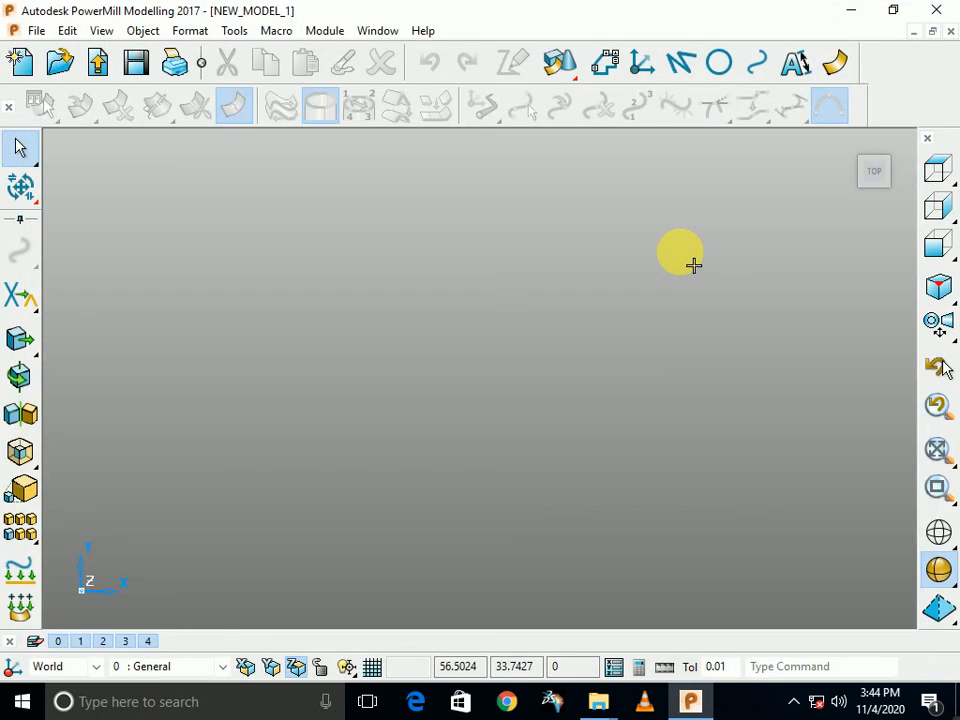
left_click(955, 700)
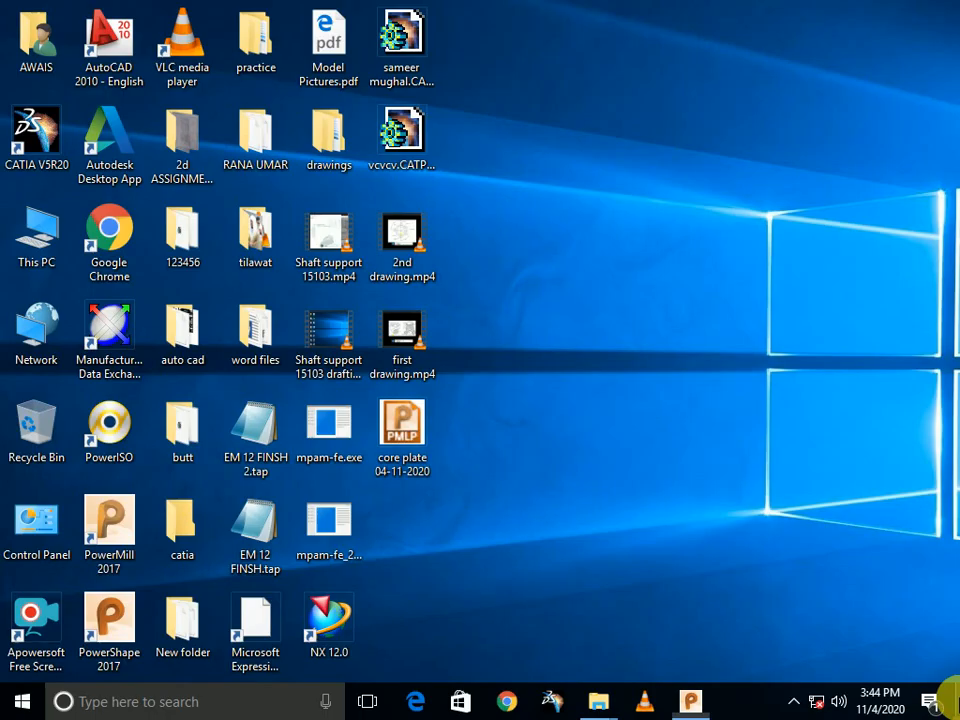
double_click(395, 420)
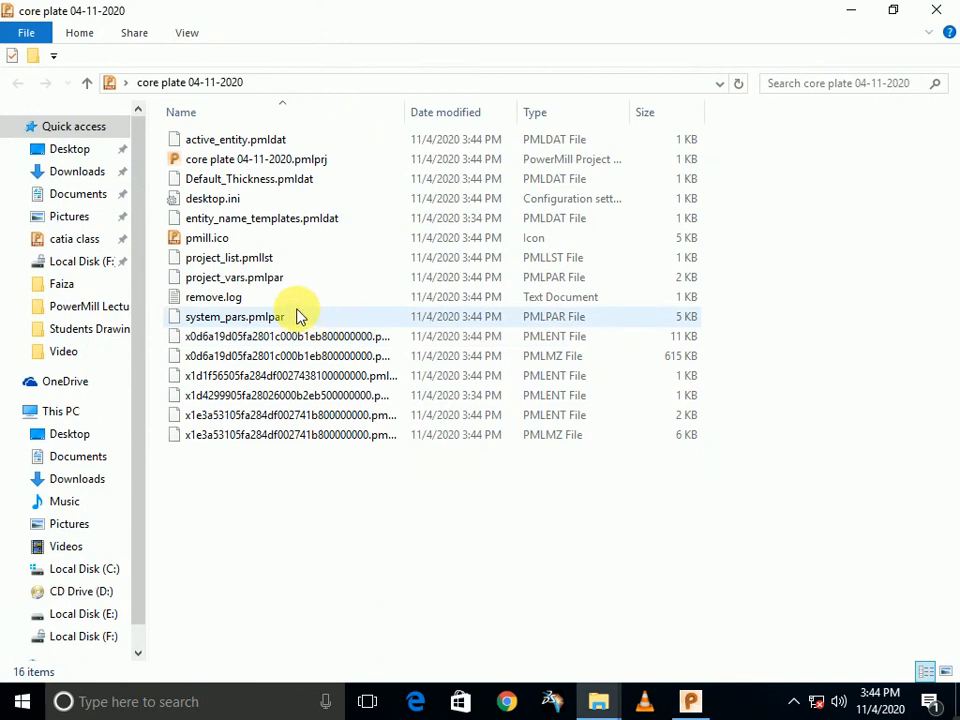
double_click(214, 159)
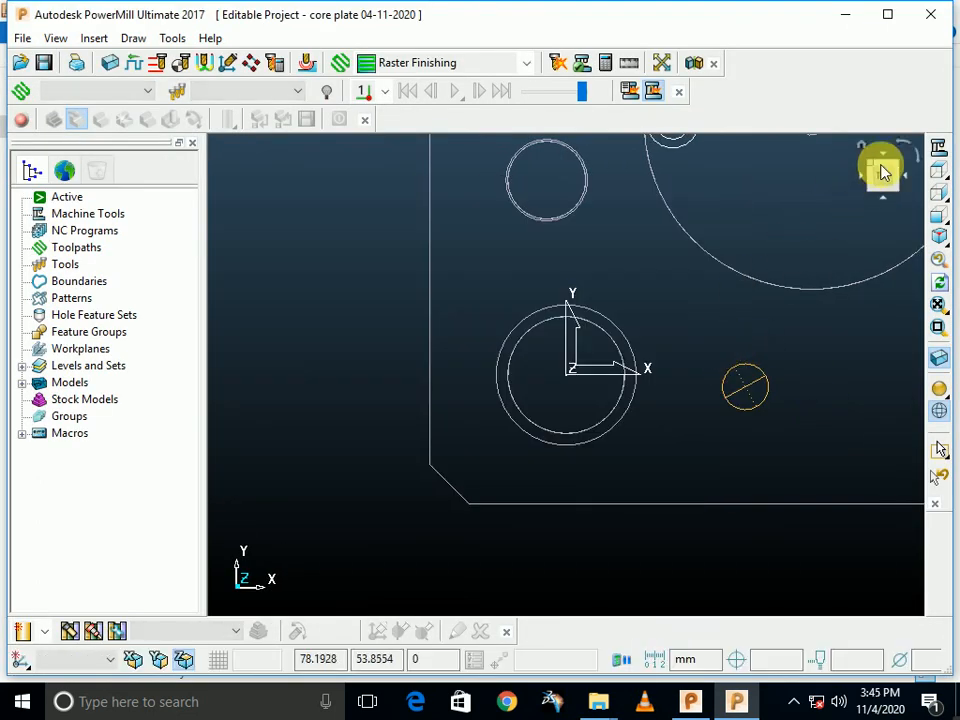
Show the reopened plate as a shaded model in a maximised window and save the project
left_click(937, 168)
left_click(940, 392)
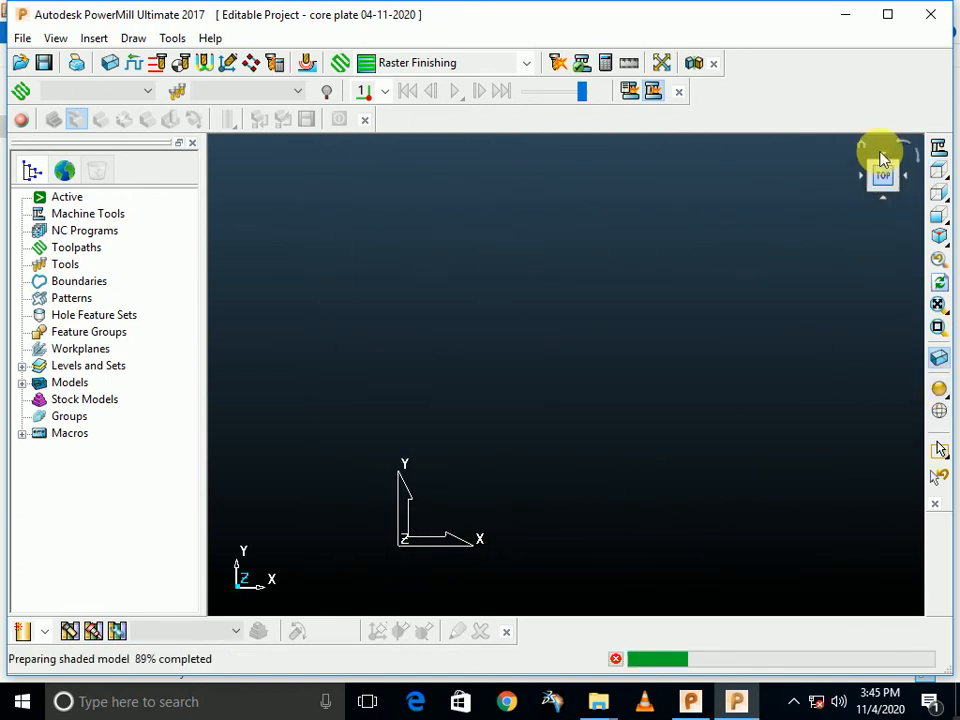
left_click(887, 14)
mouse_move(668, 268)
middle_mouse_down()
mouse_move(540, 298)
mouse_move(530, 388)
middle_mouse_up()
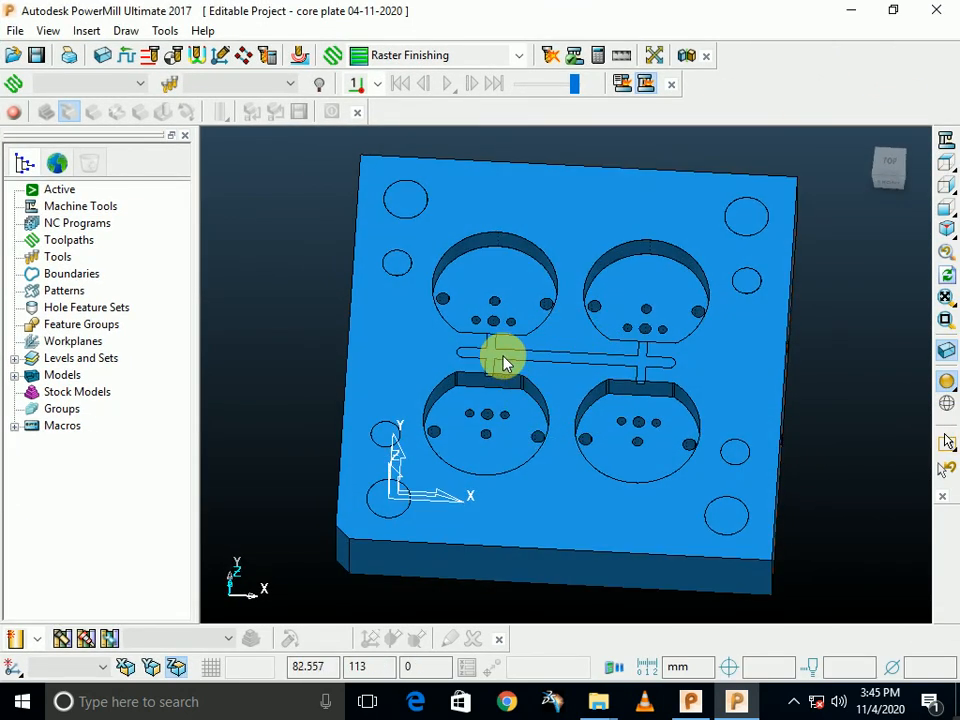
left_click(42, 59)
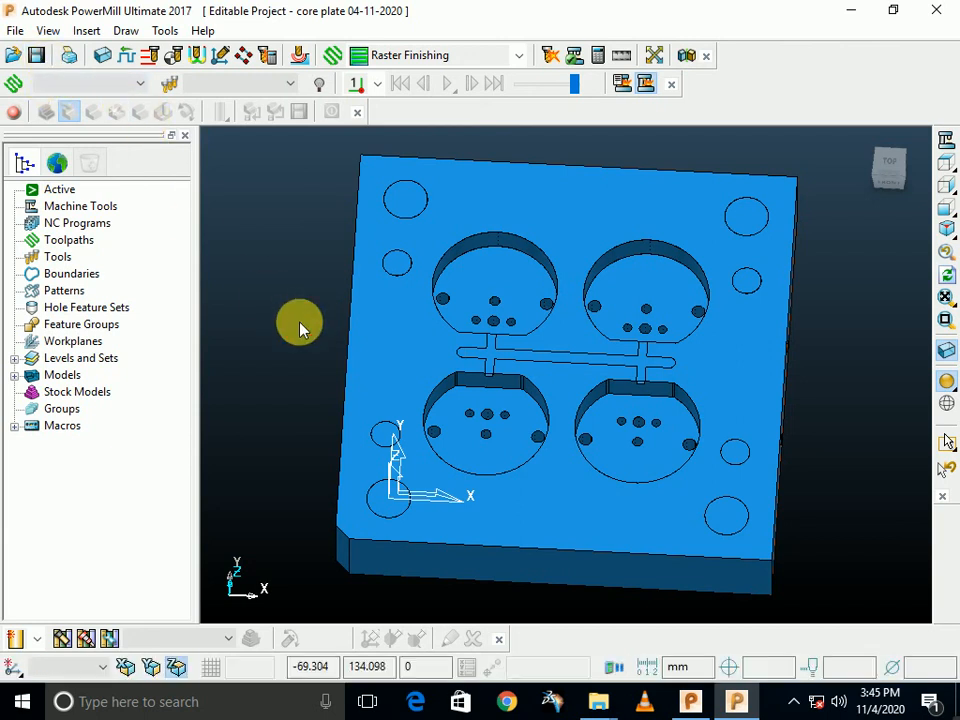